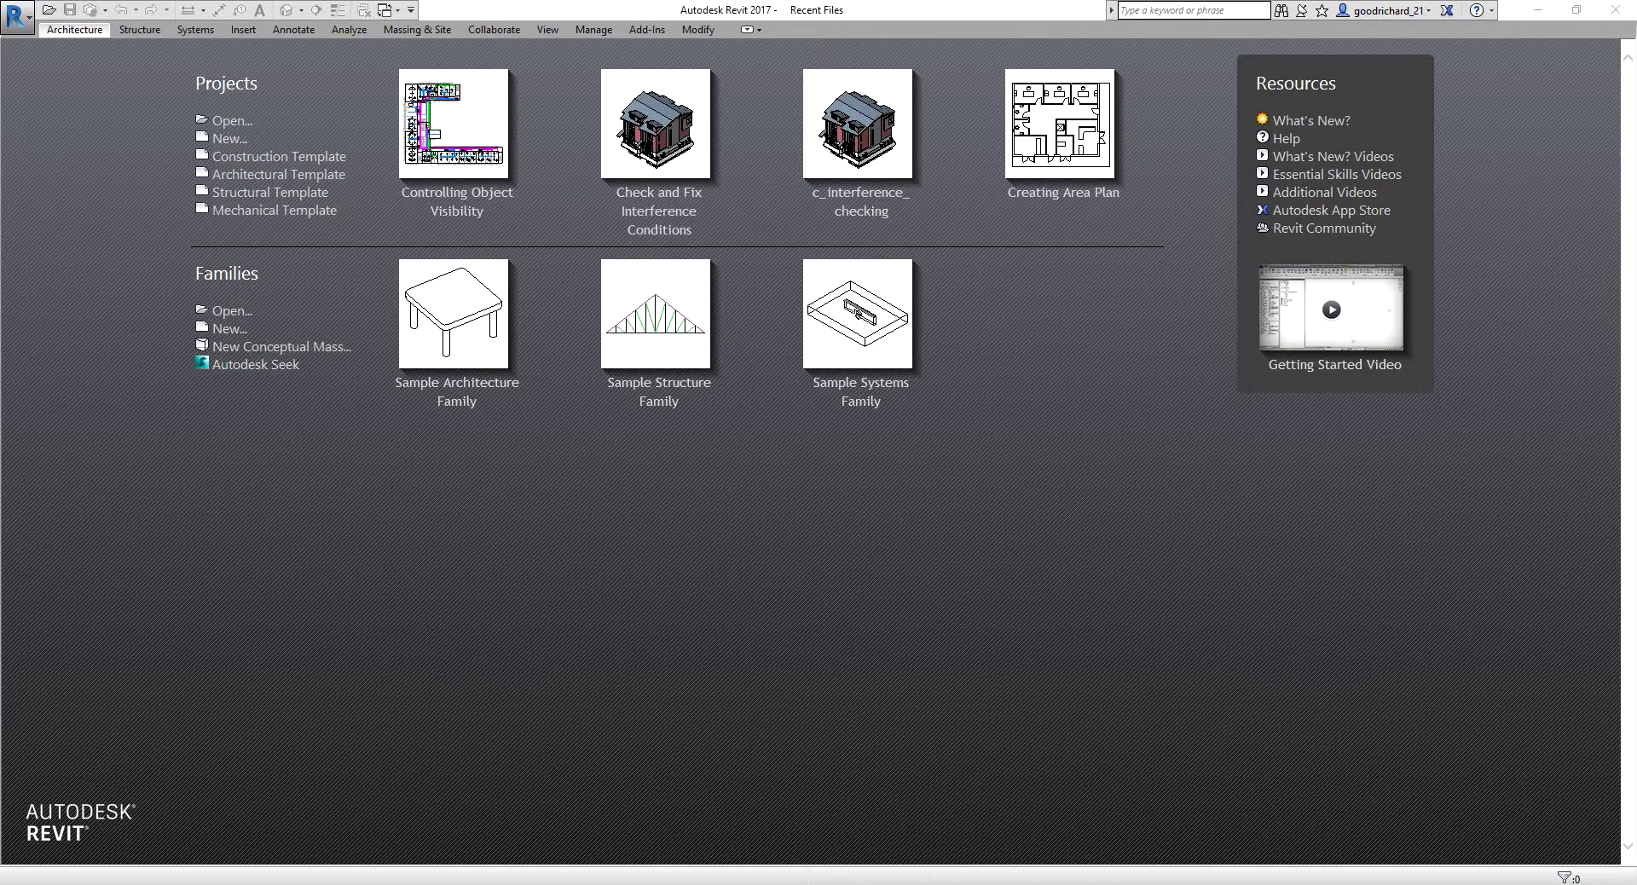
click(653, 157)
click(849, 156)
click(804, 14)
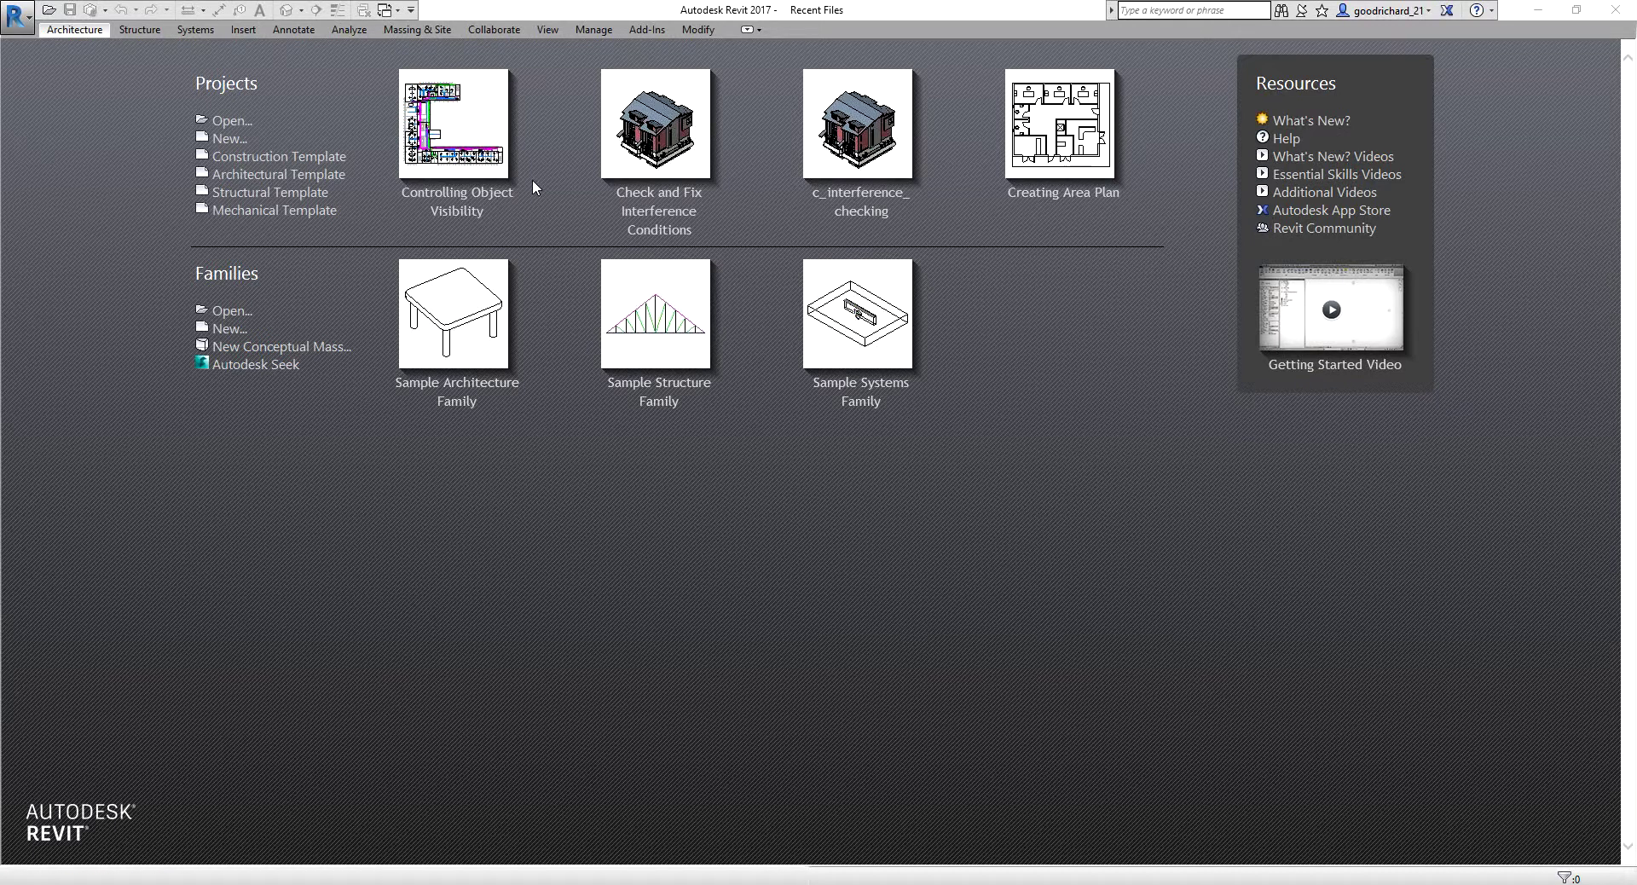
click(315, 157)
click(312, 174)
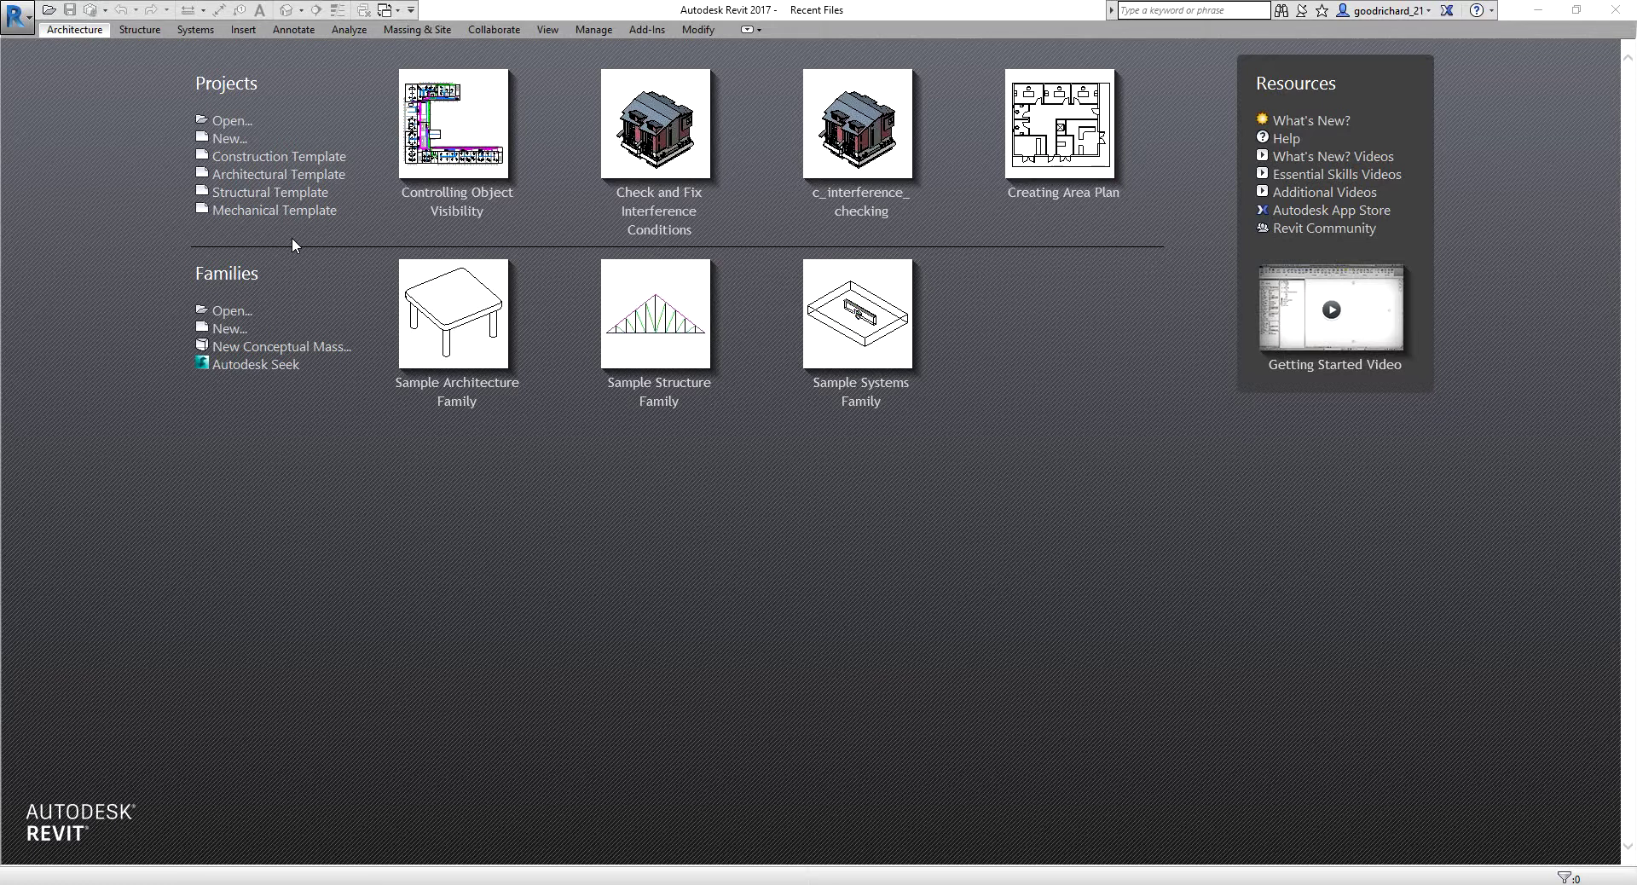
click(275, 213)
click(269, 215)
click(263, 215)
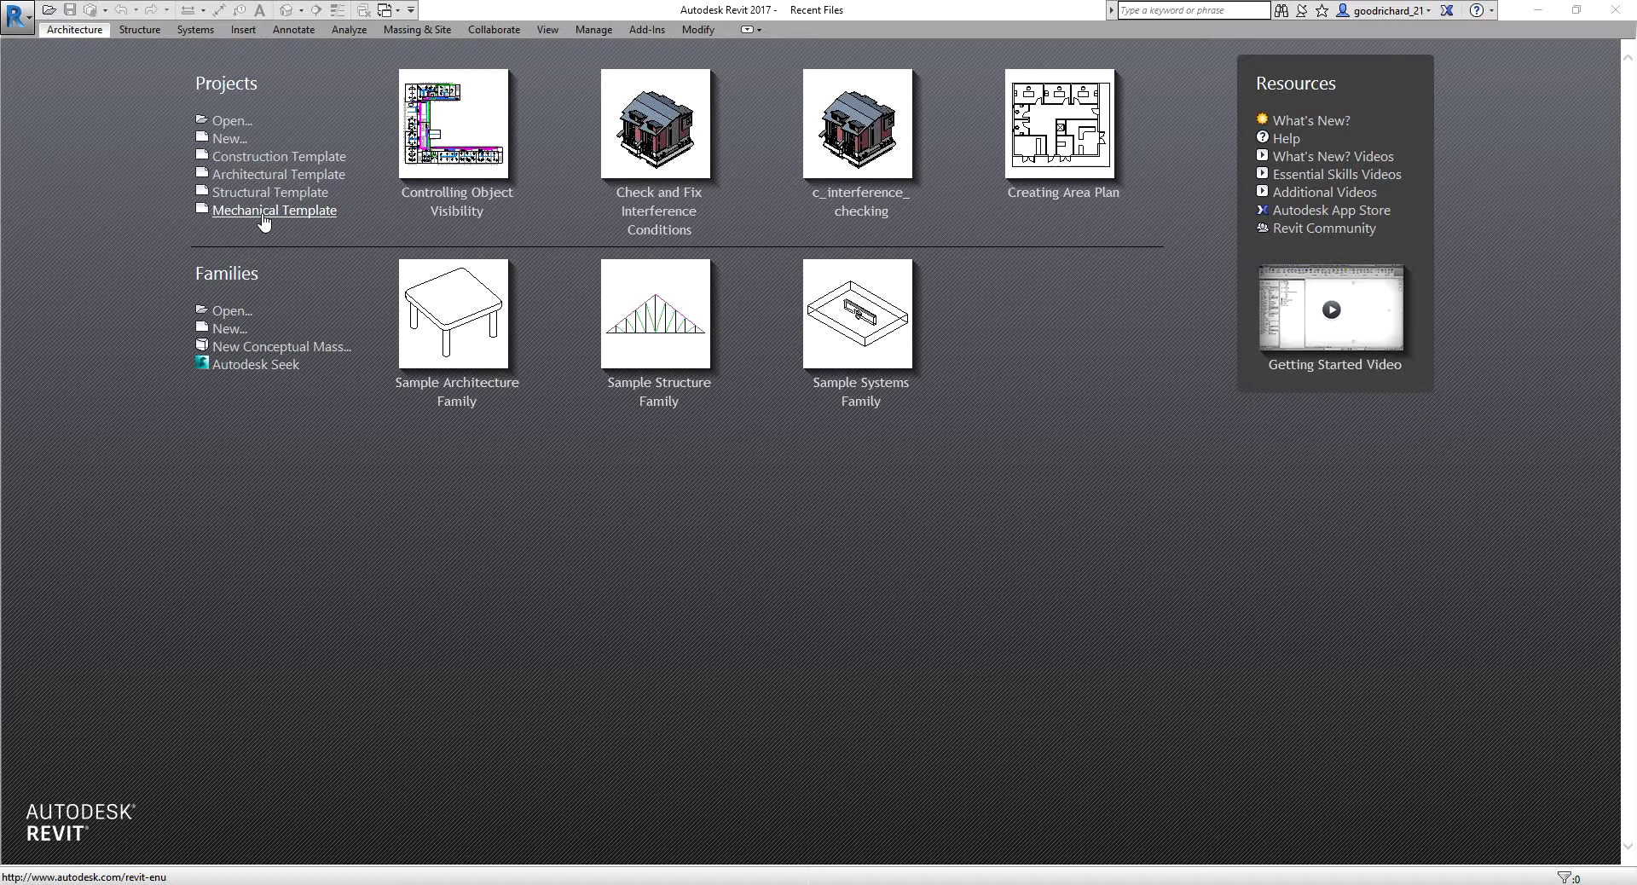
Step: Start a new project and browse the US Metric folder for its template file
click(236, 140)
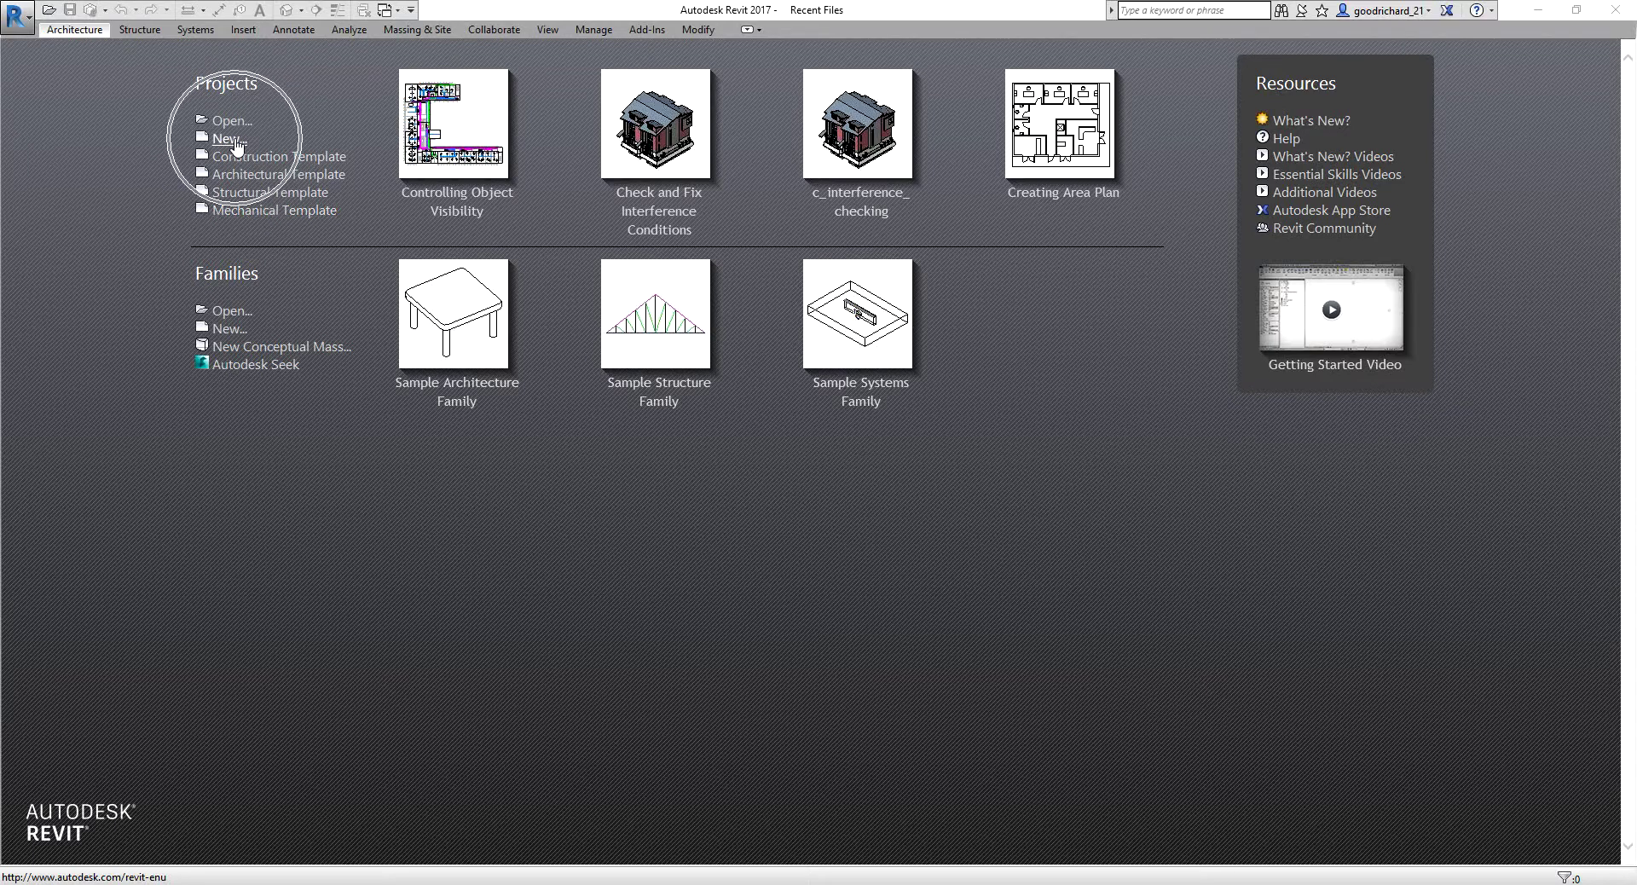
click(236, 141)
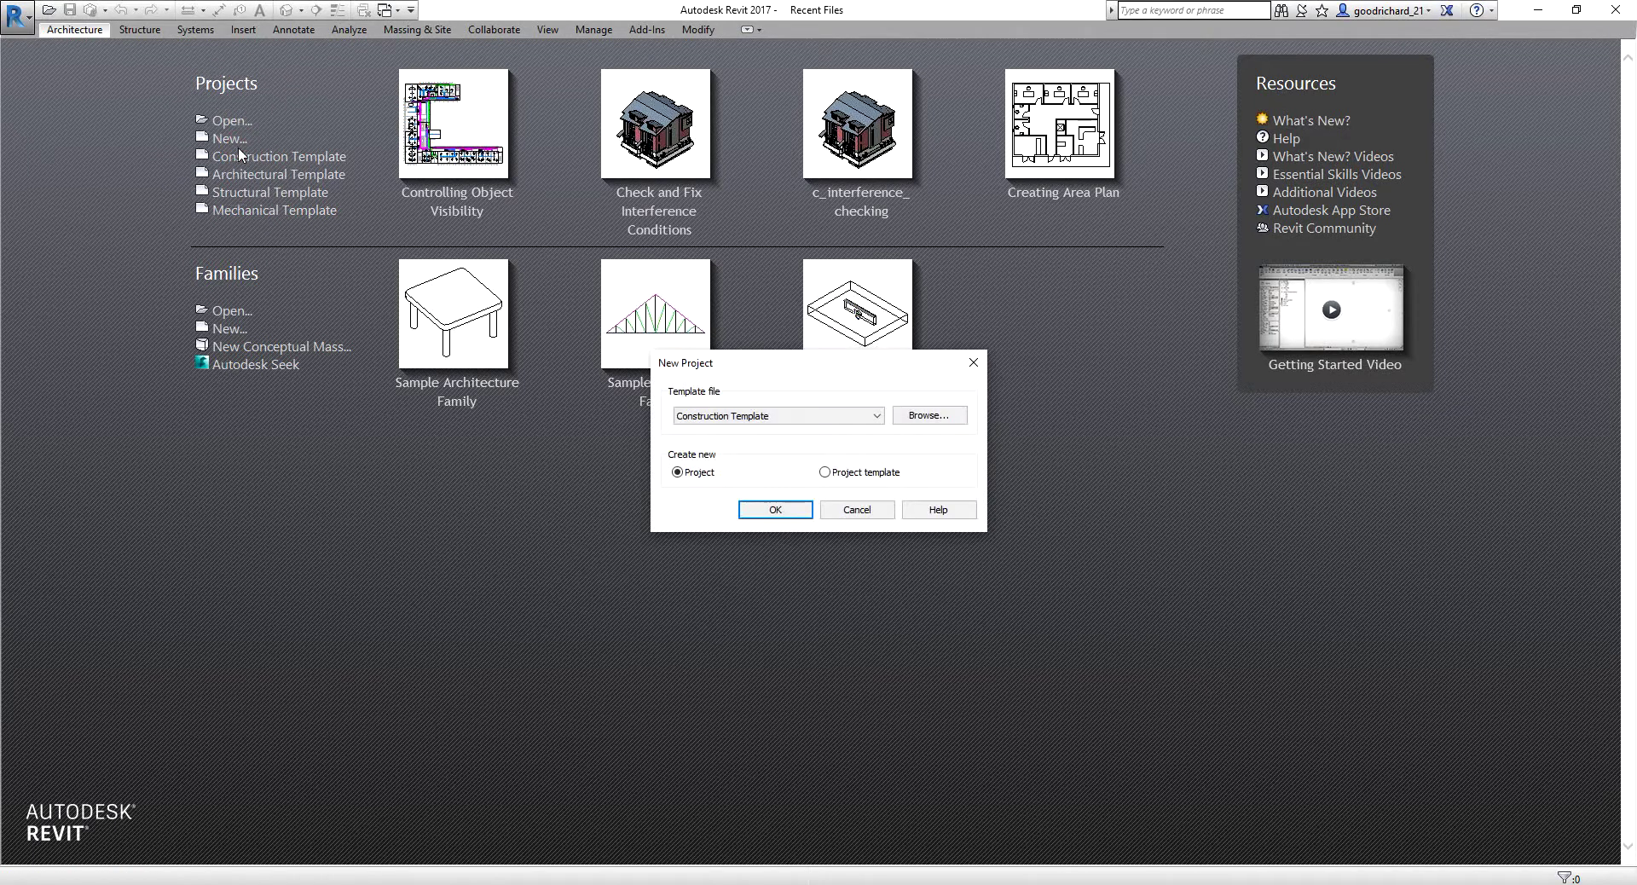
click(912, 417)
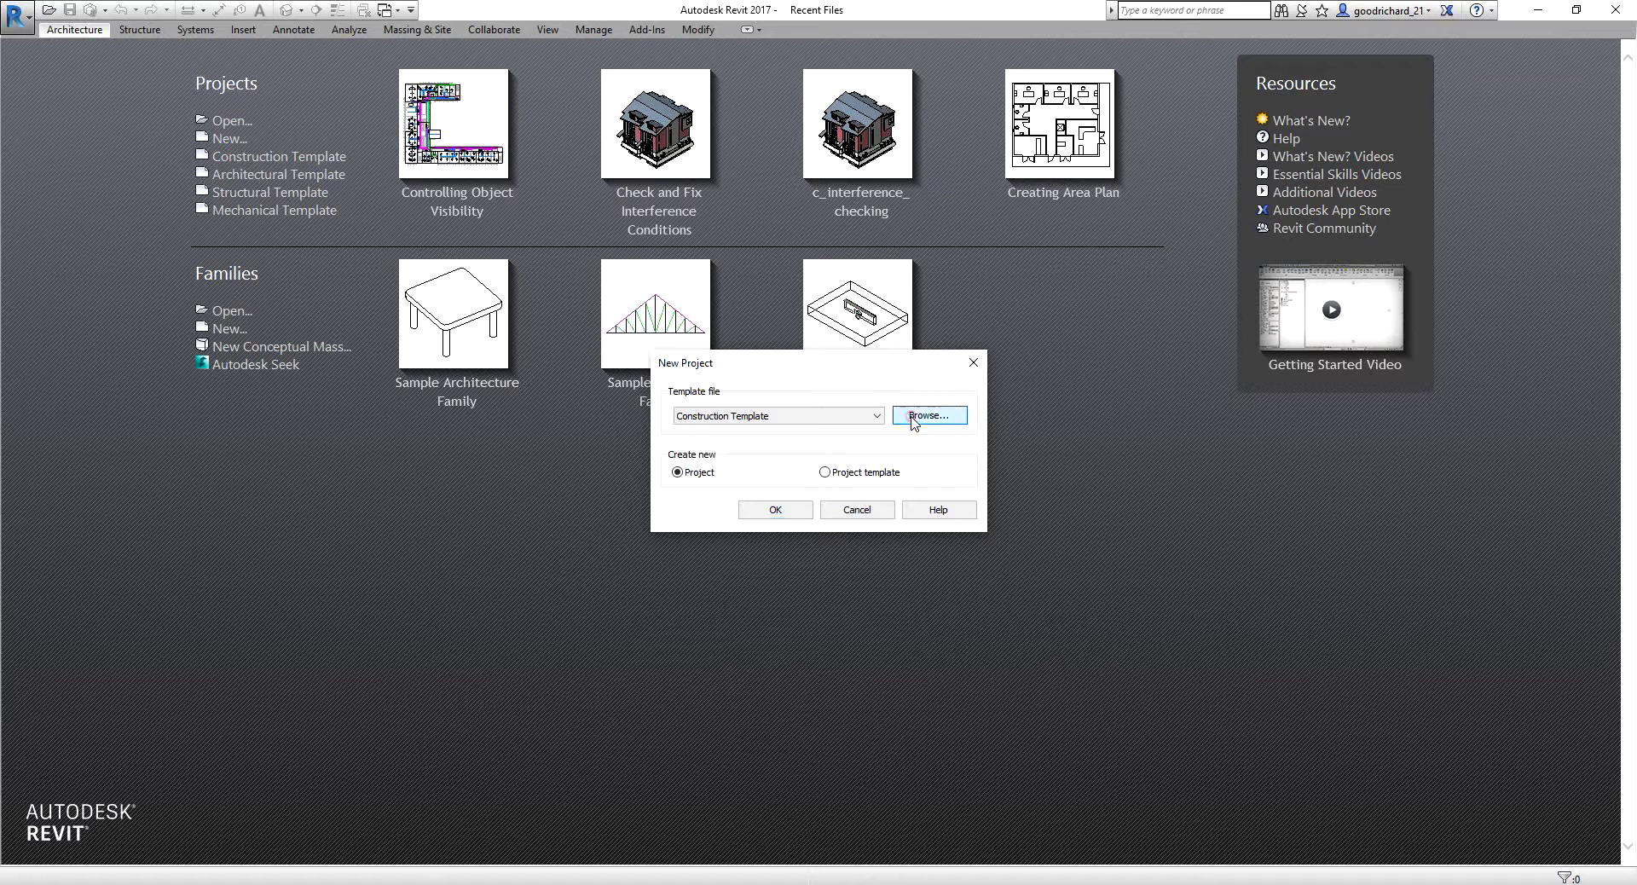
click(912, 417)
click(685, 279)
click(684, 279)
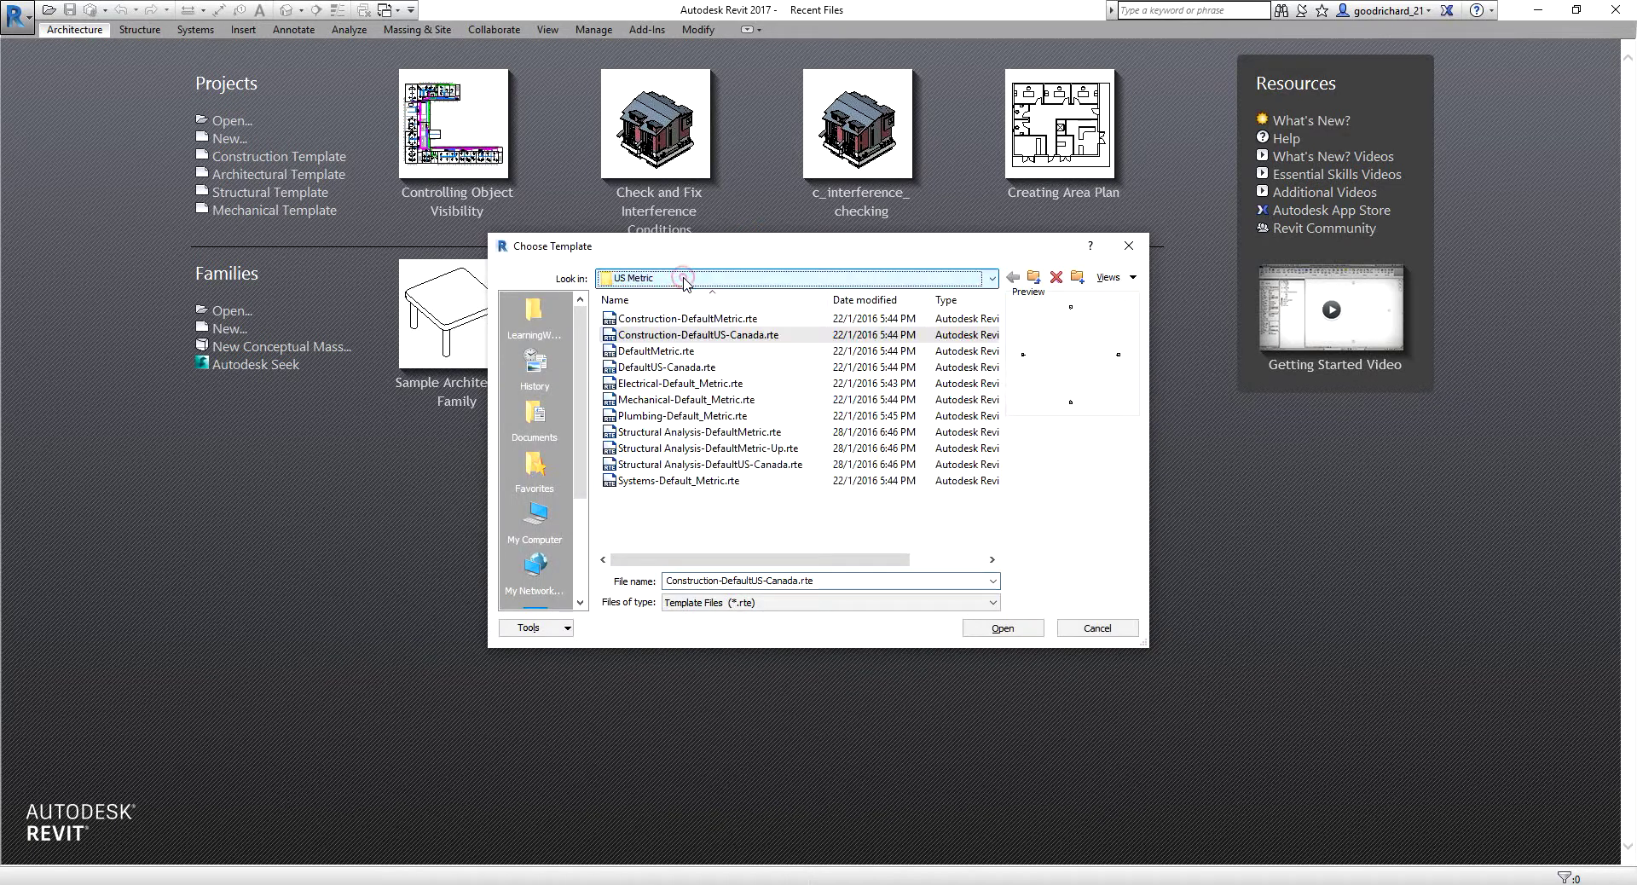
Step: Choose Systems-Default_Metric.rte as the template and create a new project from it
click(725, 335)
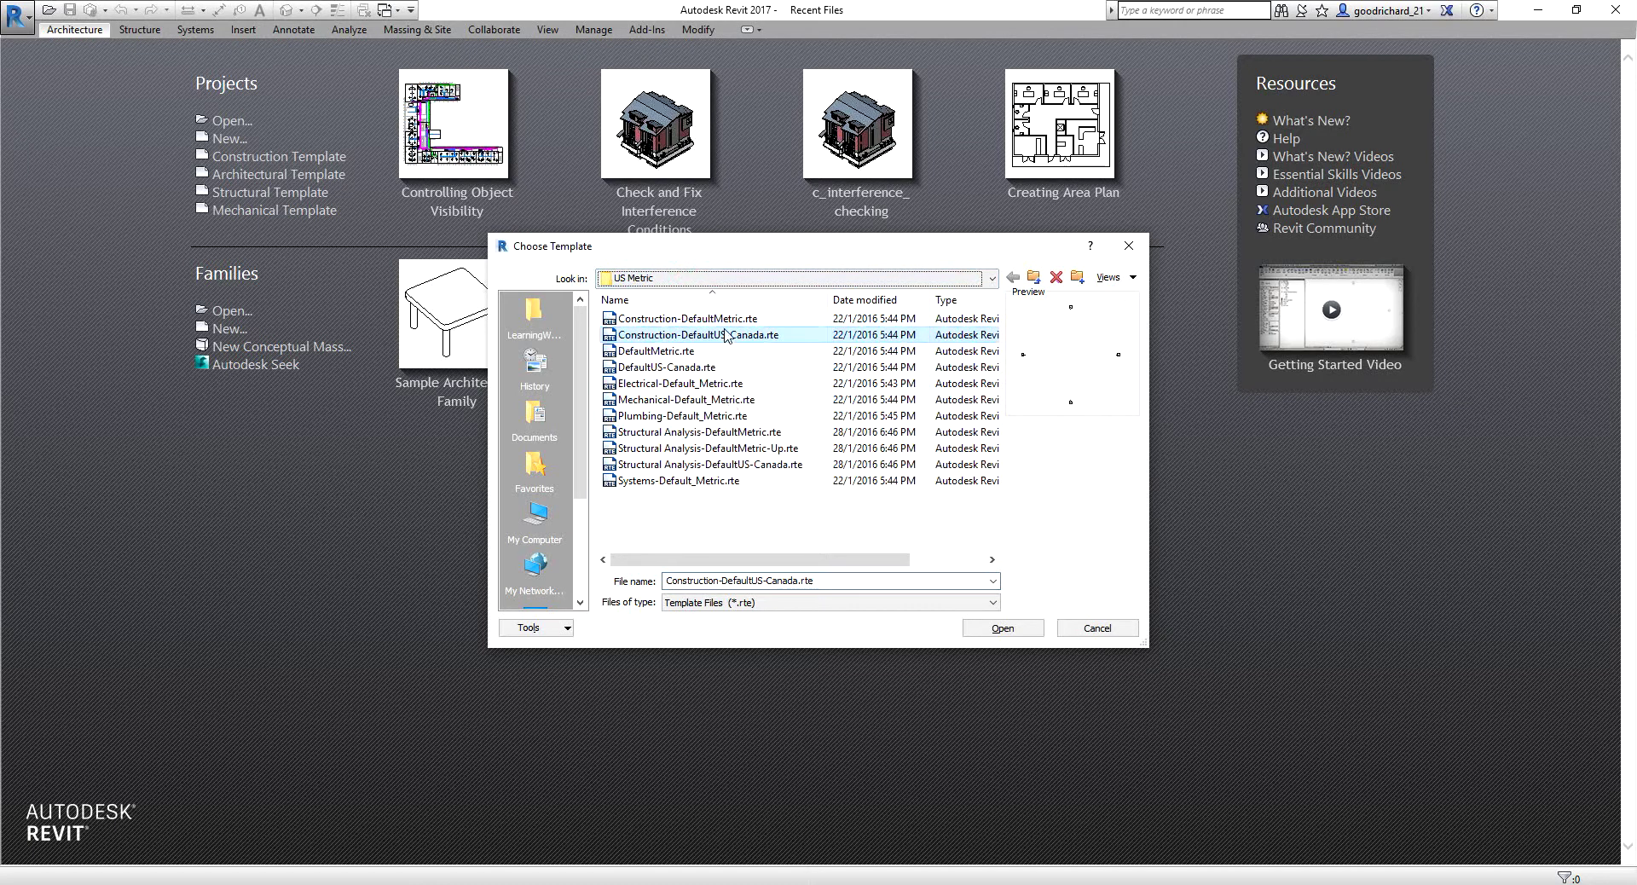
click(643, 492)
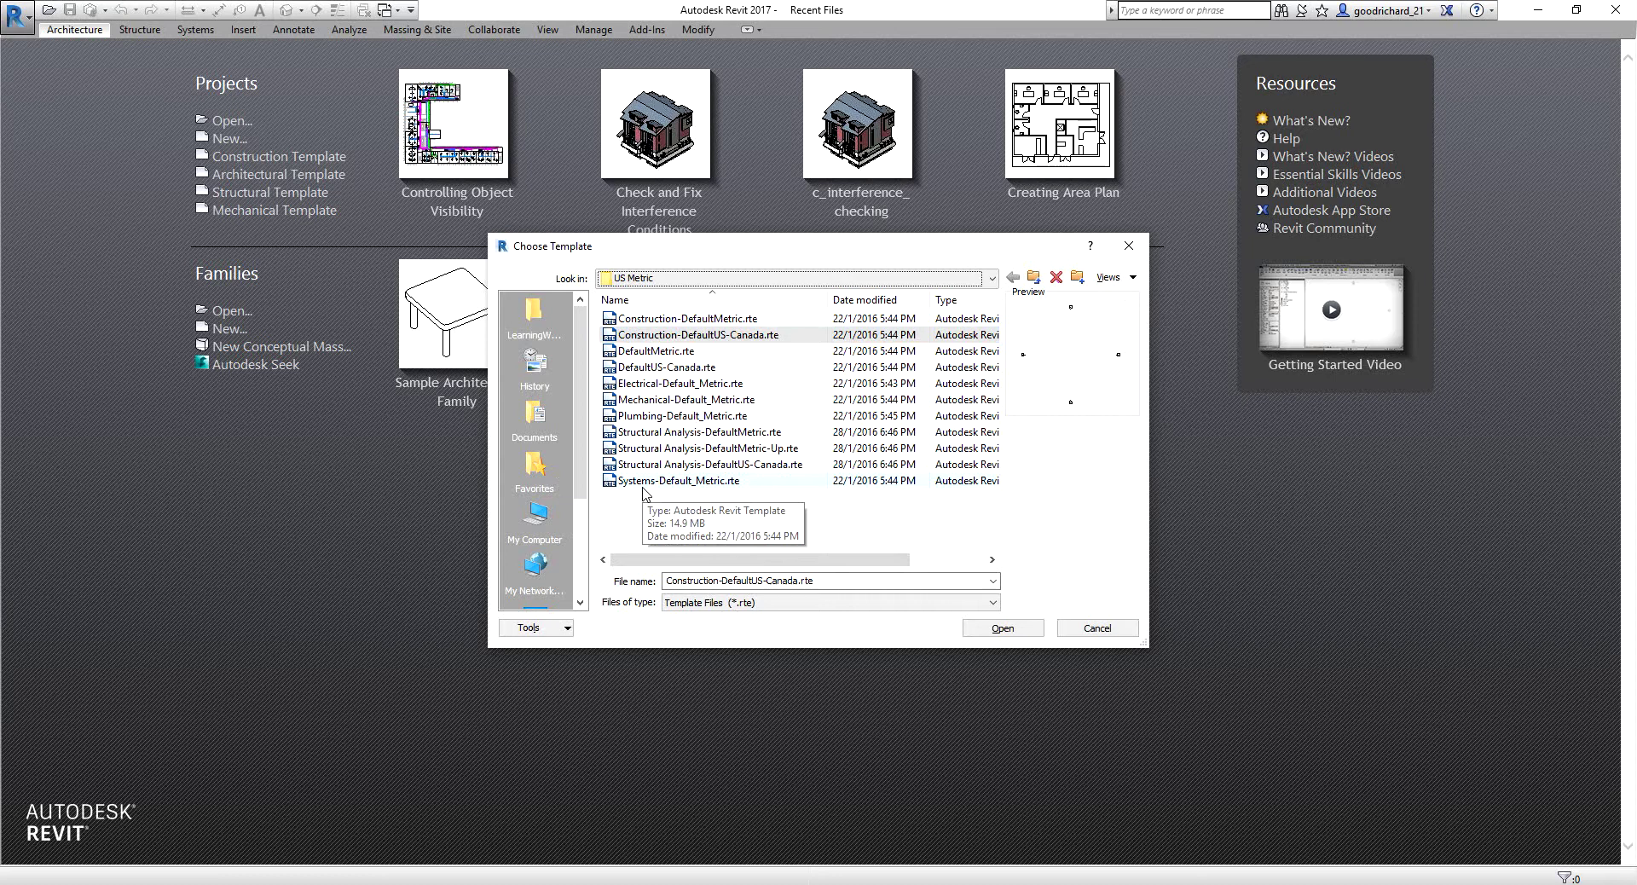
click(740, 488)
click(706, 612)
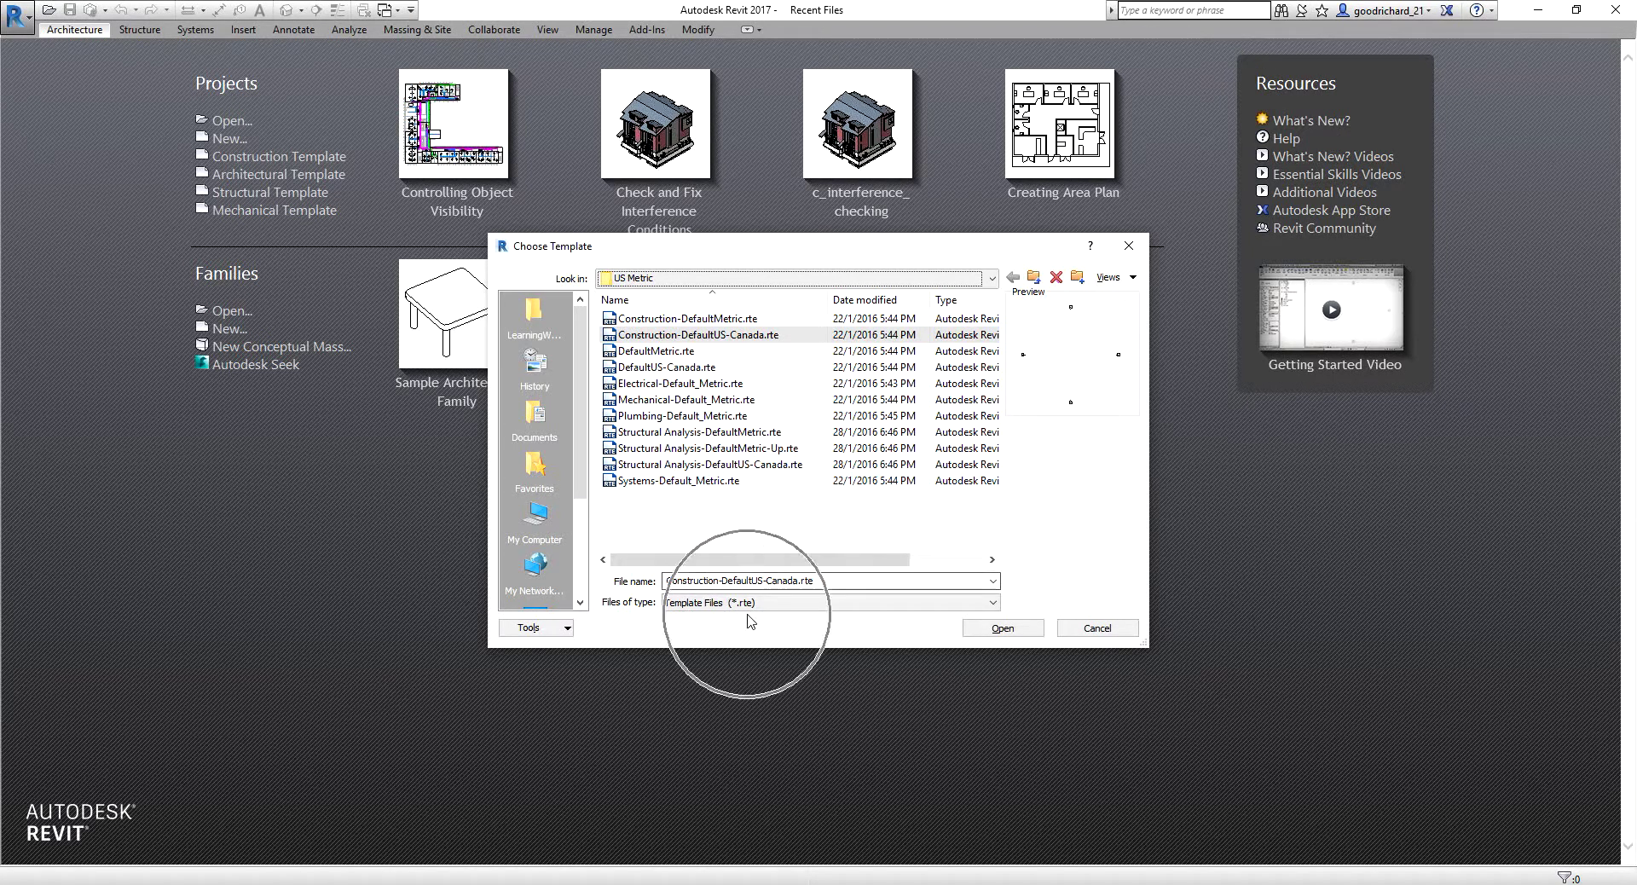
click(611, 484)
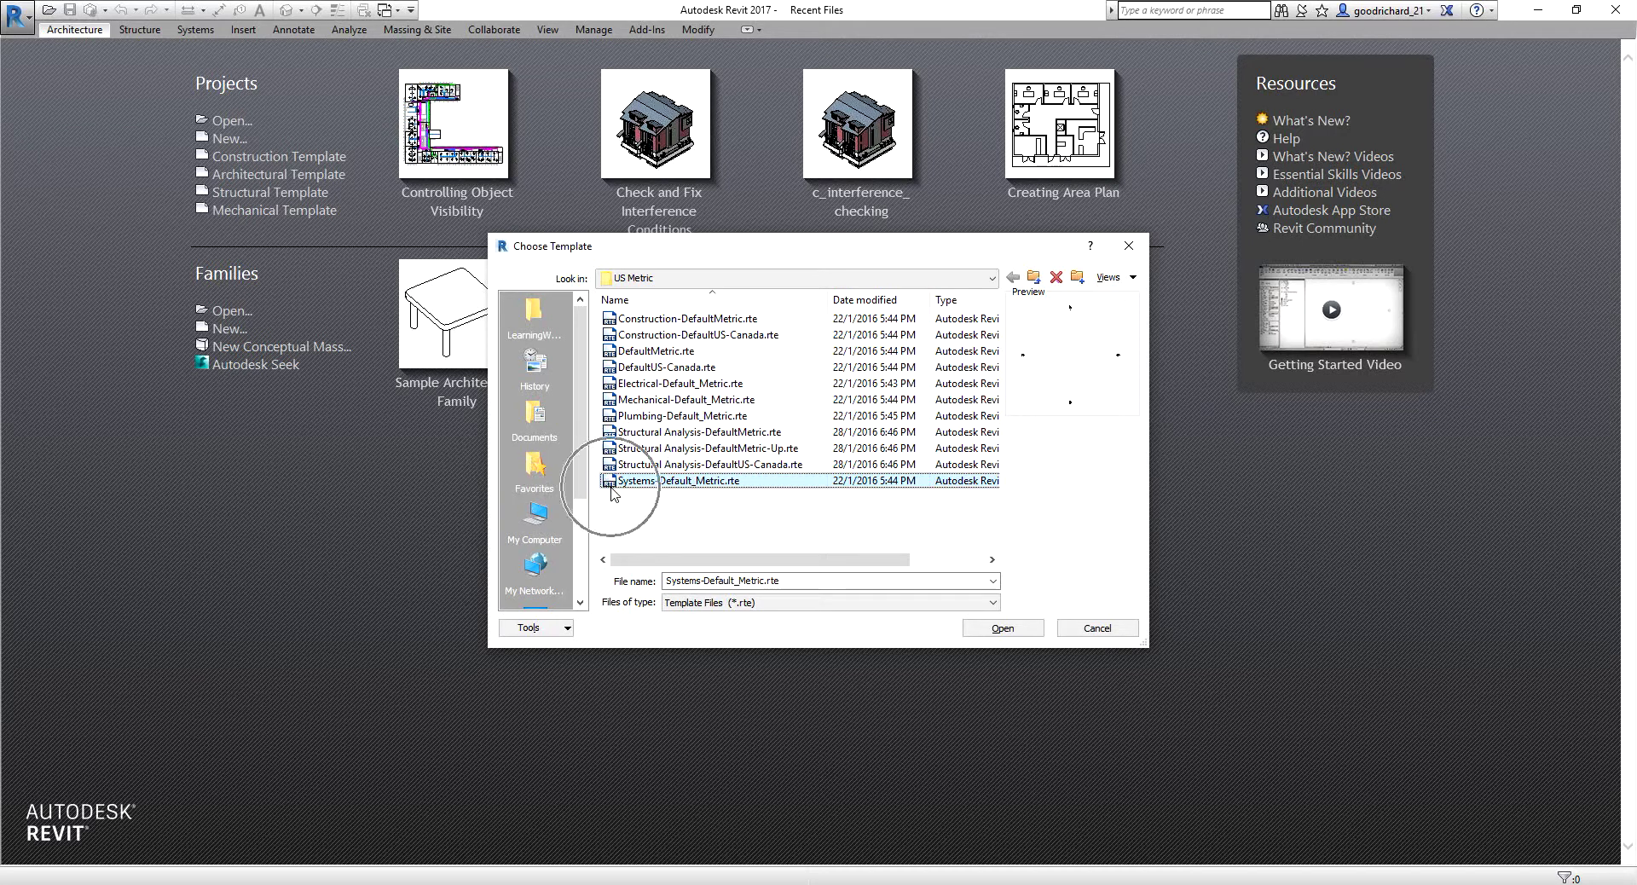
click(1001, 628)
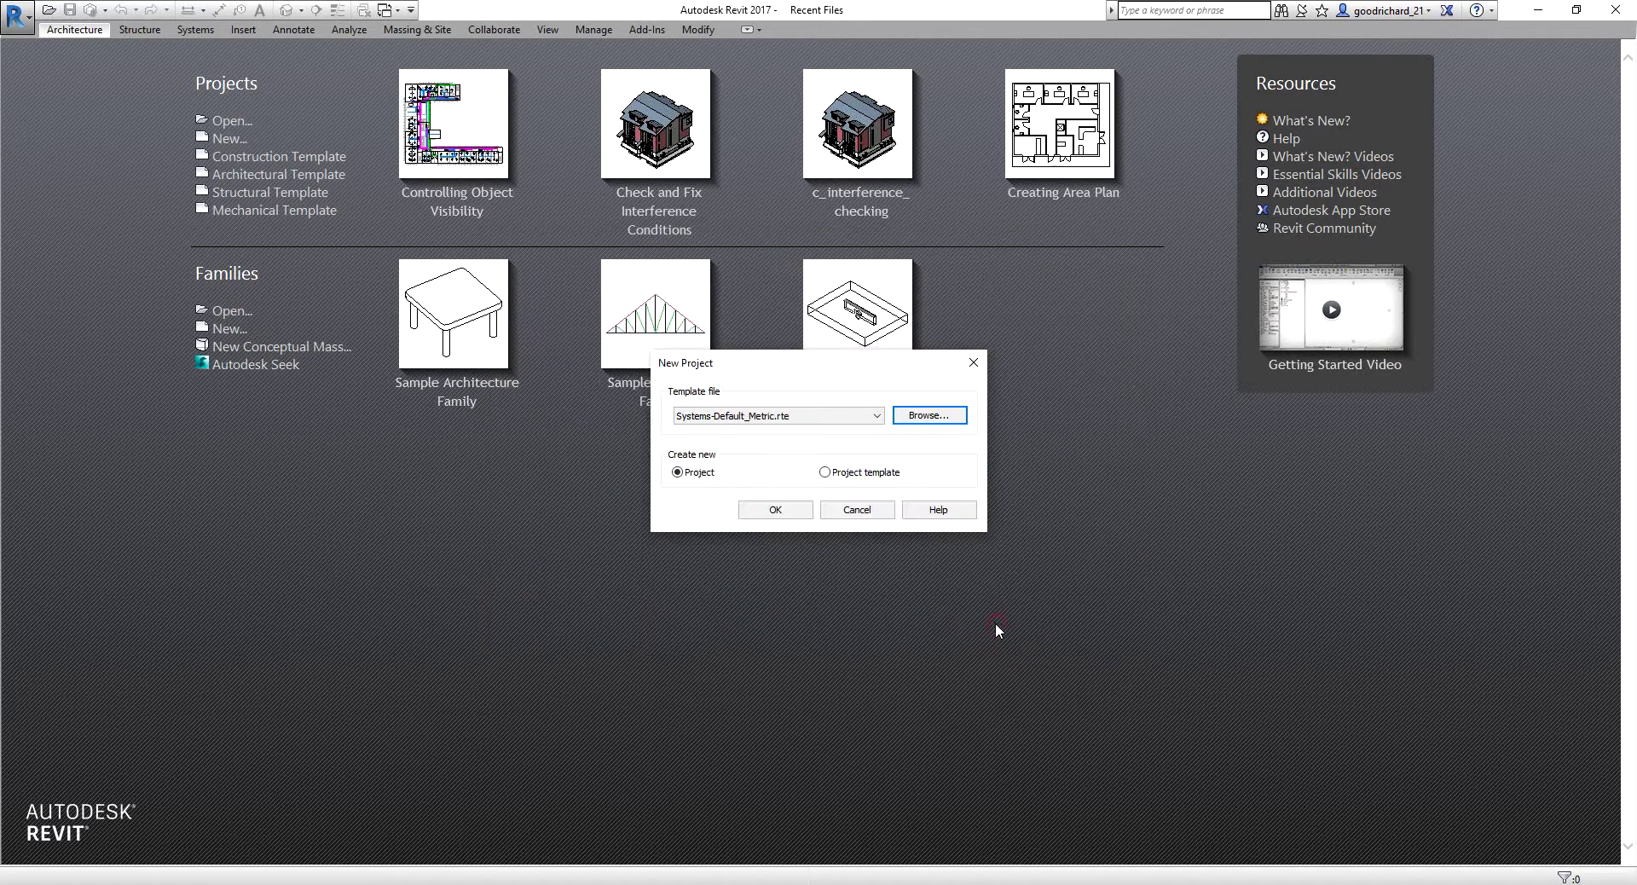
click(698, 474)
click(770, 510)
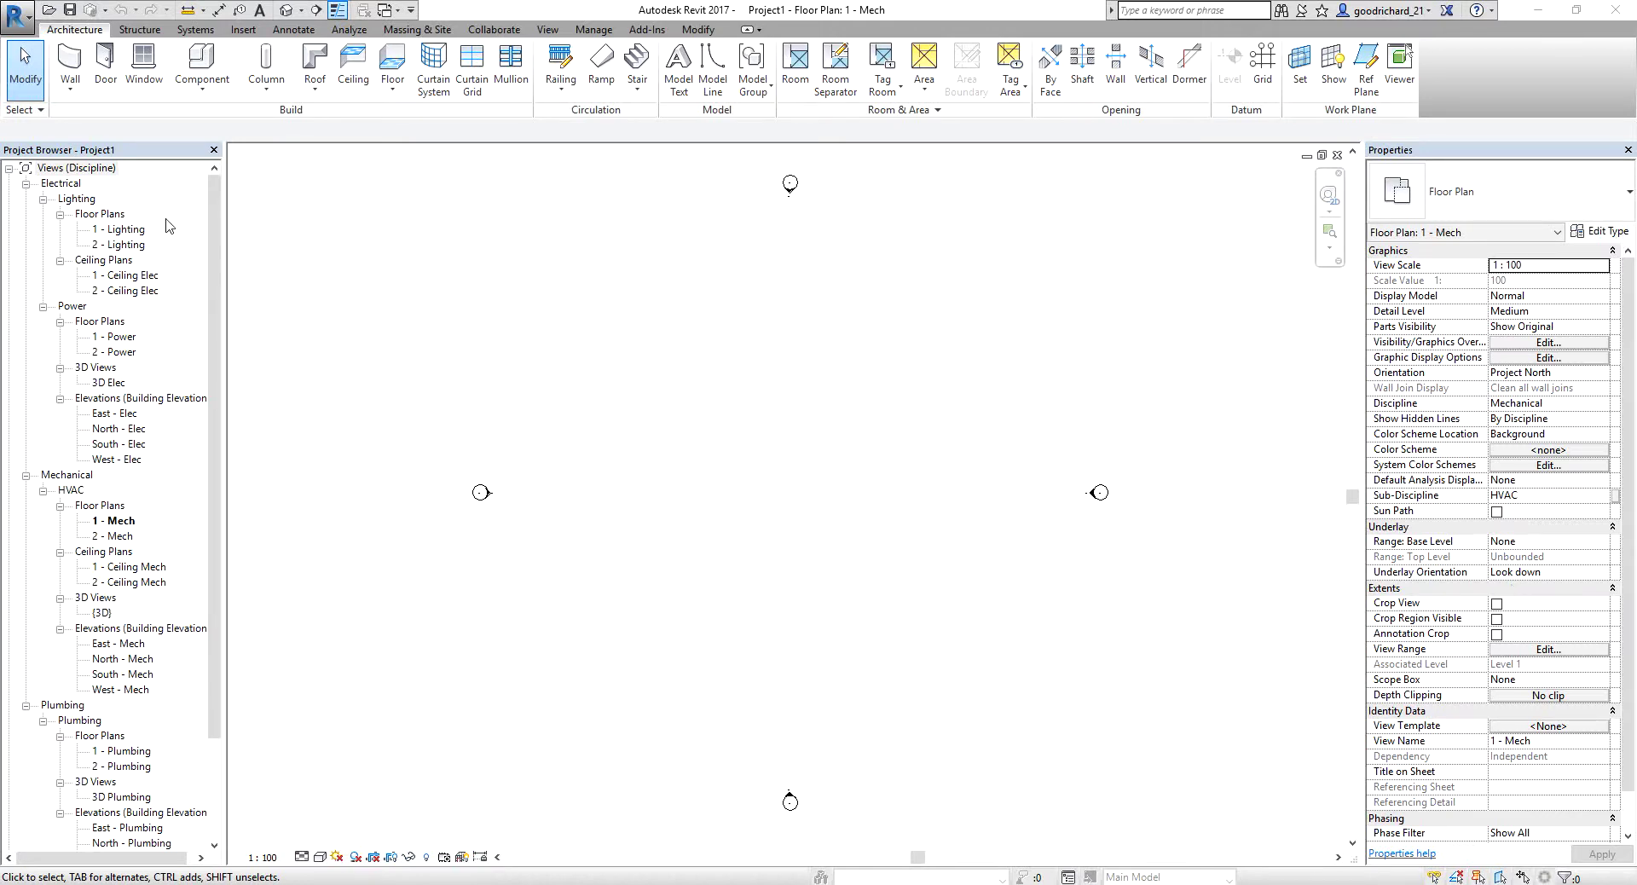
Step: Open the browser organization settings for the project's views and select the Type/Discipline scheme
right_click(81, 174)
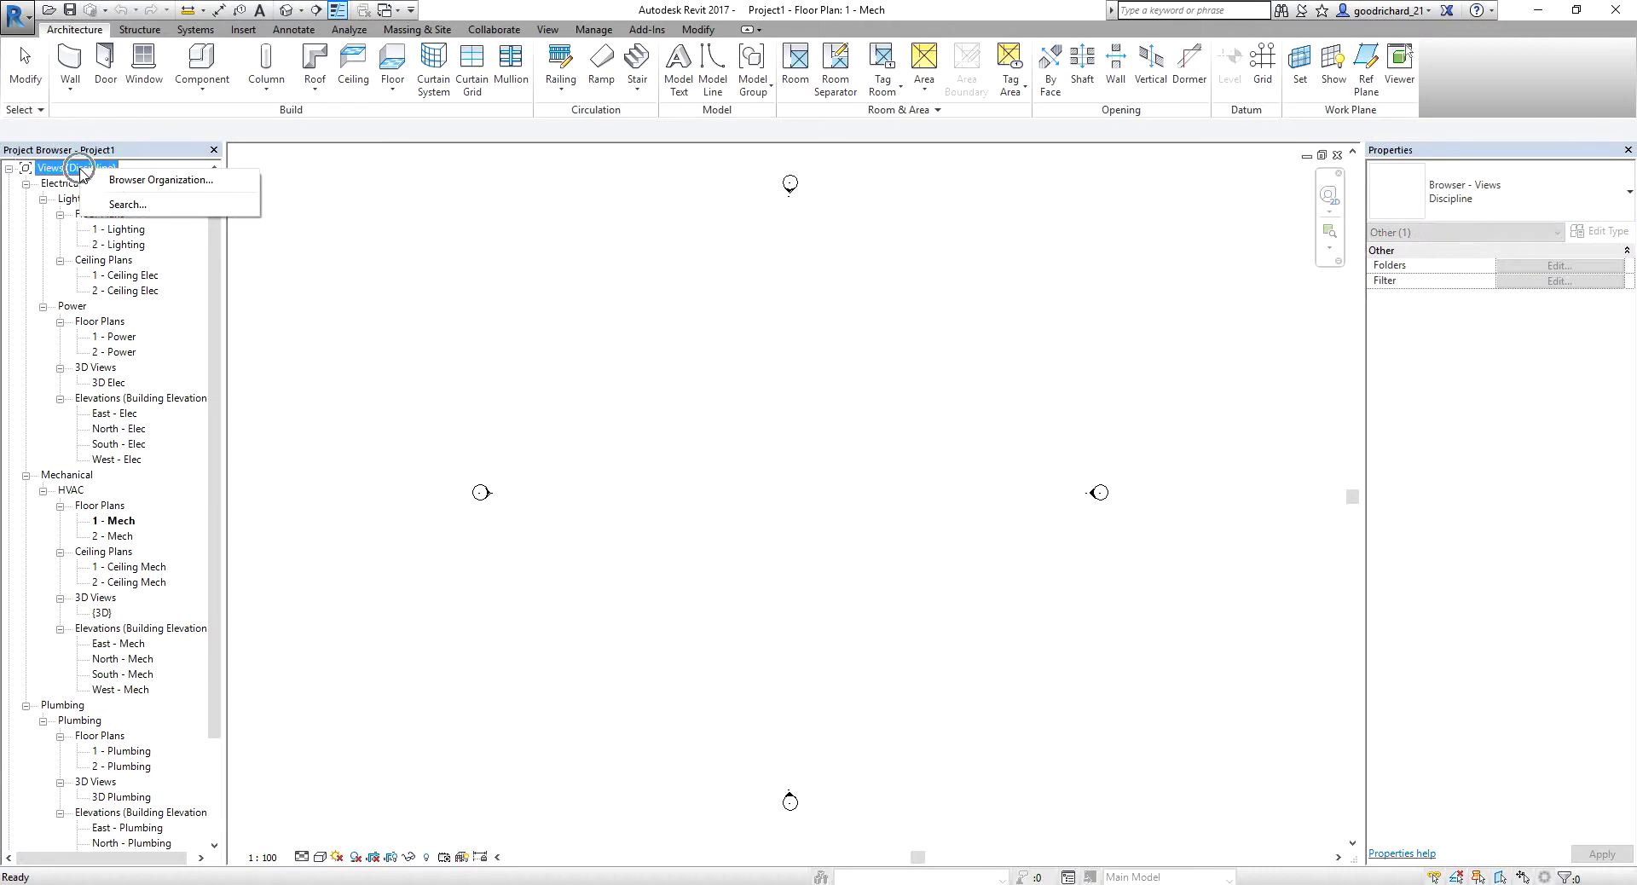
click(180, 188)
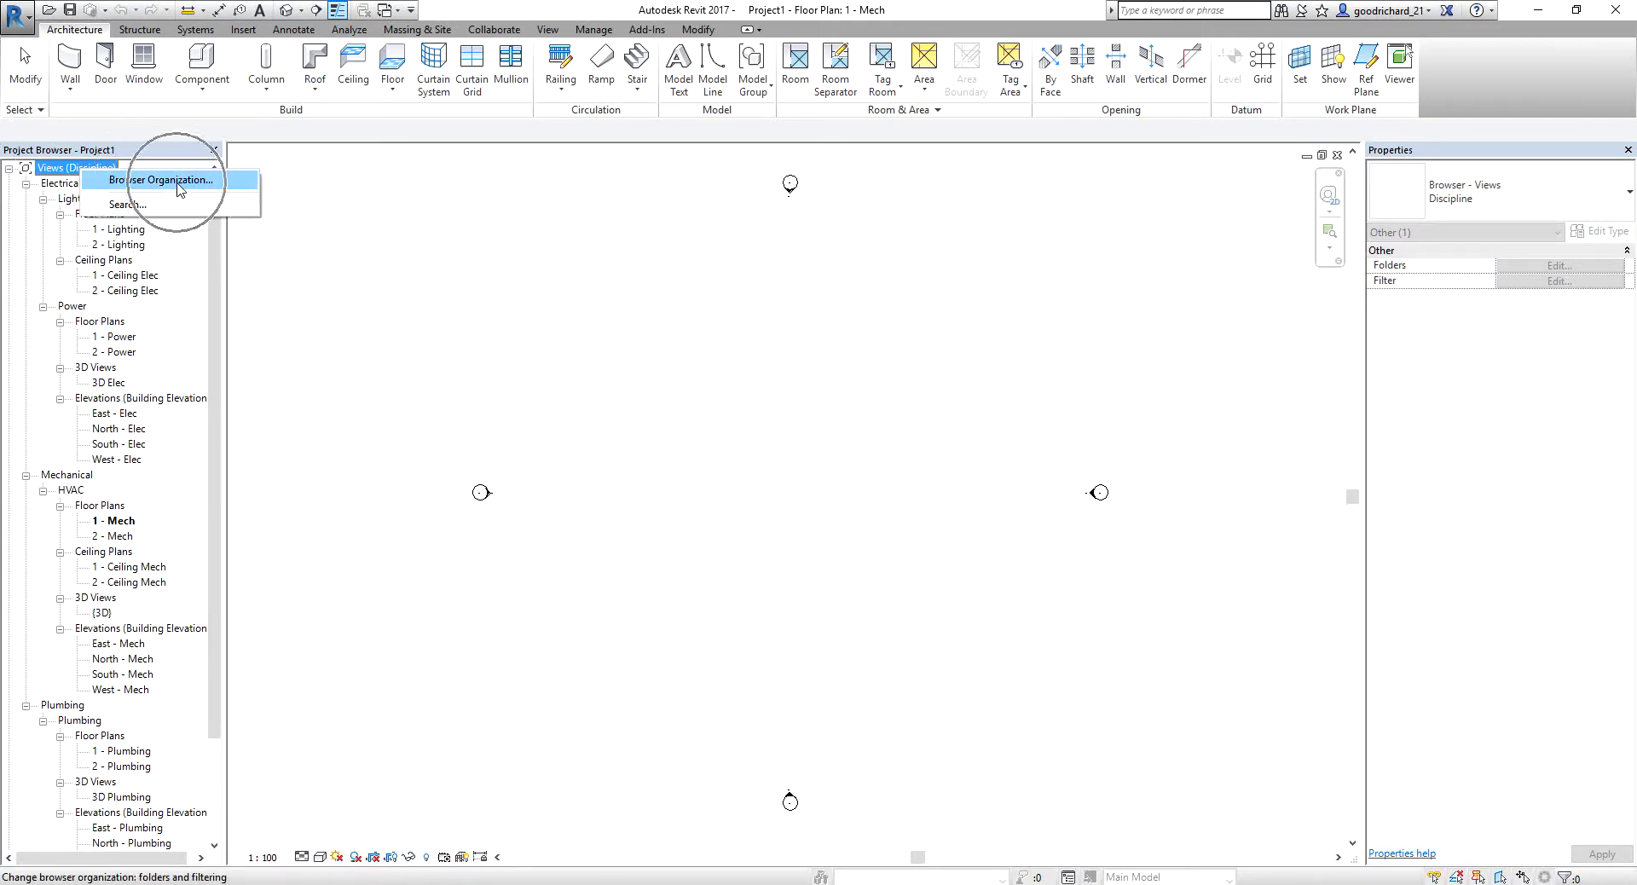
click(180, 189)
click(180, 188)
right_click(62, 173)
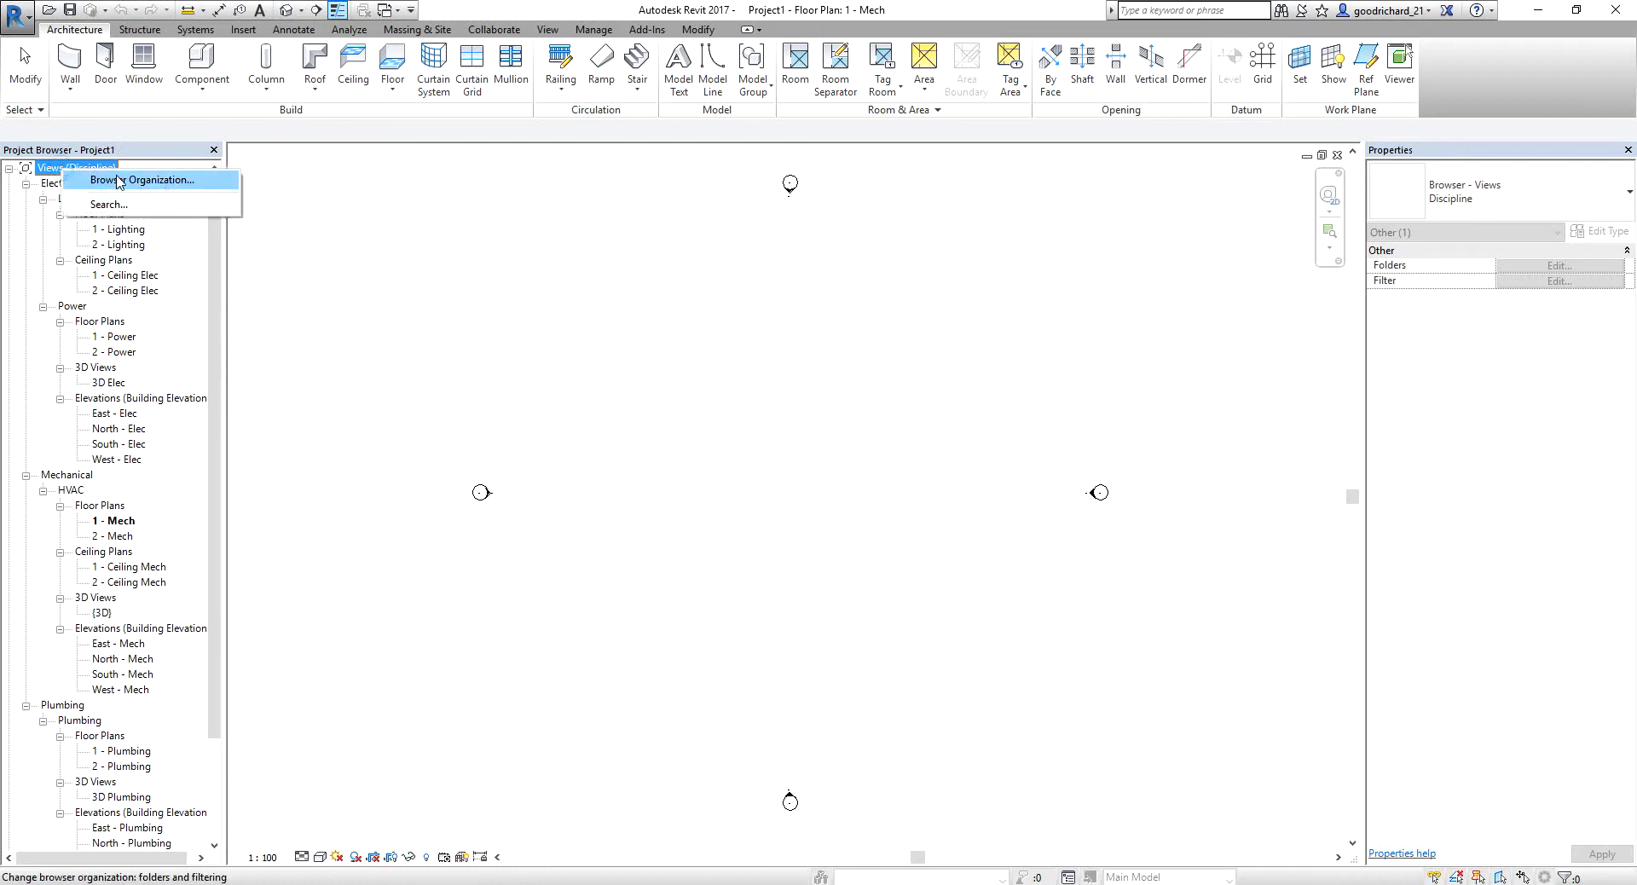
click(126, 189)
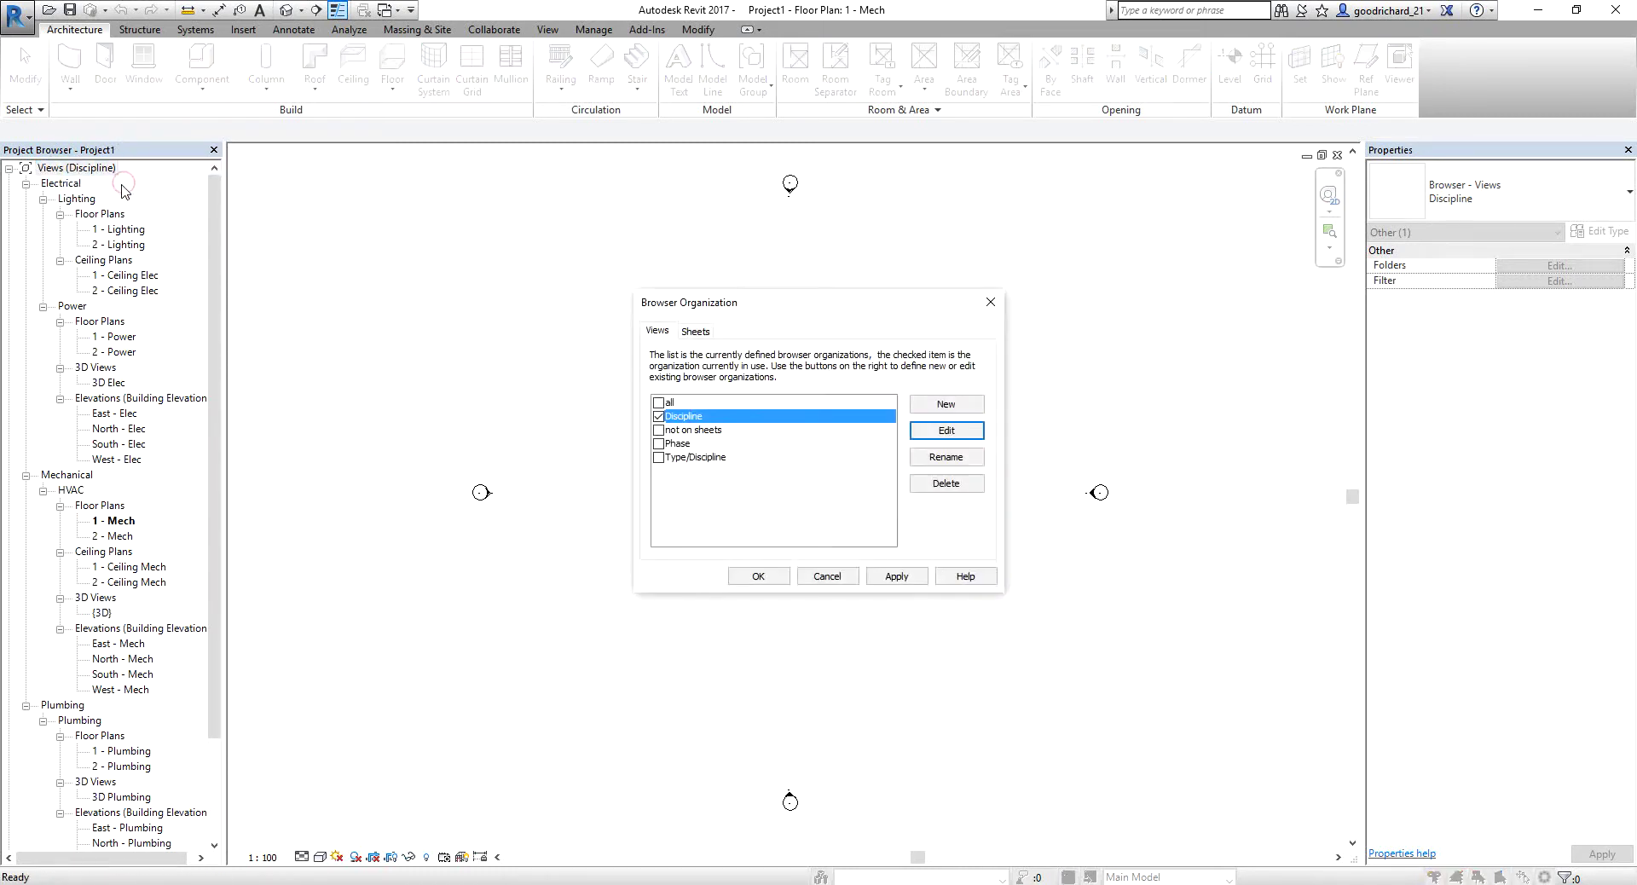
click(713, 289)
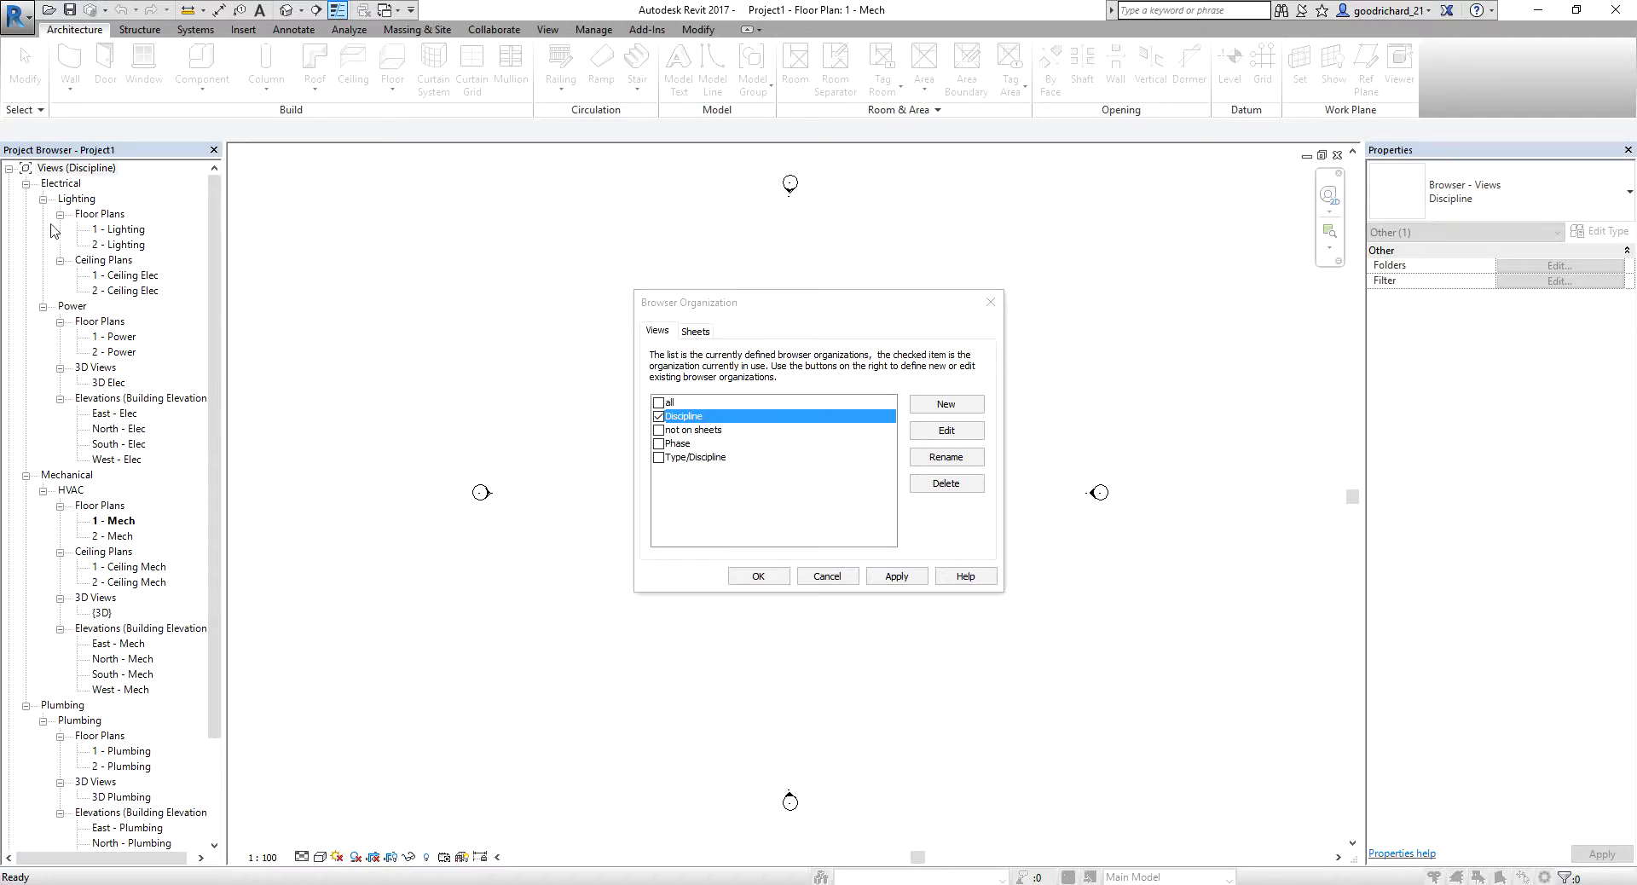
click(659, 459)
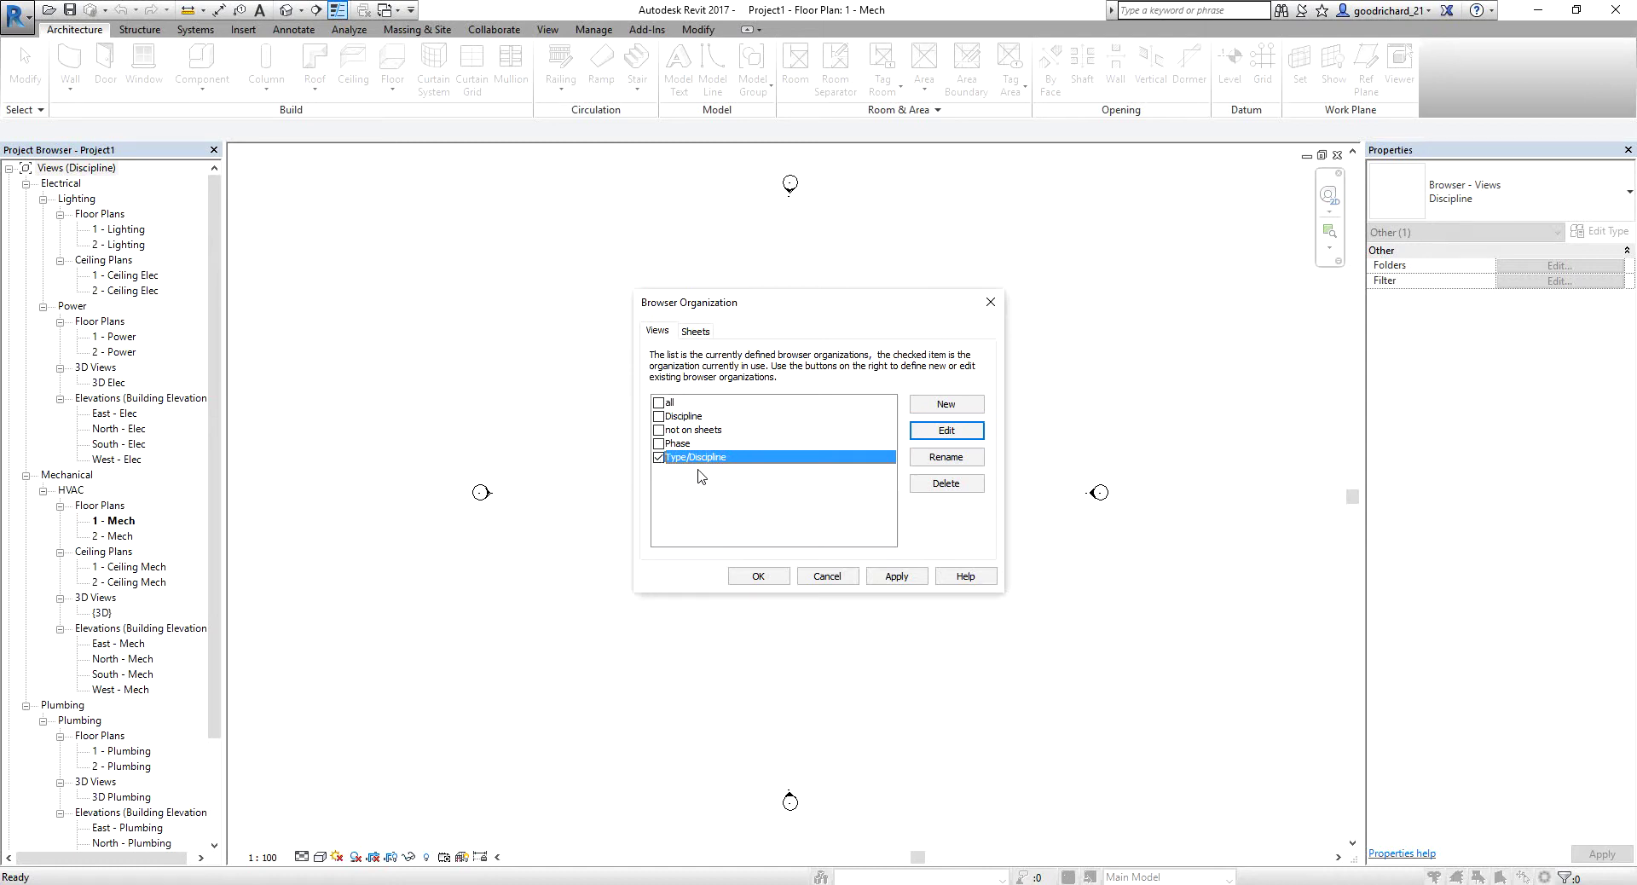
Step: Add Sub-Discipline as the third grouping level of the Type/Discipline scheme and apply the scheme to the Project Browser
click(944, 432)
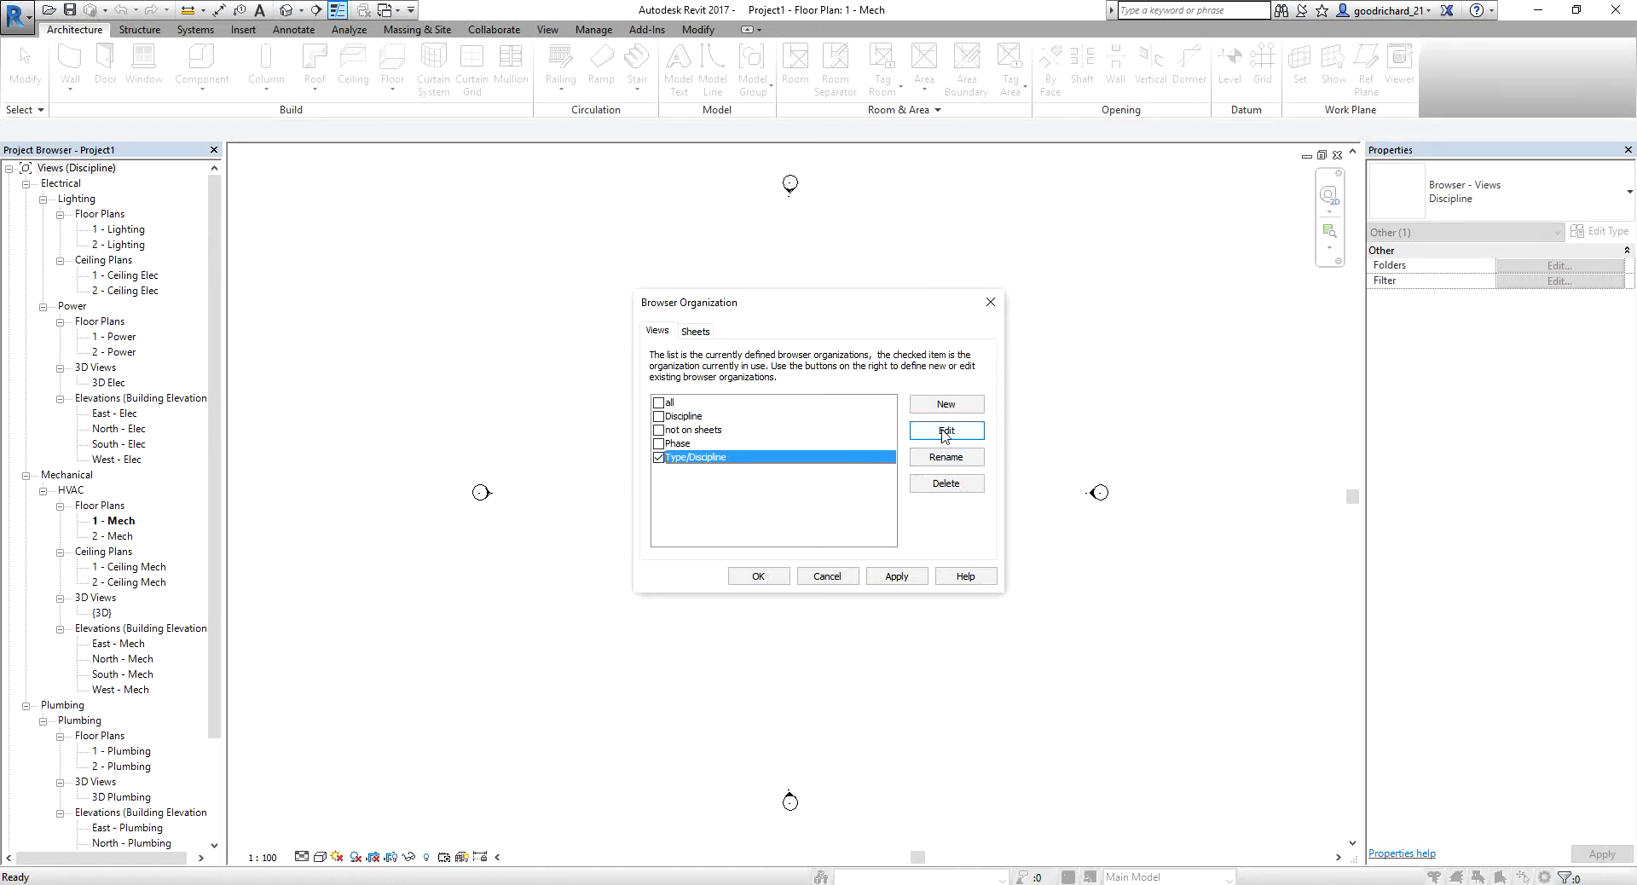
click(945, 433)
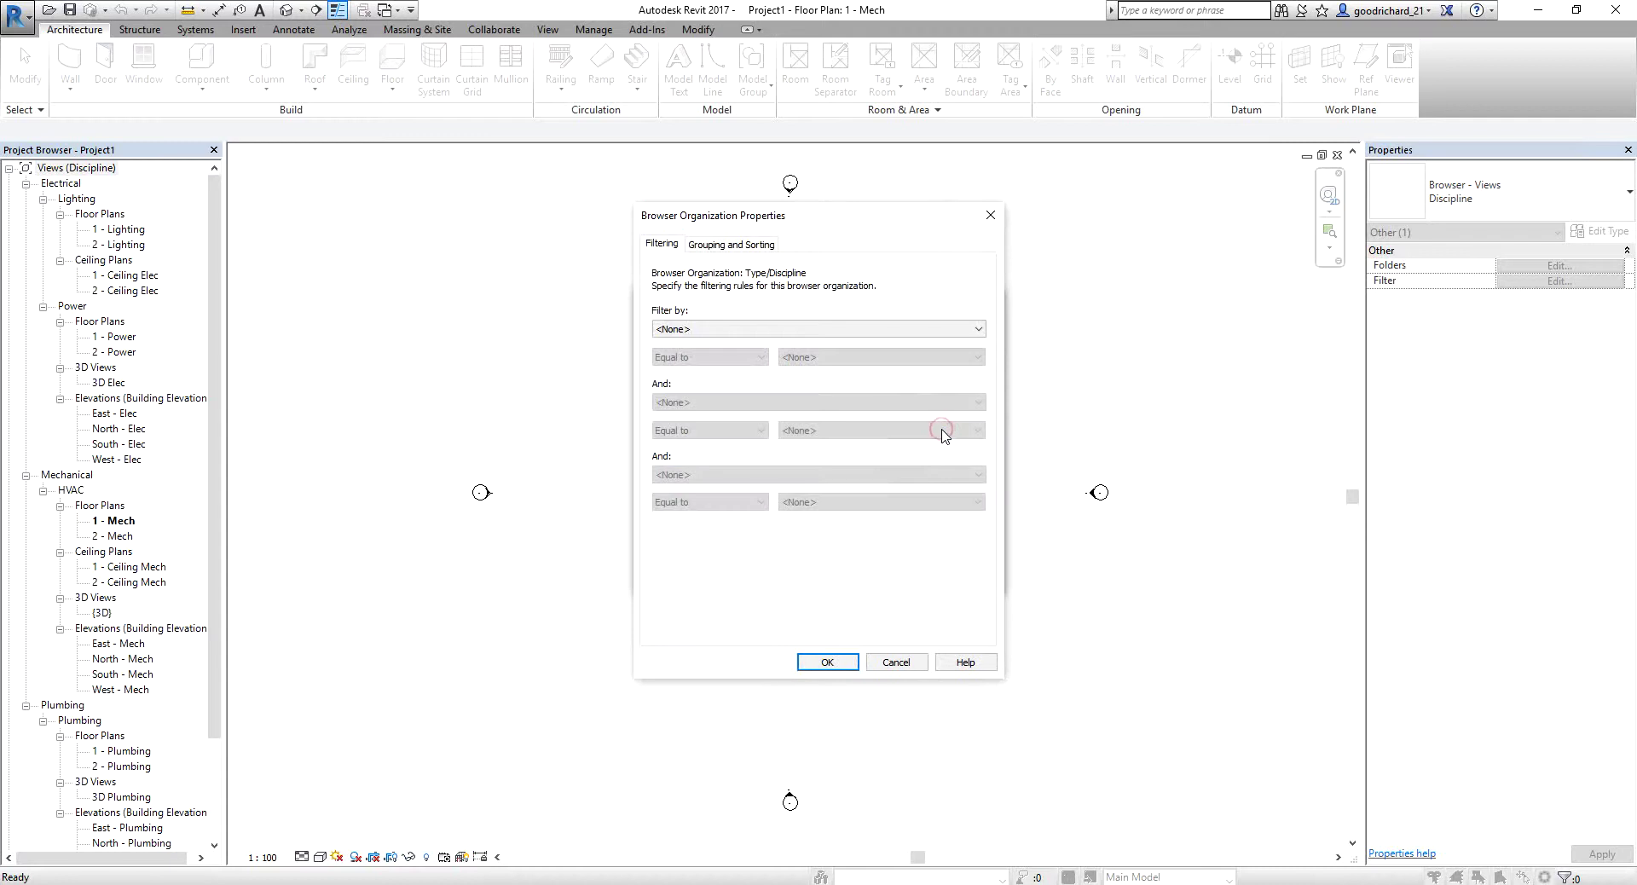
click(718, 245)
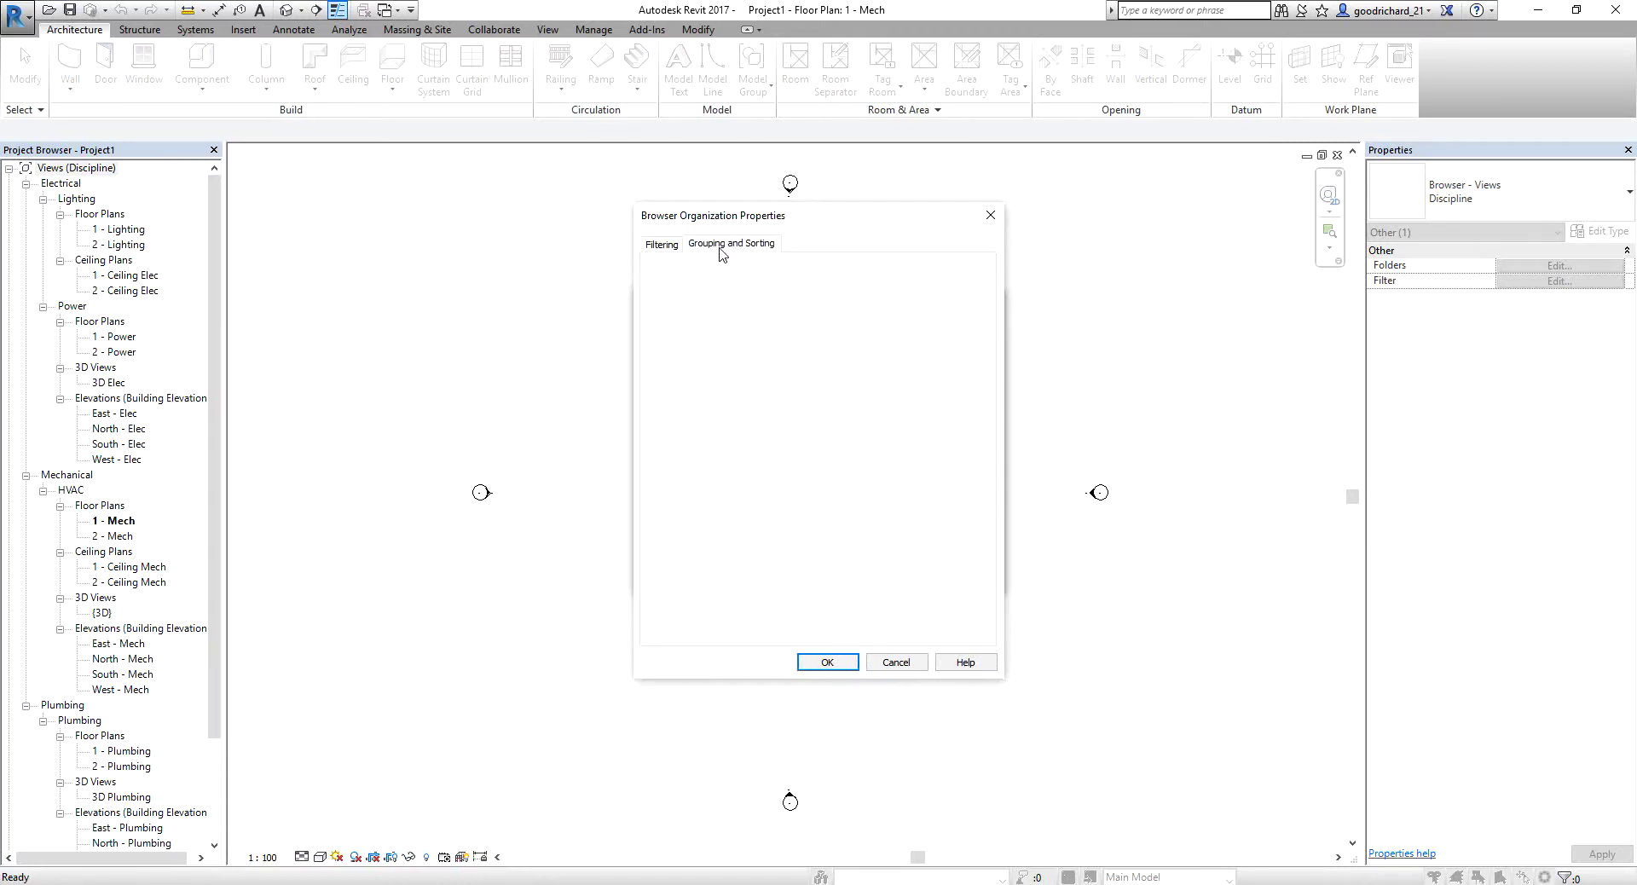
click(663, 245)
click(708, 247)
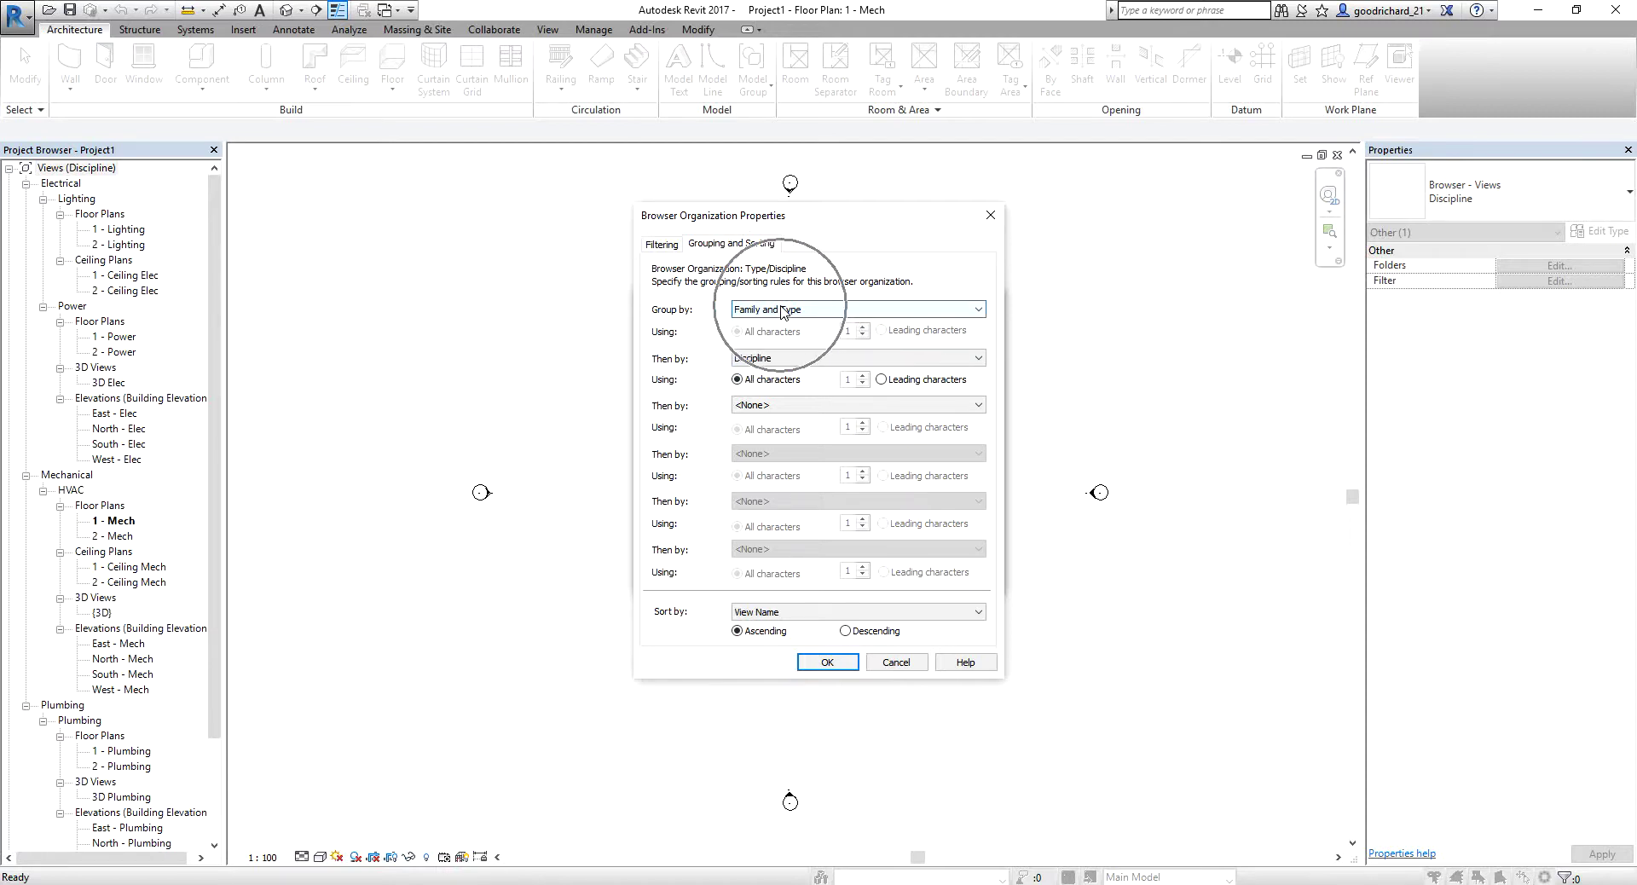
click(776, 406)
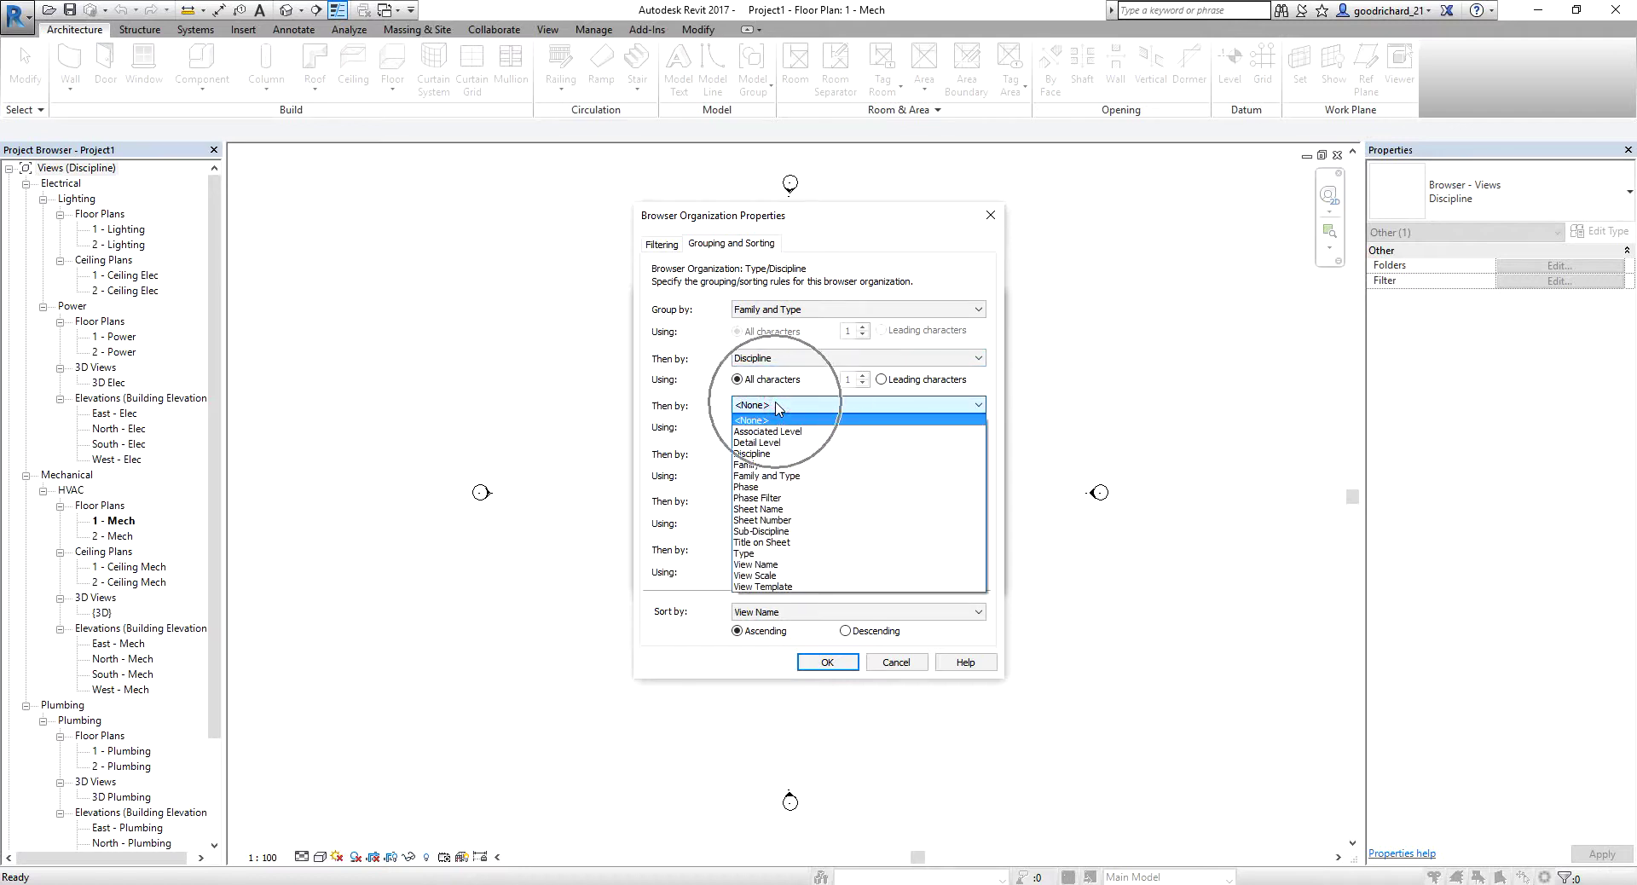
click(776, 531)
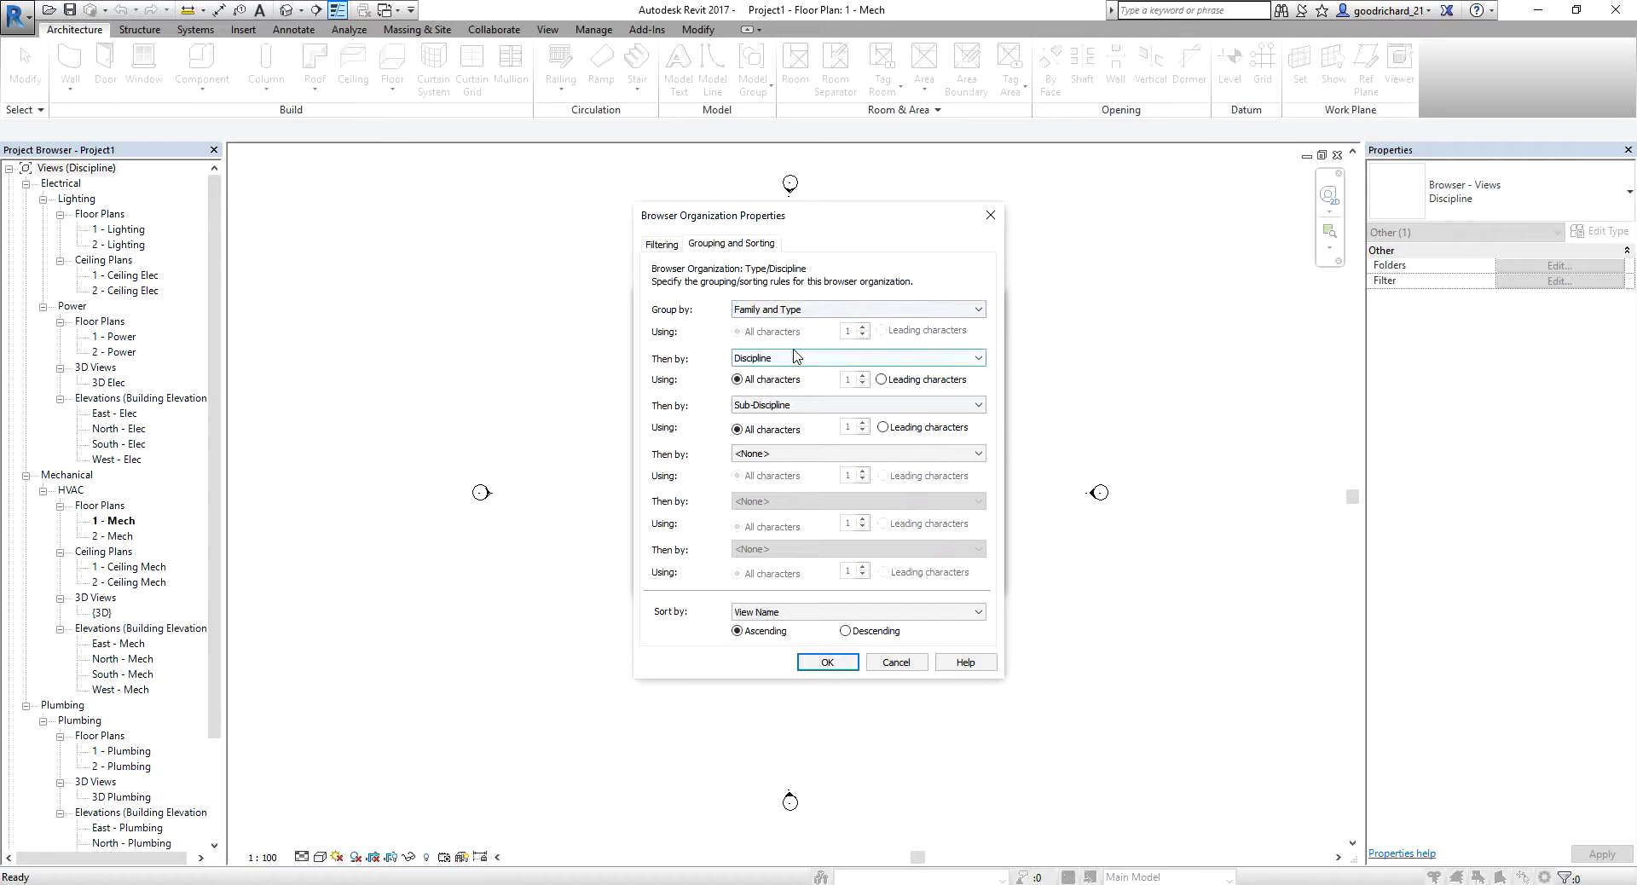
click(761, 409)
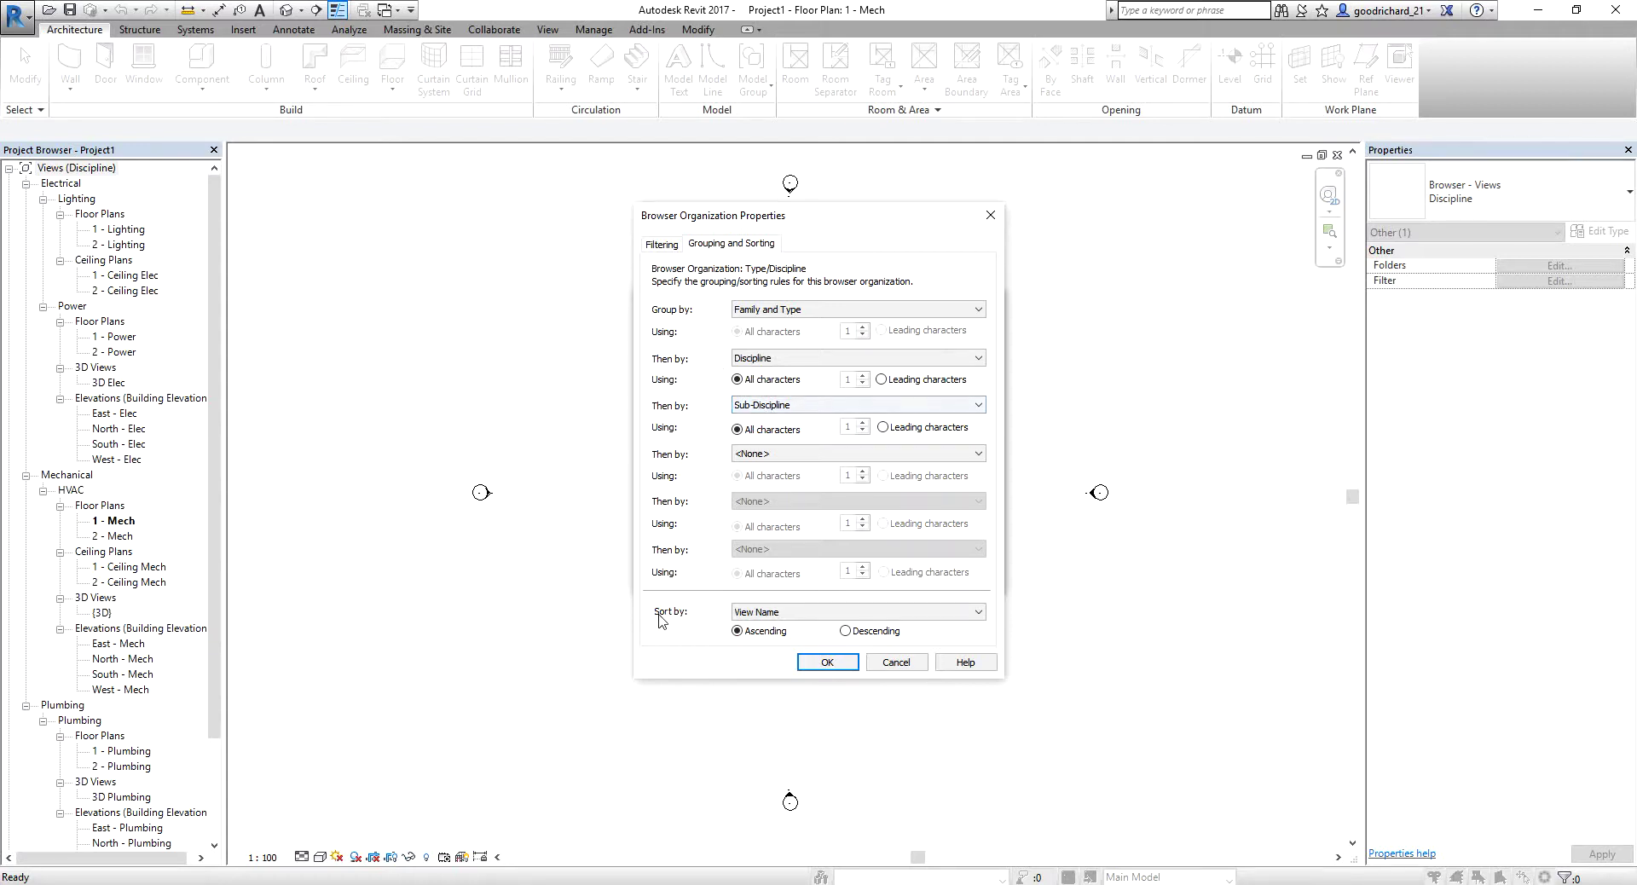
click(770, 609)
click(840, 668)
click(828, 663)
click(758, 576)
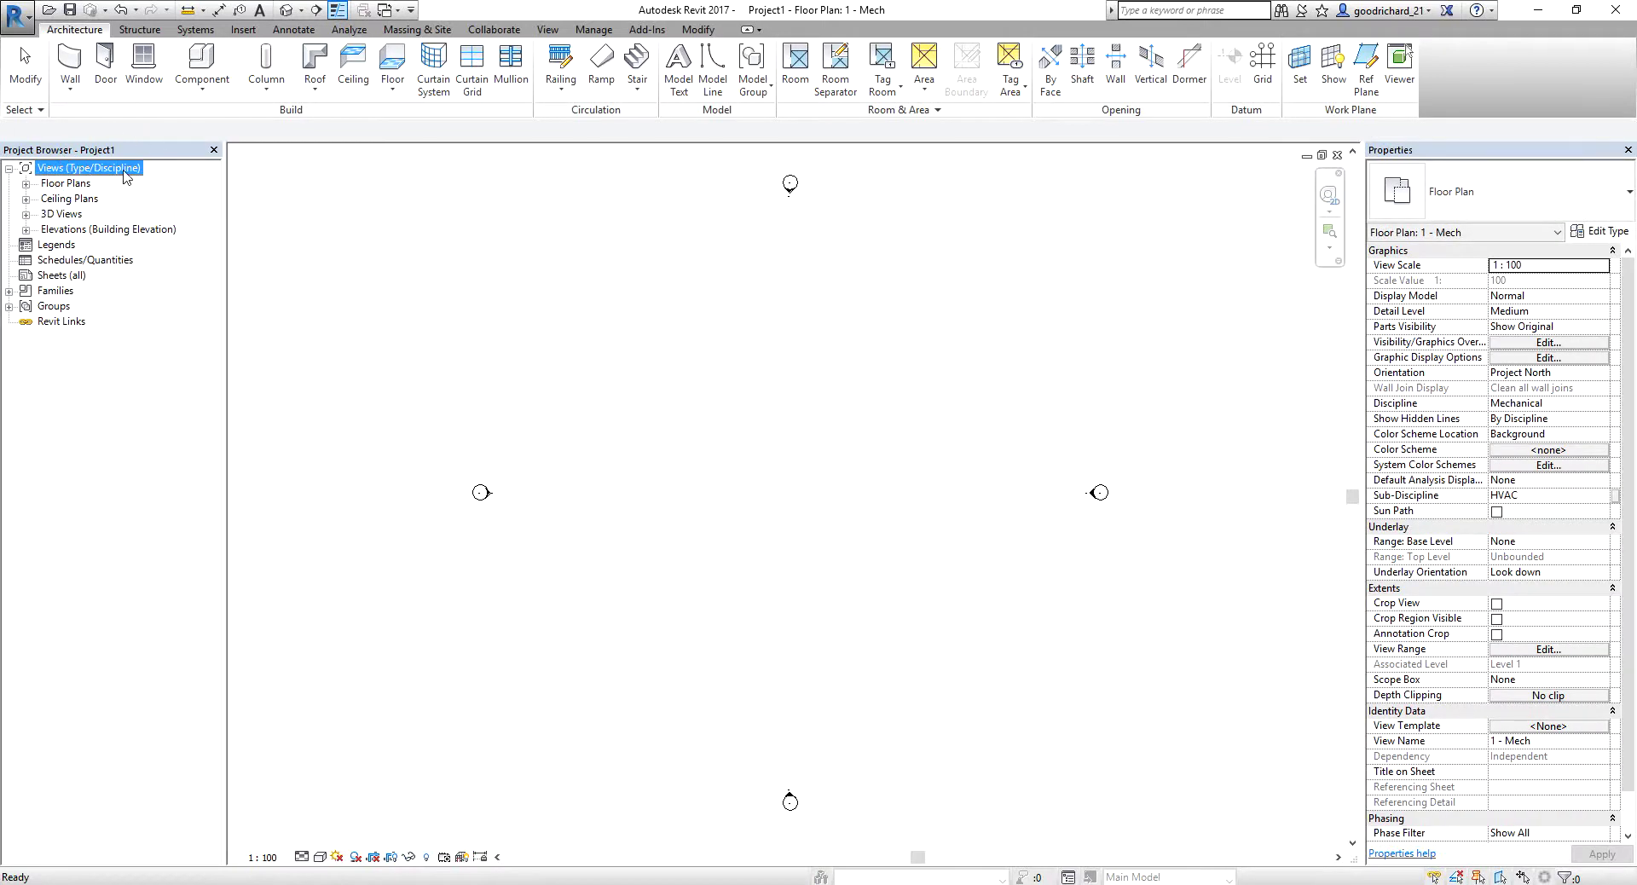
Step: Expand the Floor Plans branch through Electrical, Mechanical and Plumbing down to the individual views of each sub-discipline
click(26, 183)
click(43, 198)
click(59, 215)
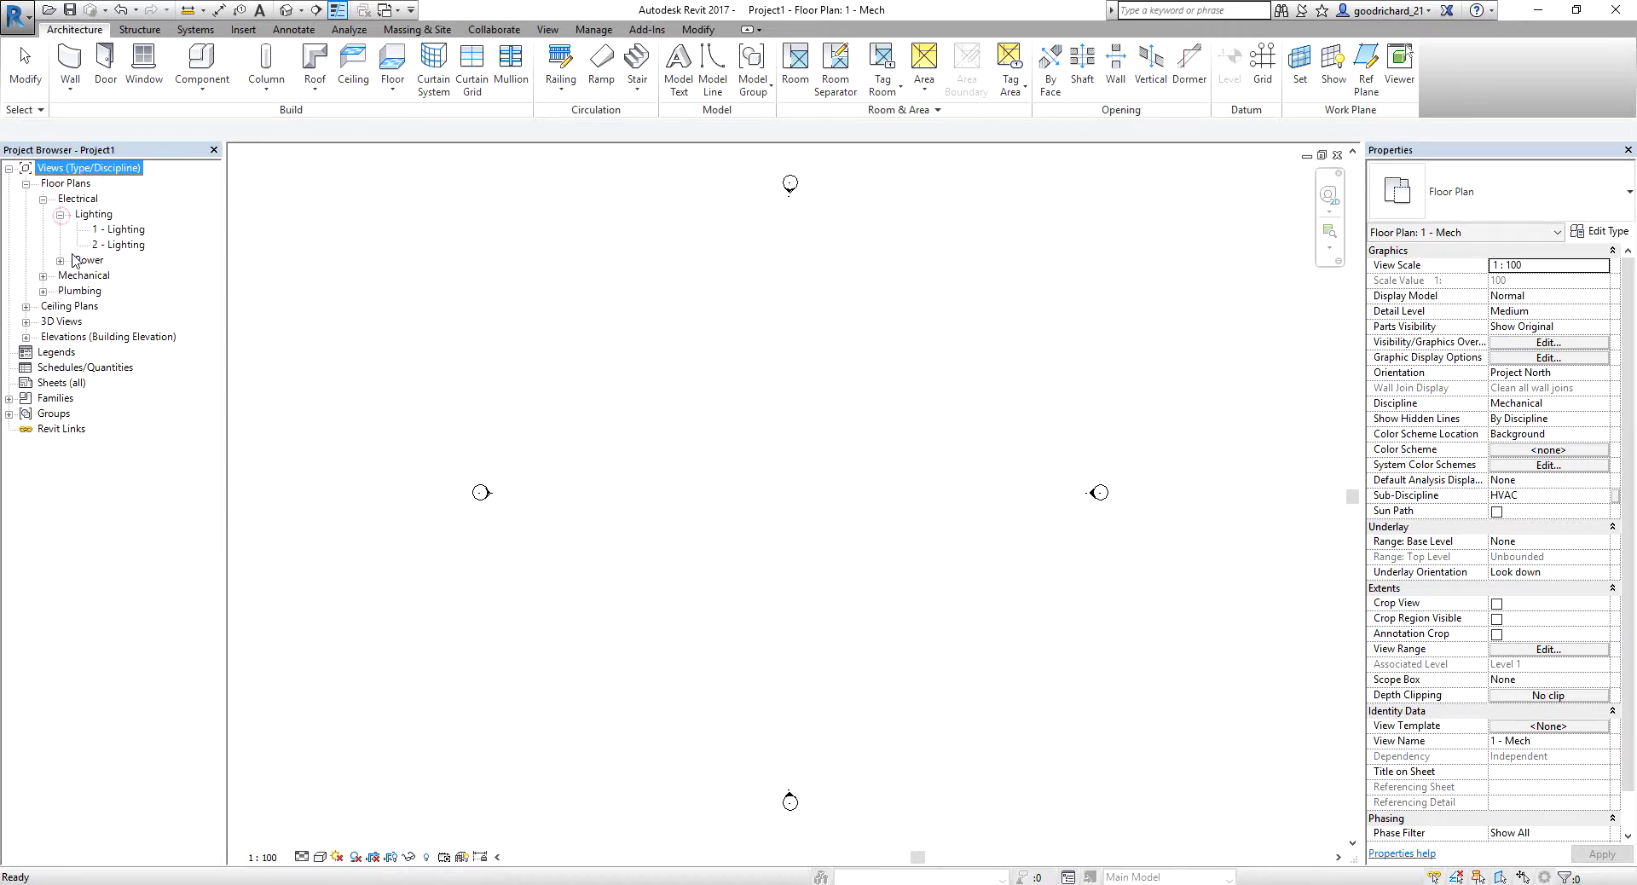
click(60, 260)
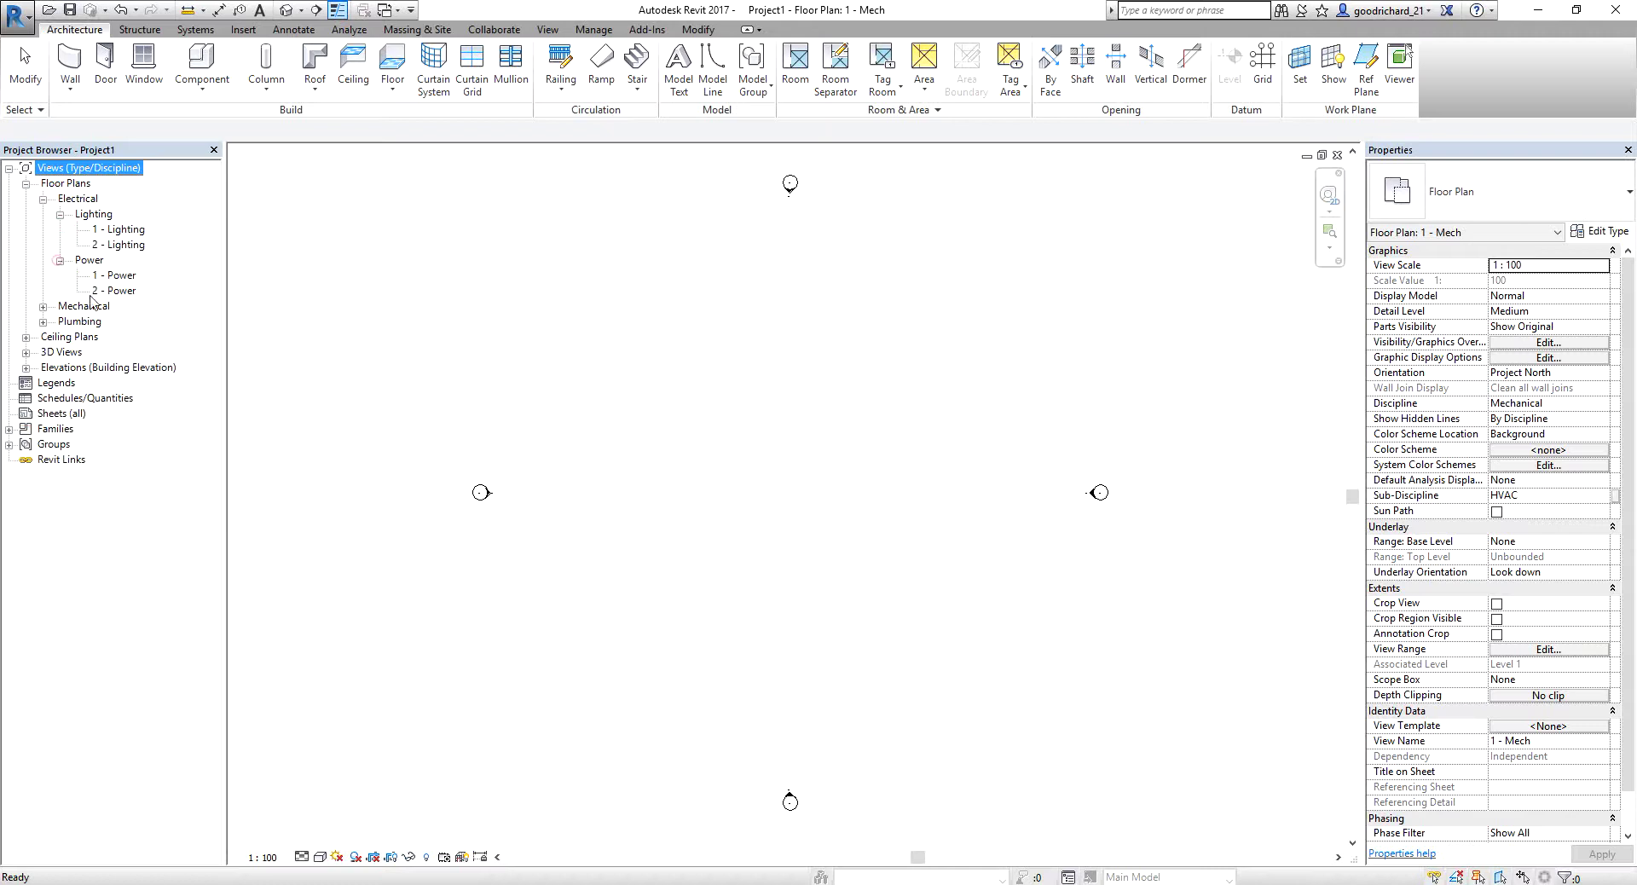
click(43, 306)
click(60, 322)
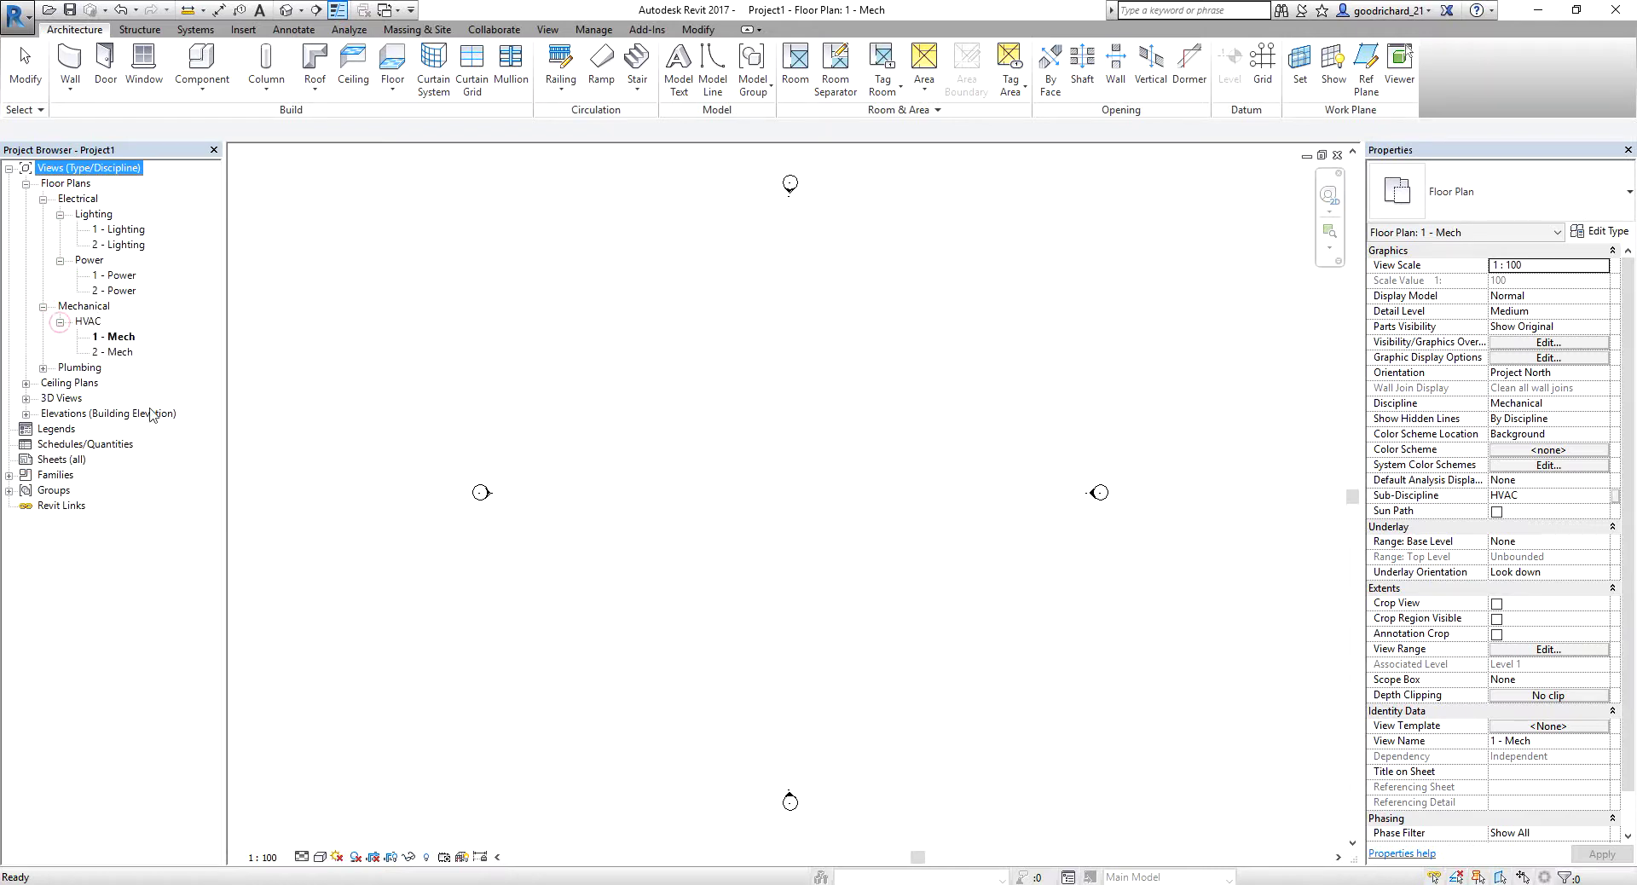
click(65, 185)
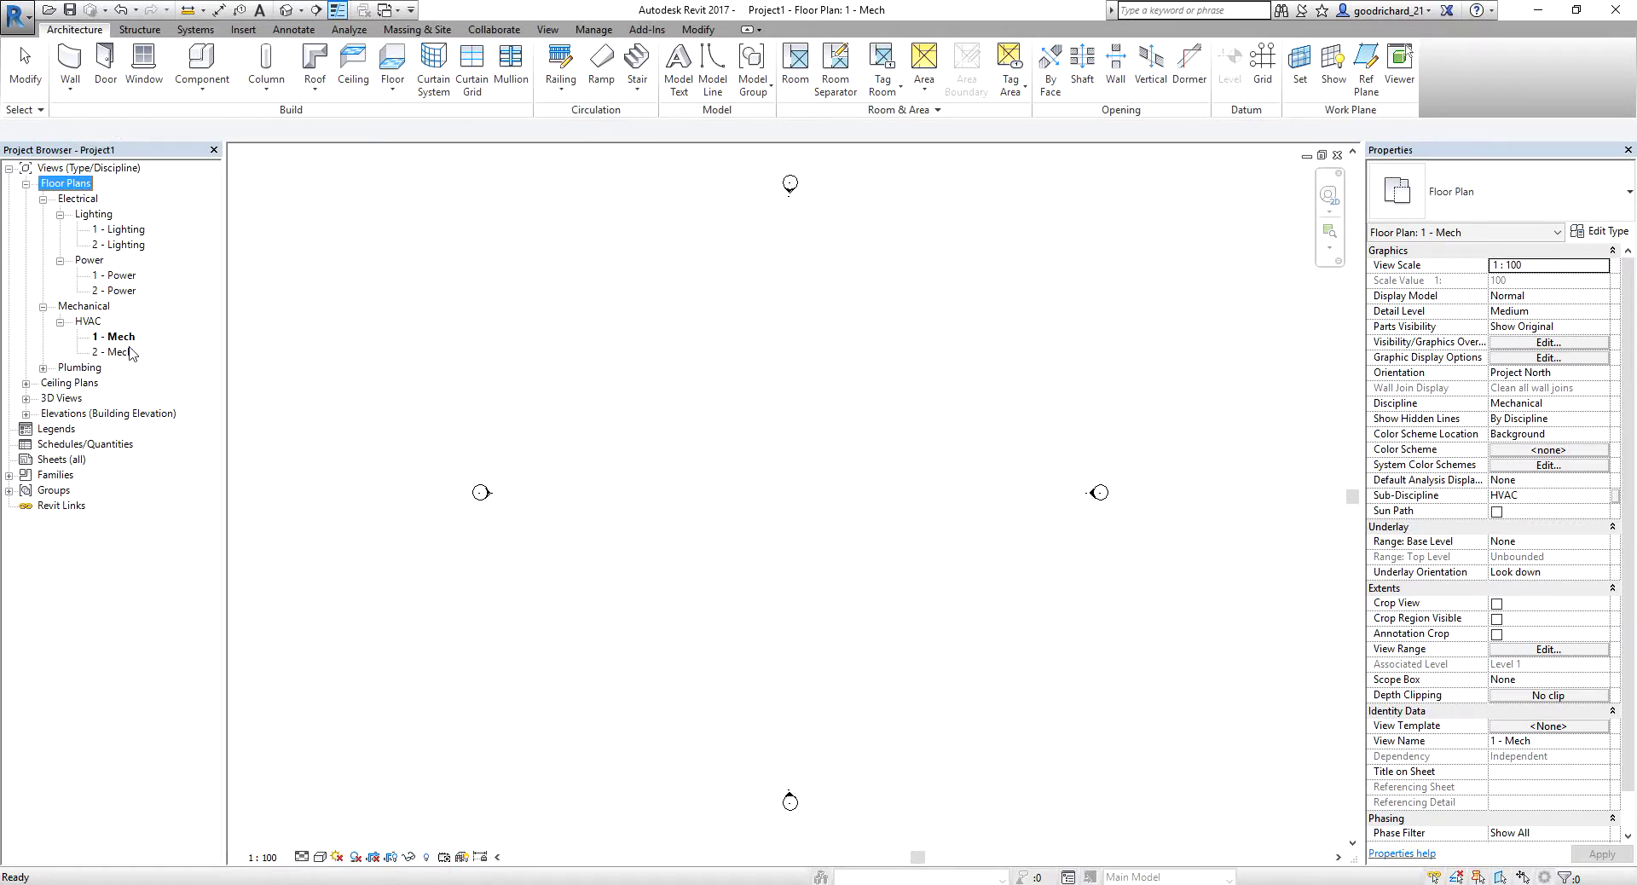
click(44, 369)
click(59, 383)
Step: Review the grouping and sorting rules of the Type/Discipline scheme against the expanded browser tree, then close them without saving
right_click(109, 170)
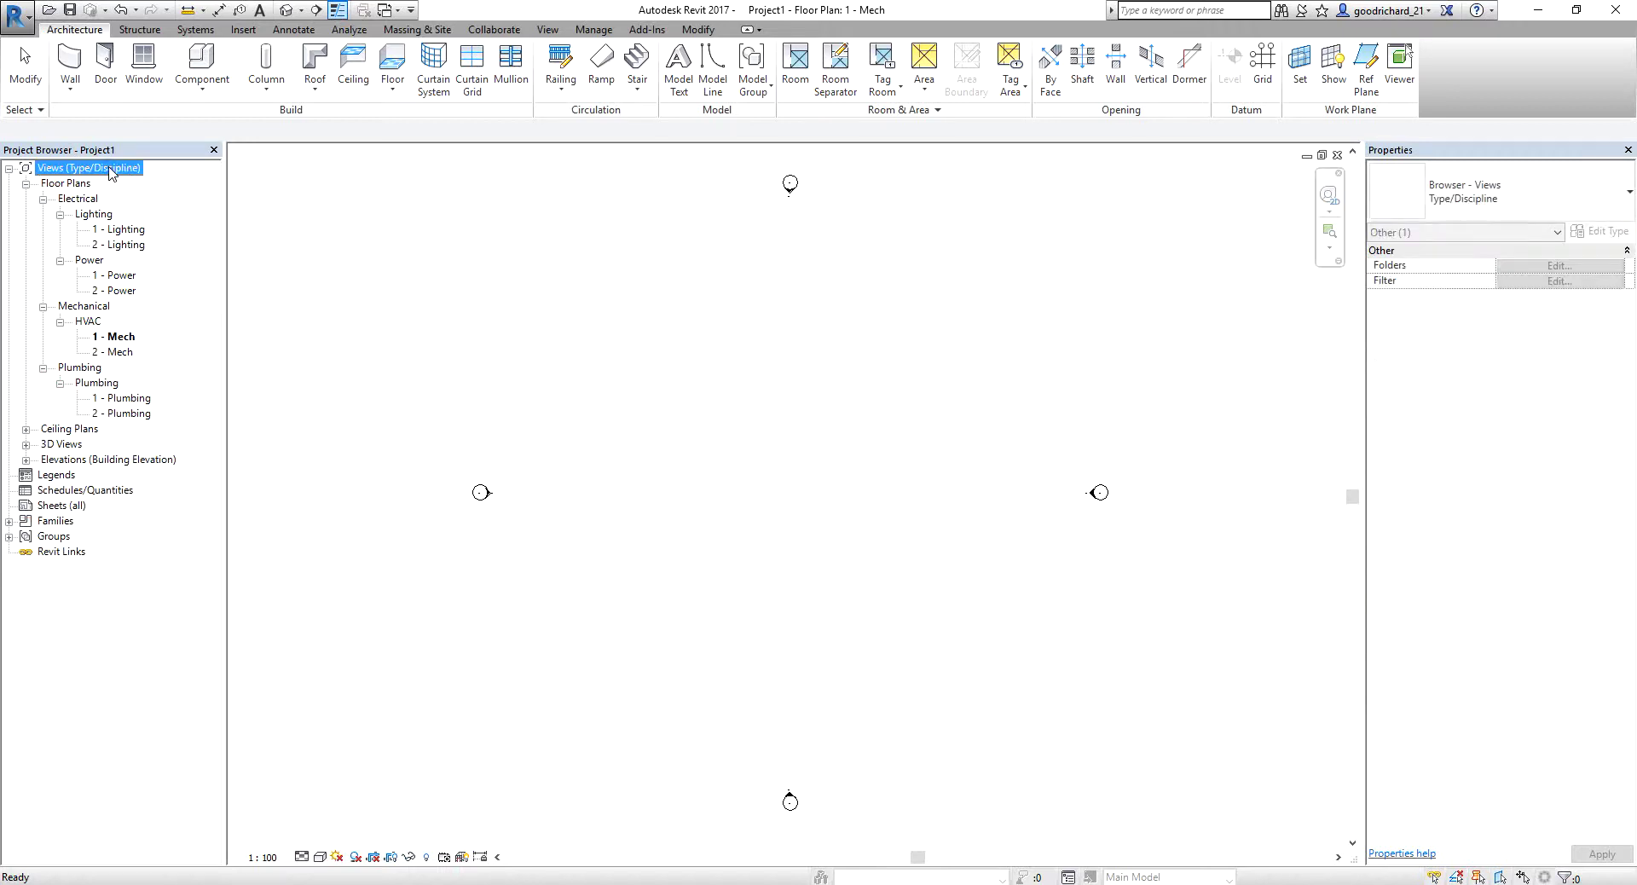
click(173, 180)
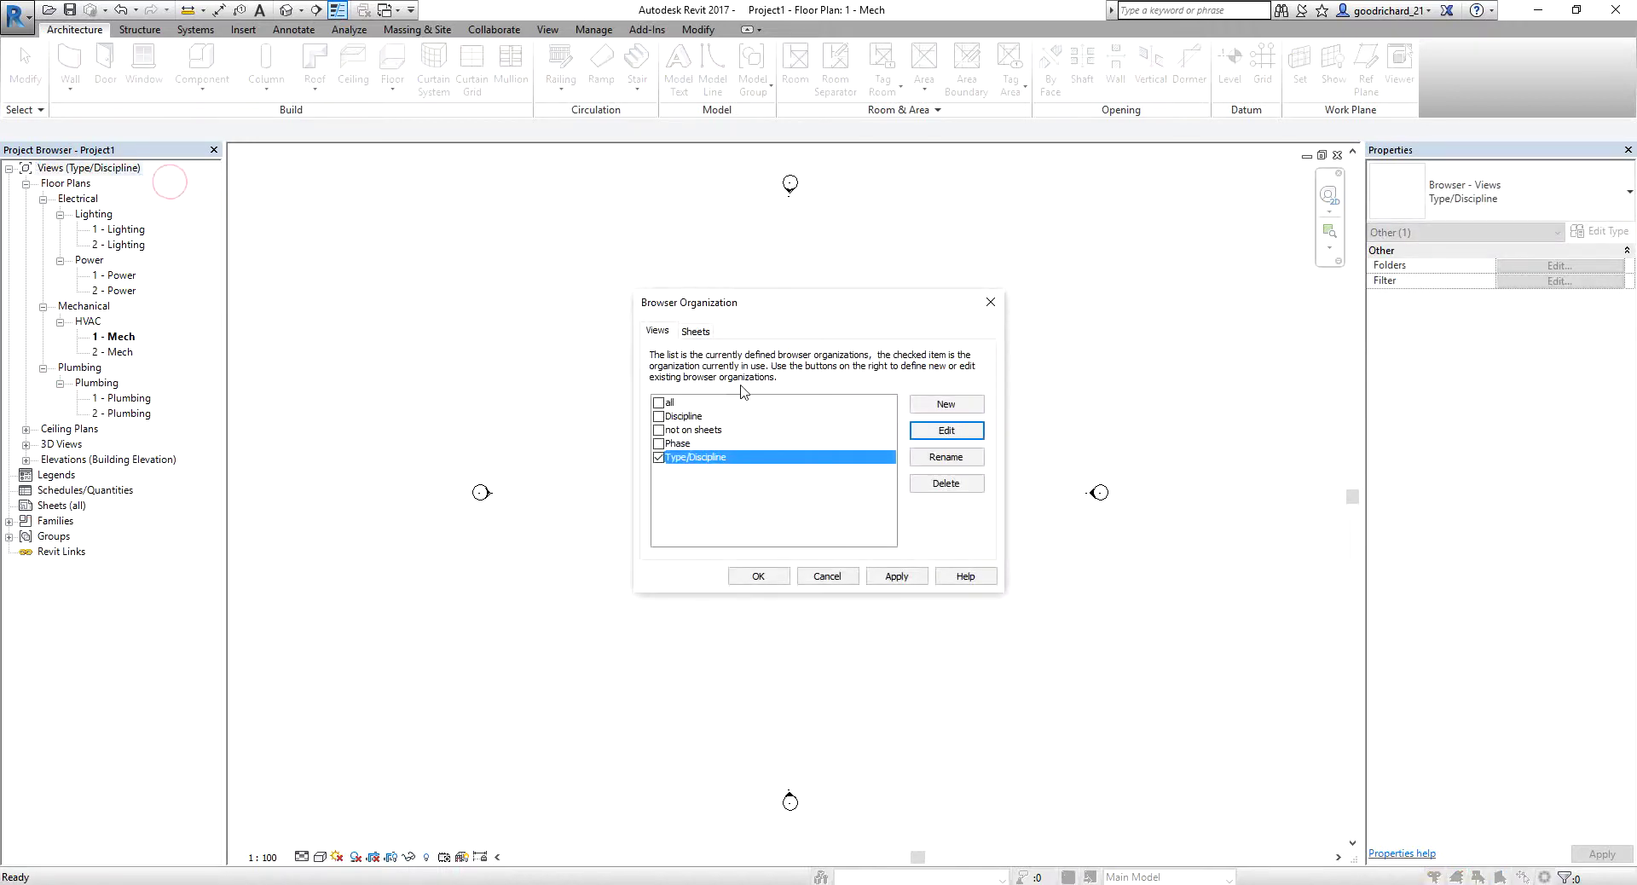
click(955, 432)
click(740, 247)
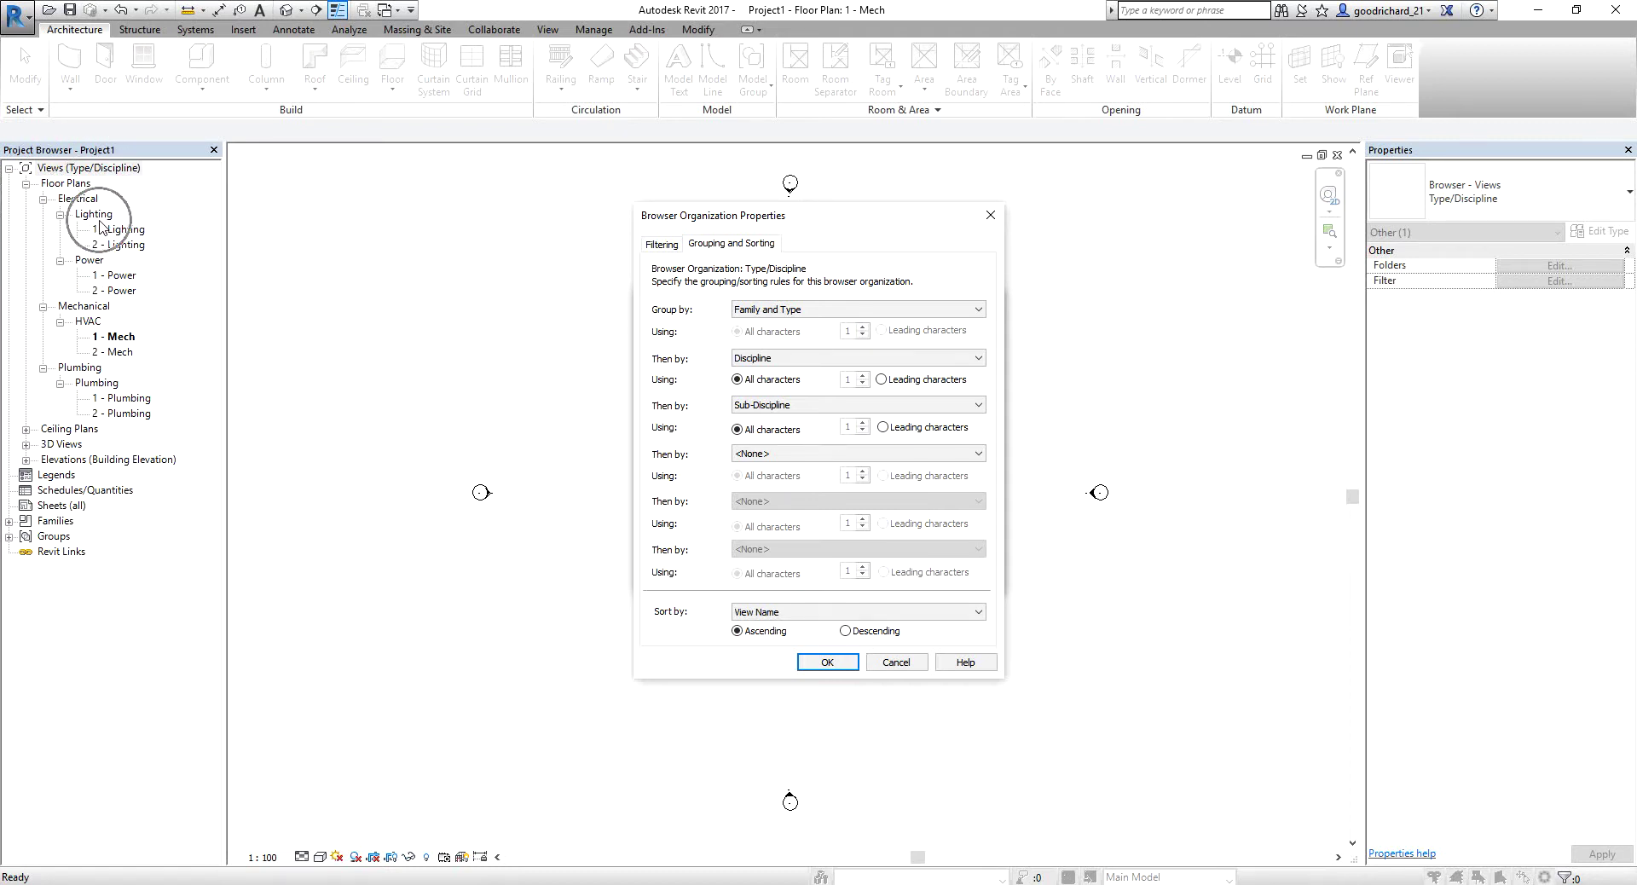
click(899, 670)
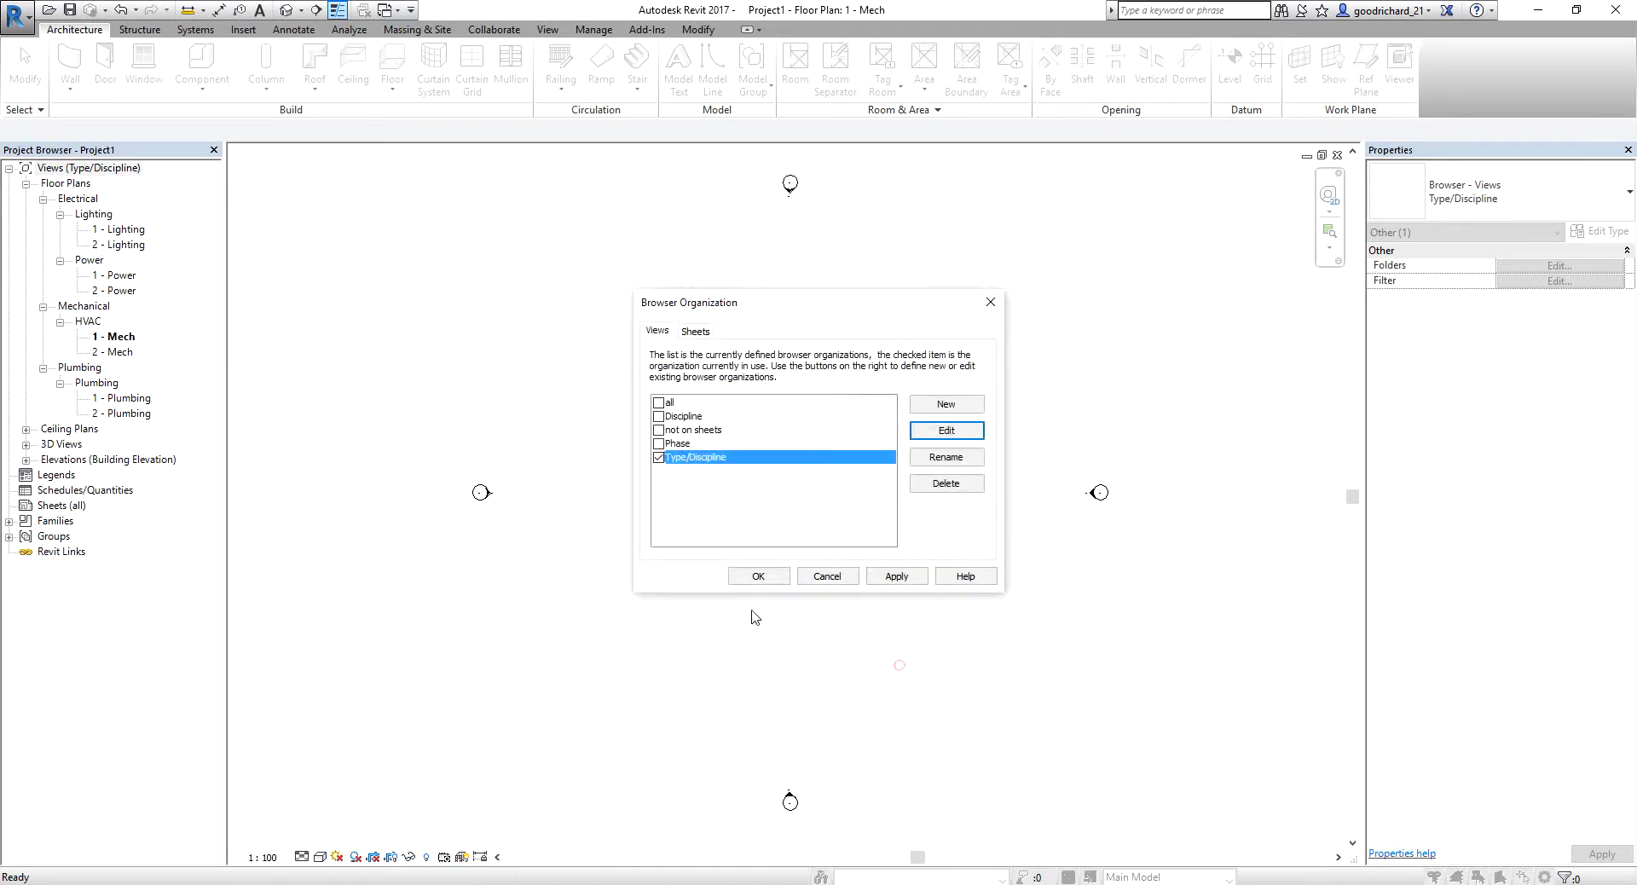
Step: Close the browser organization settings and open Project Information, enlarging and moving its window to show all parameters
click(834, 578)
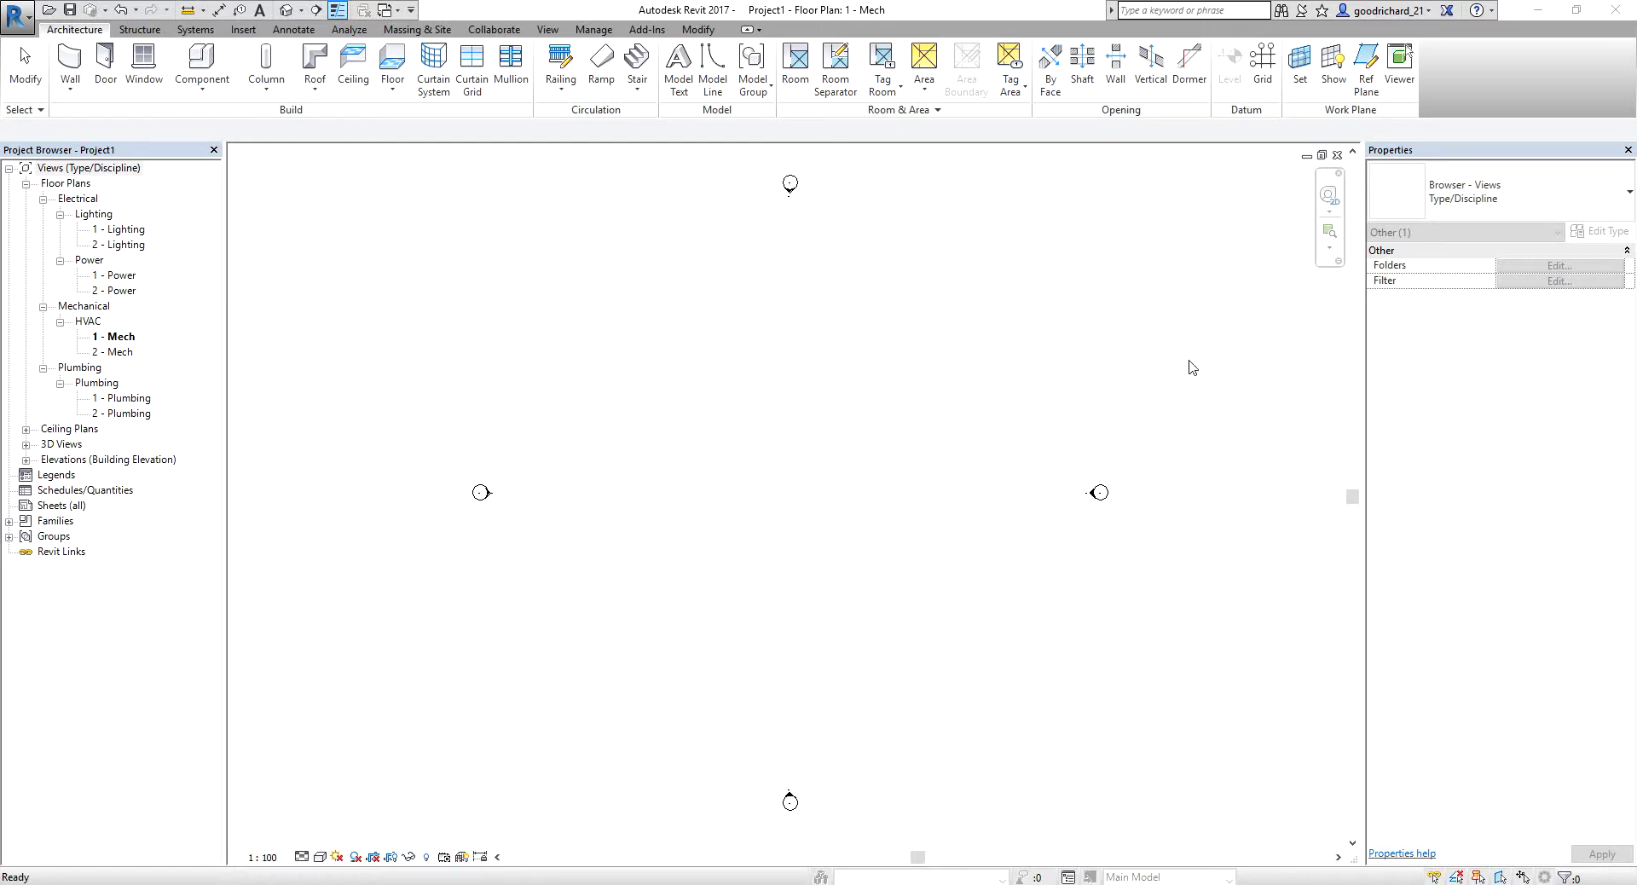
click(595, 29)
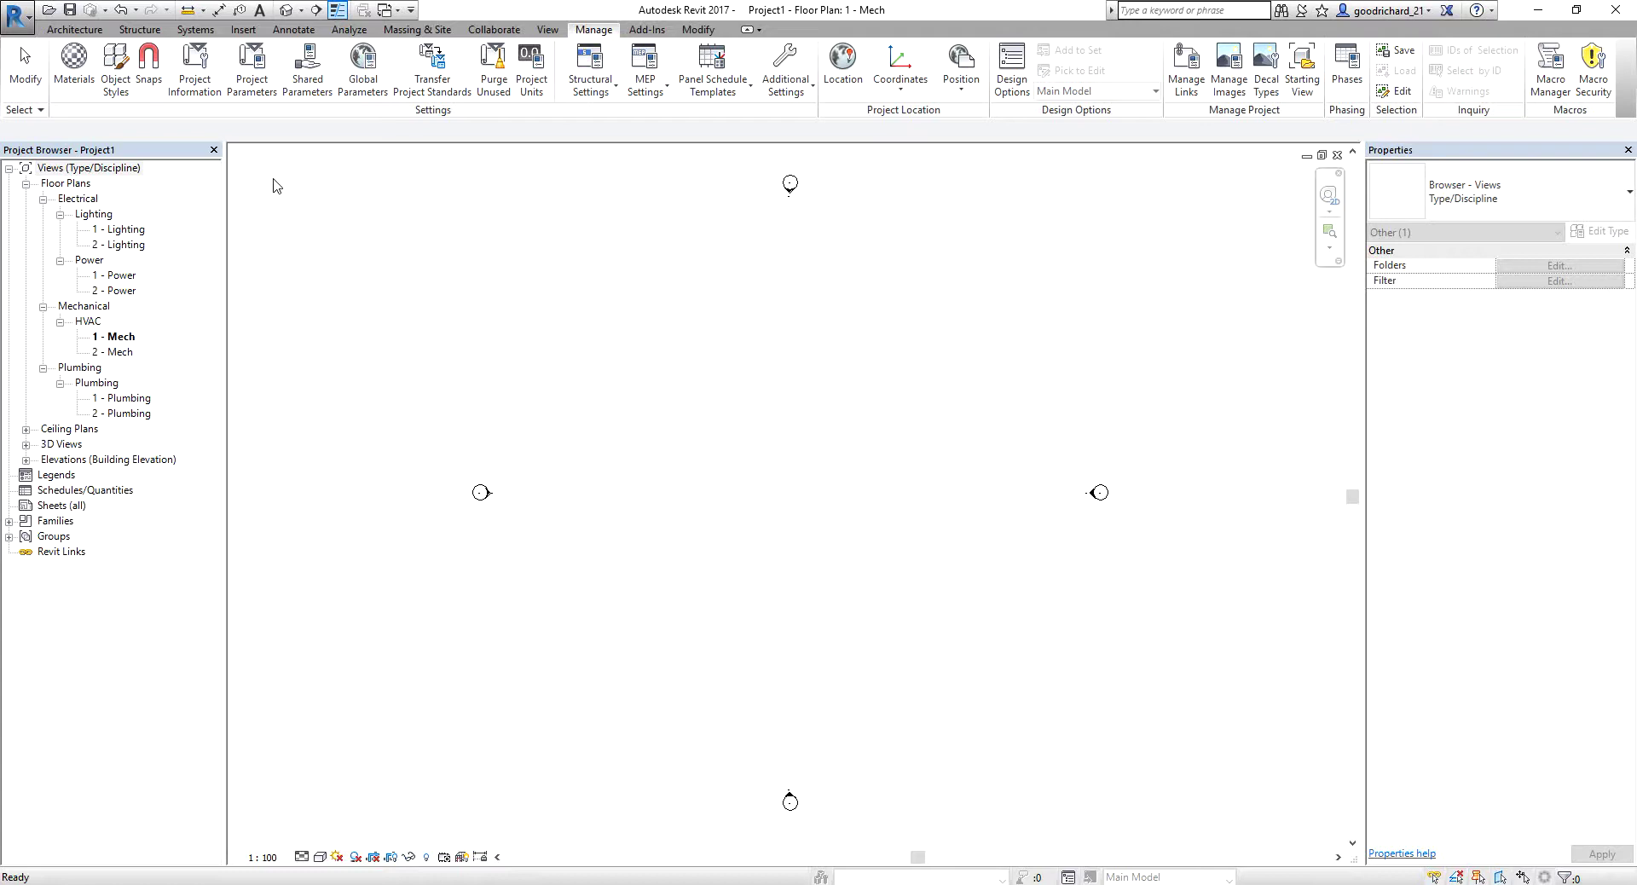
click(196, 76)
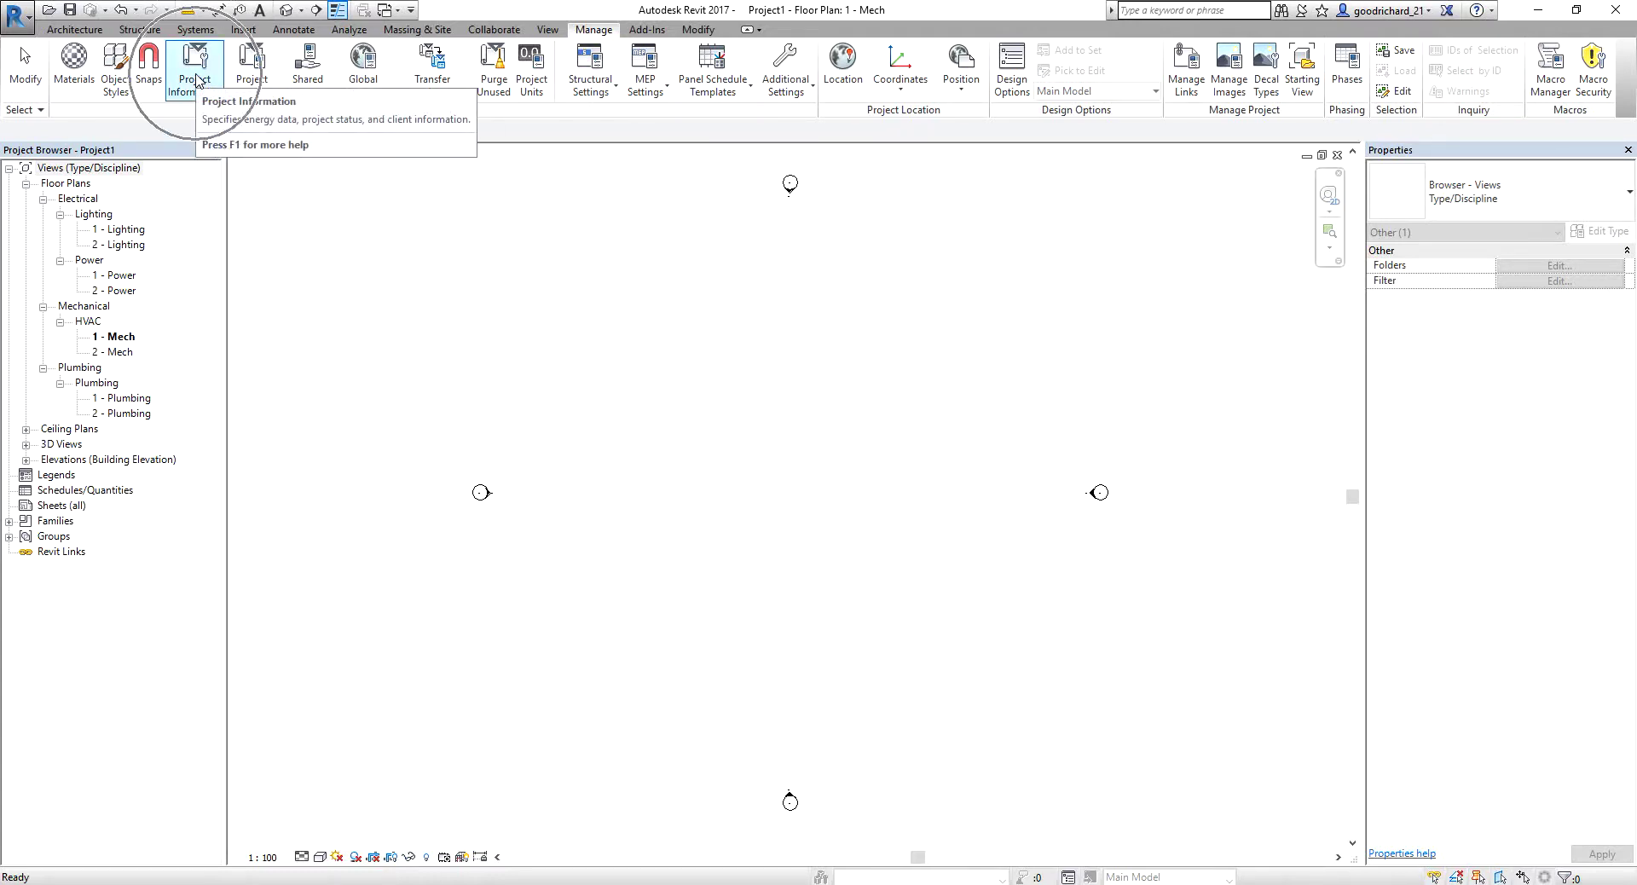
click(196, 77)
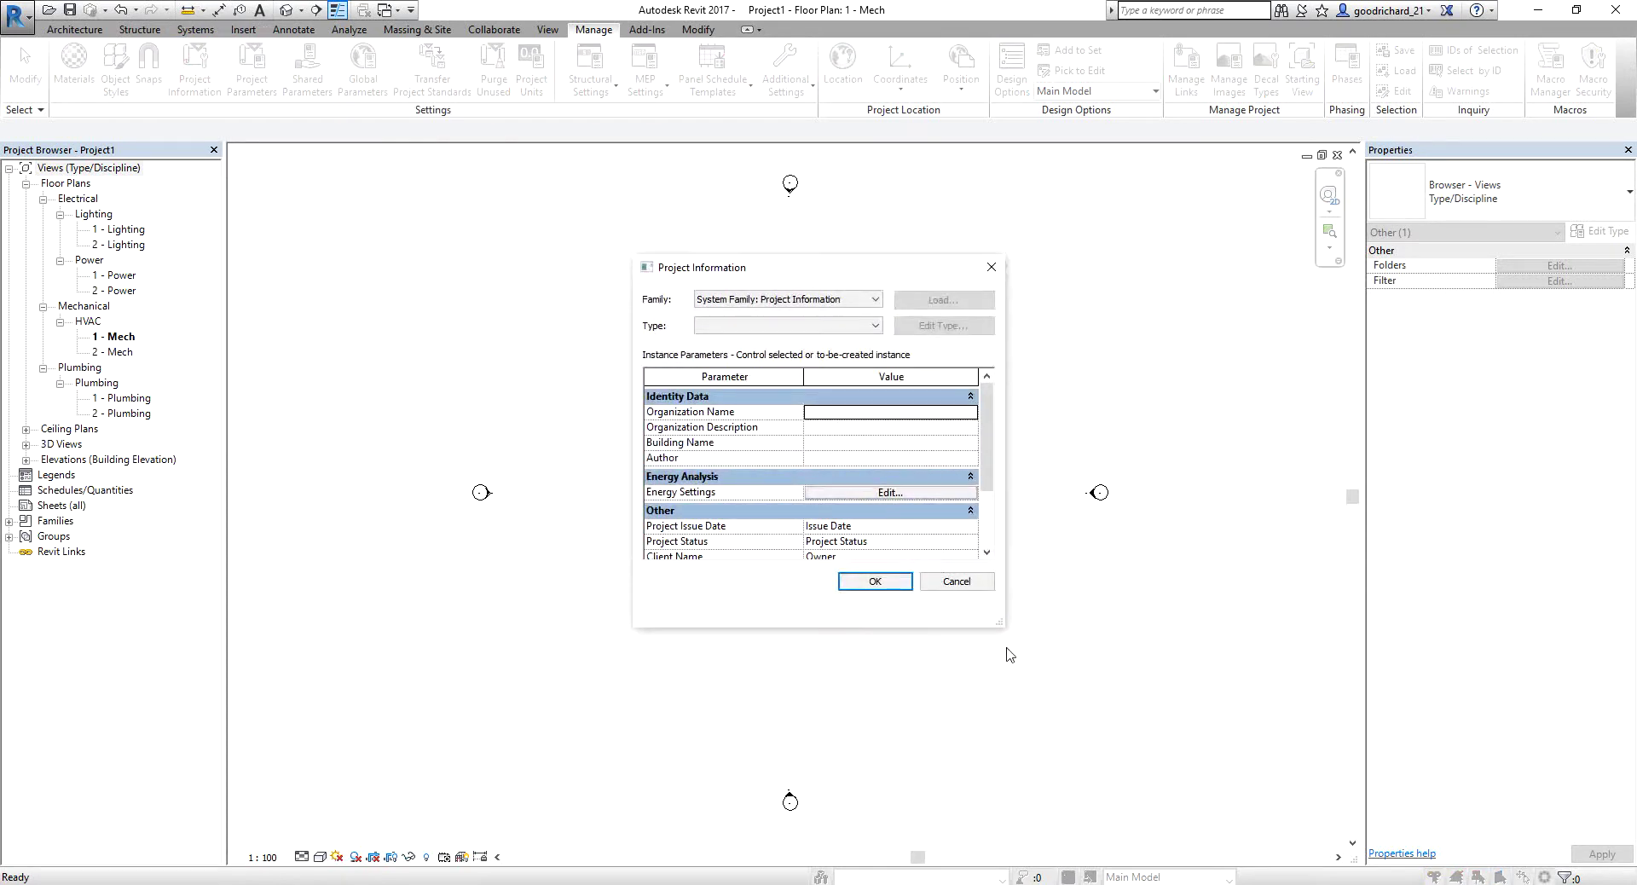
drag(1001, 625, 1034, 762)
drag(899, 279, 833, 176)
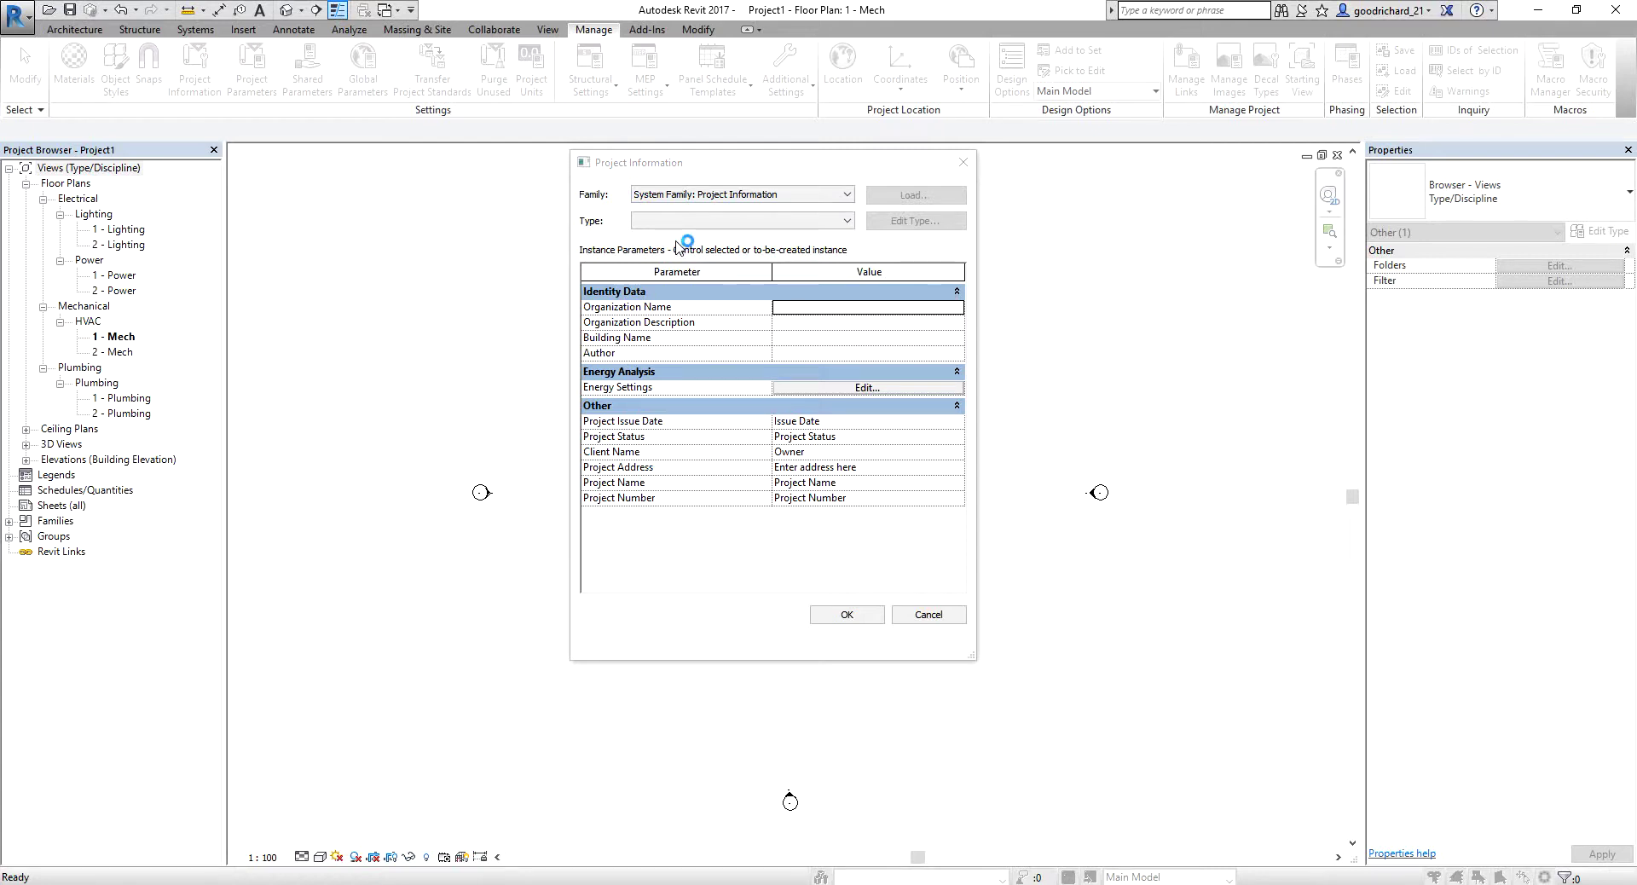
Step: Enter the full postal address as multi-line text for the Project Address and confirm it
click(883, 475)
click(883, 476)
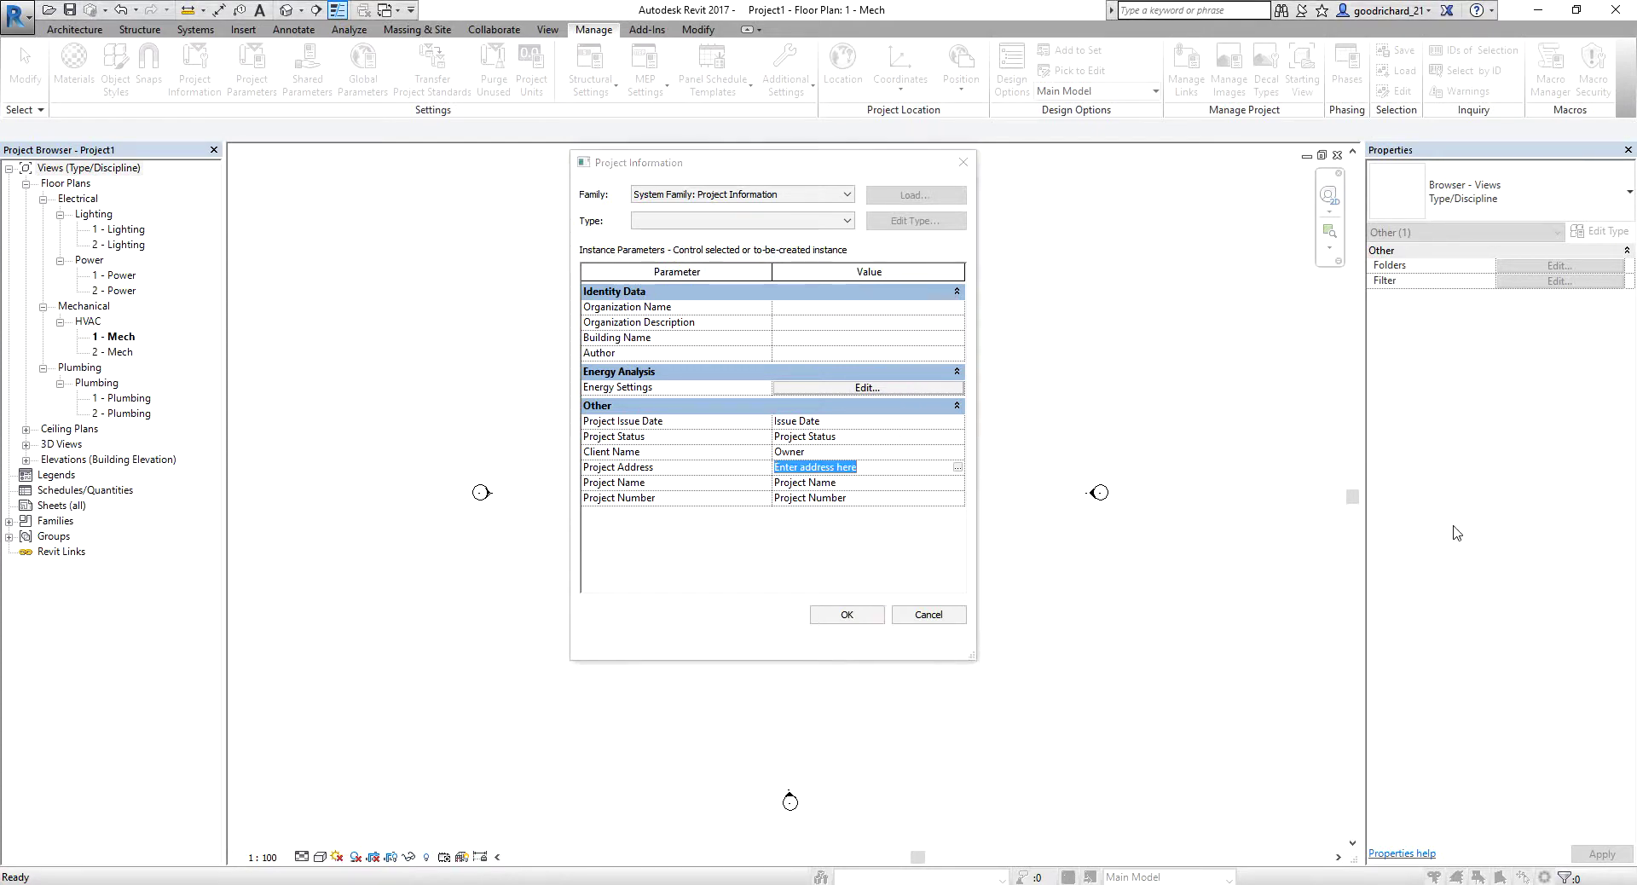
click(881, 467)
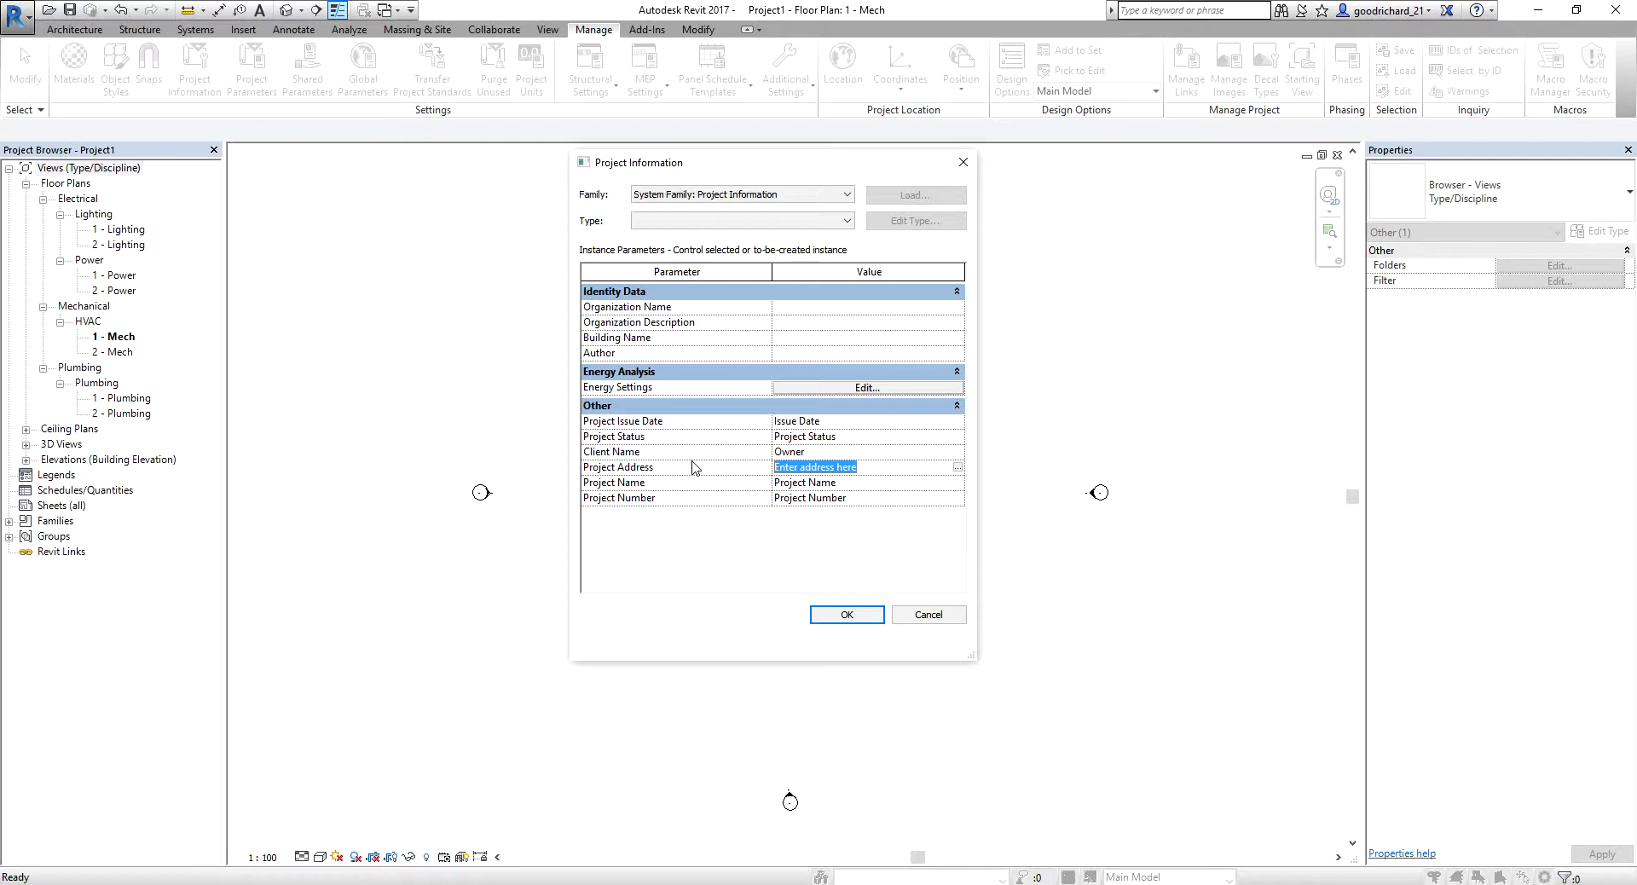
click(958, 467)
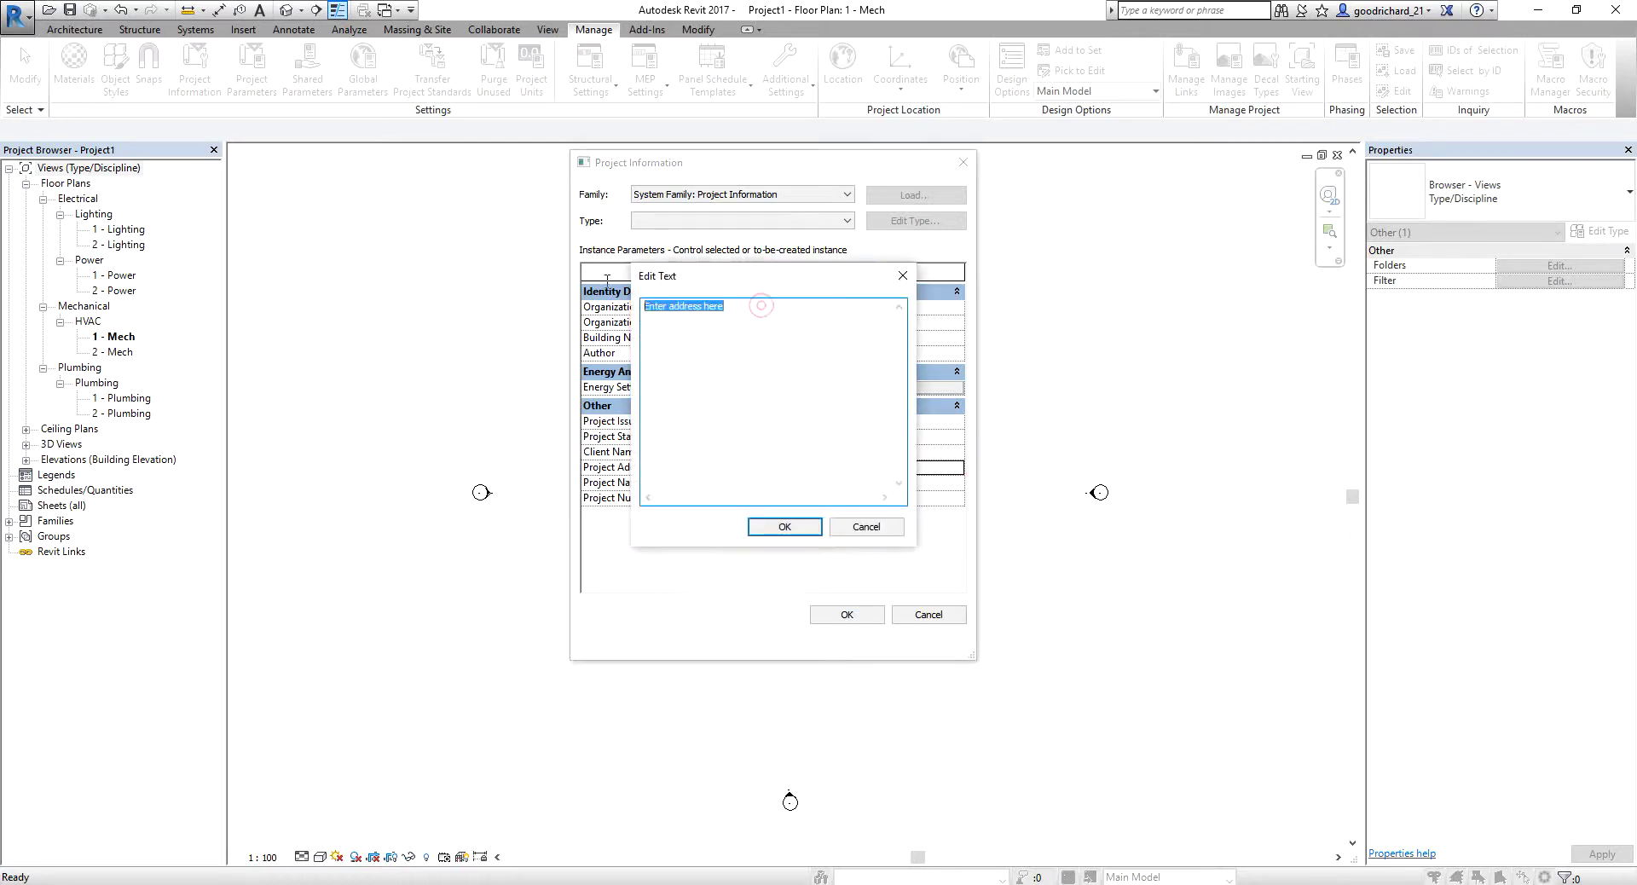
text(111)
text( M)
text(cInni)
text(s Parkway)
text(San Rafa)
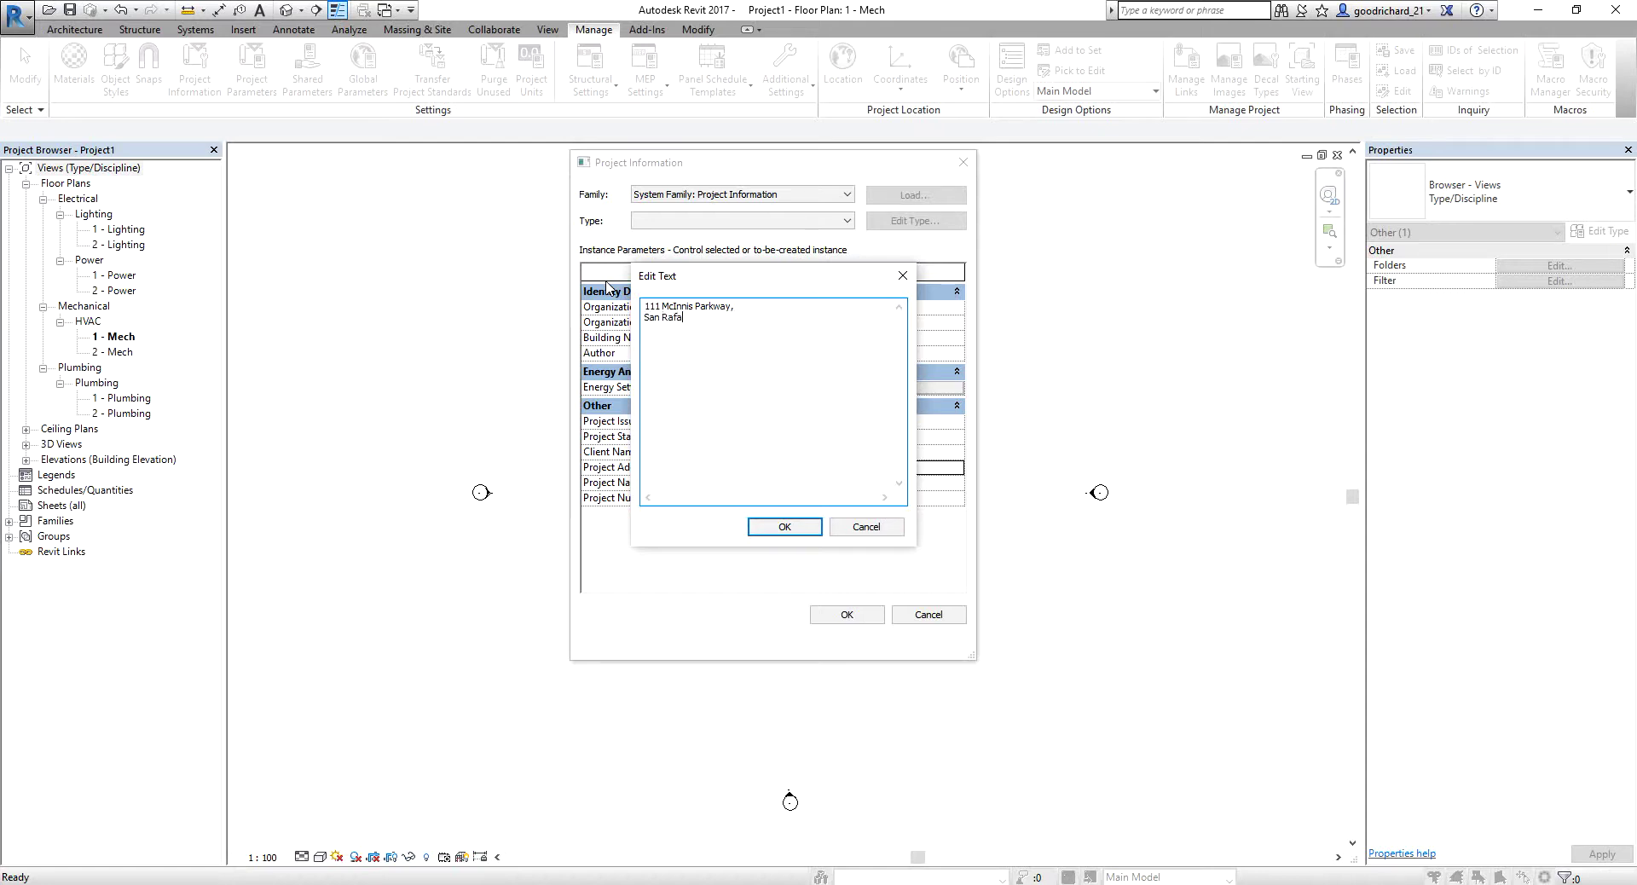
text(el, CA 94903)
key(Return)
text(USA)
click(801, 527)
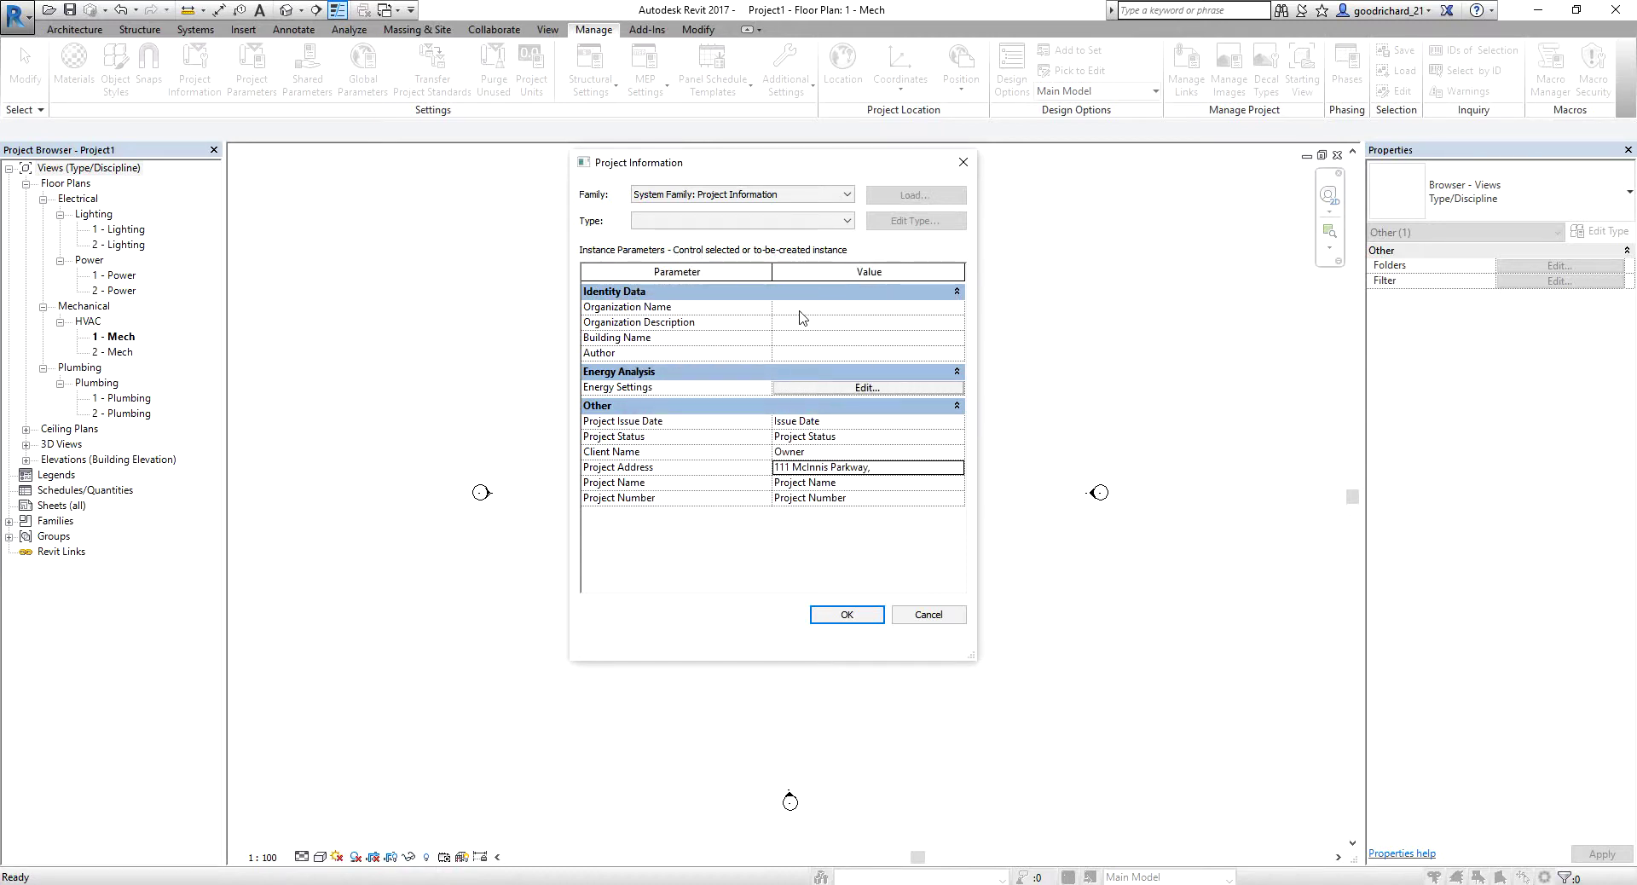
Step: Set the Project Issue Date to June 10, 2016, the Project Status to WIP and the Client Name to ABC
click(844, 422)
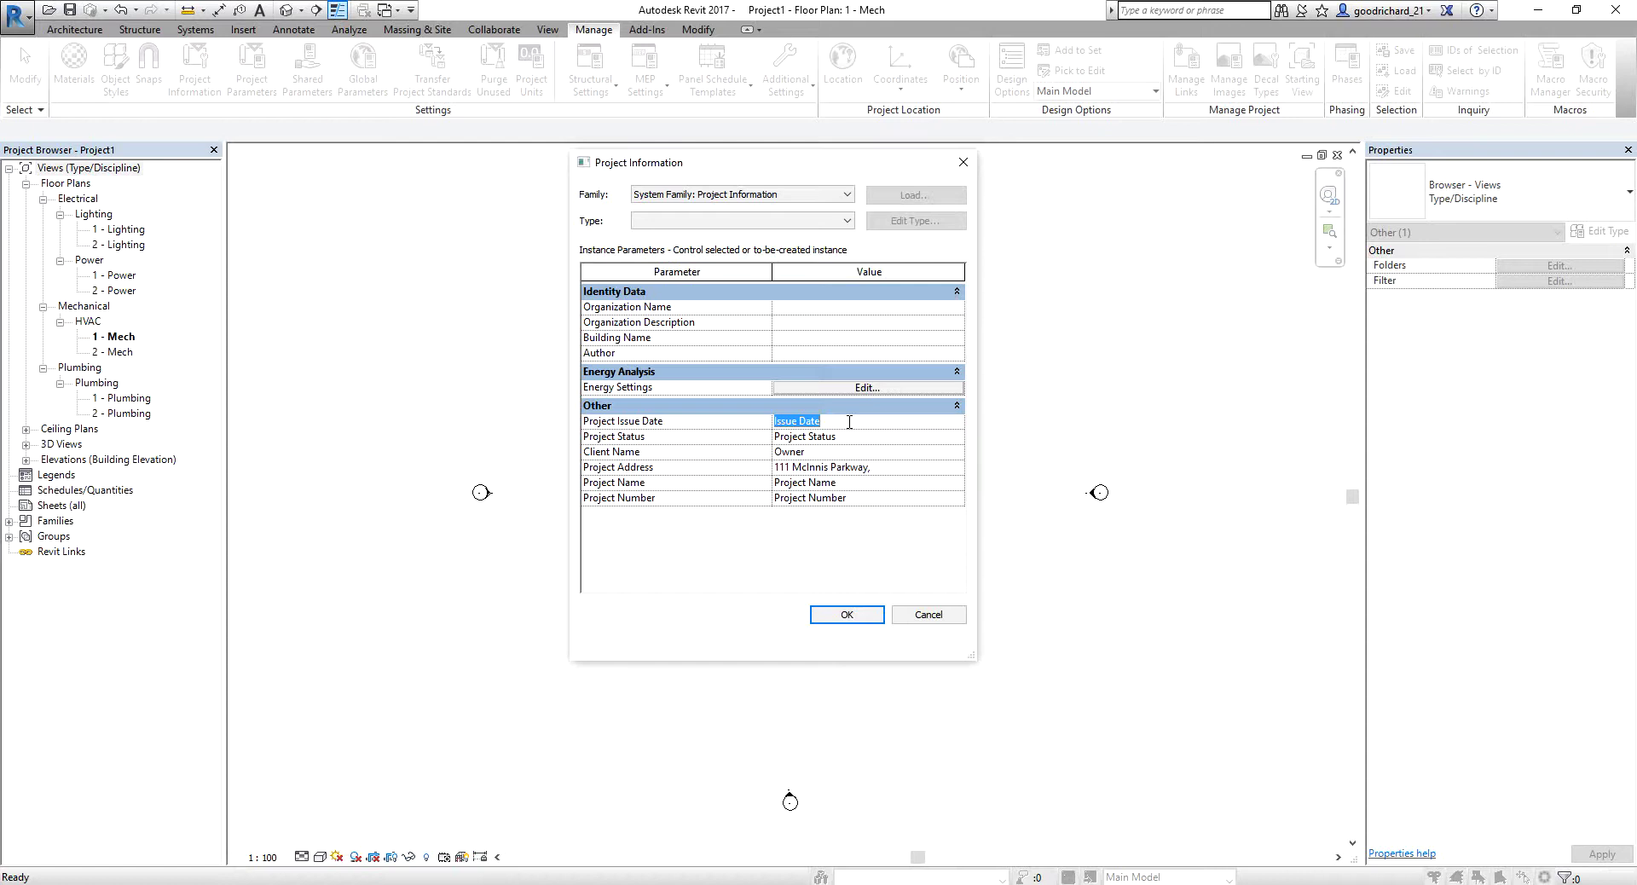
text(June 10, 2016)
key(Tab)
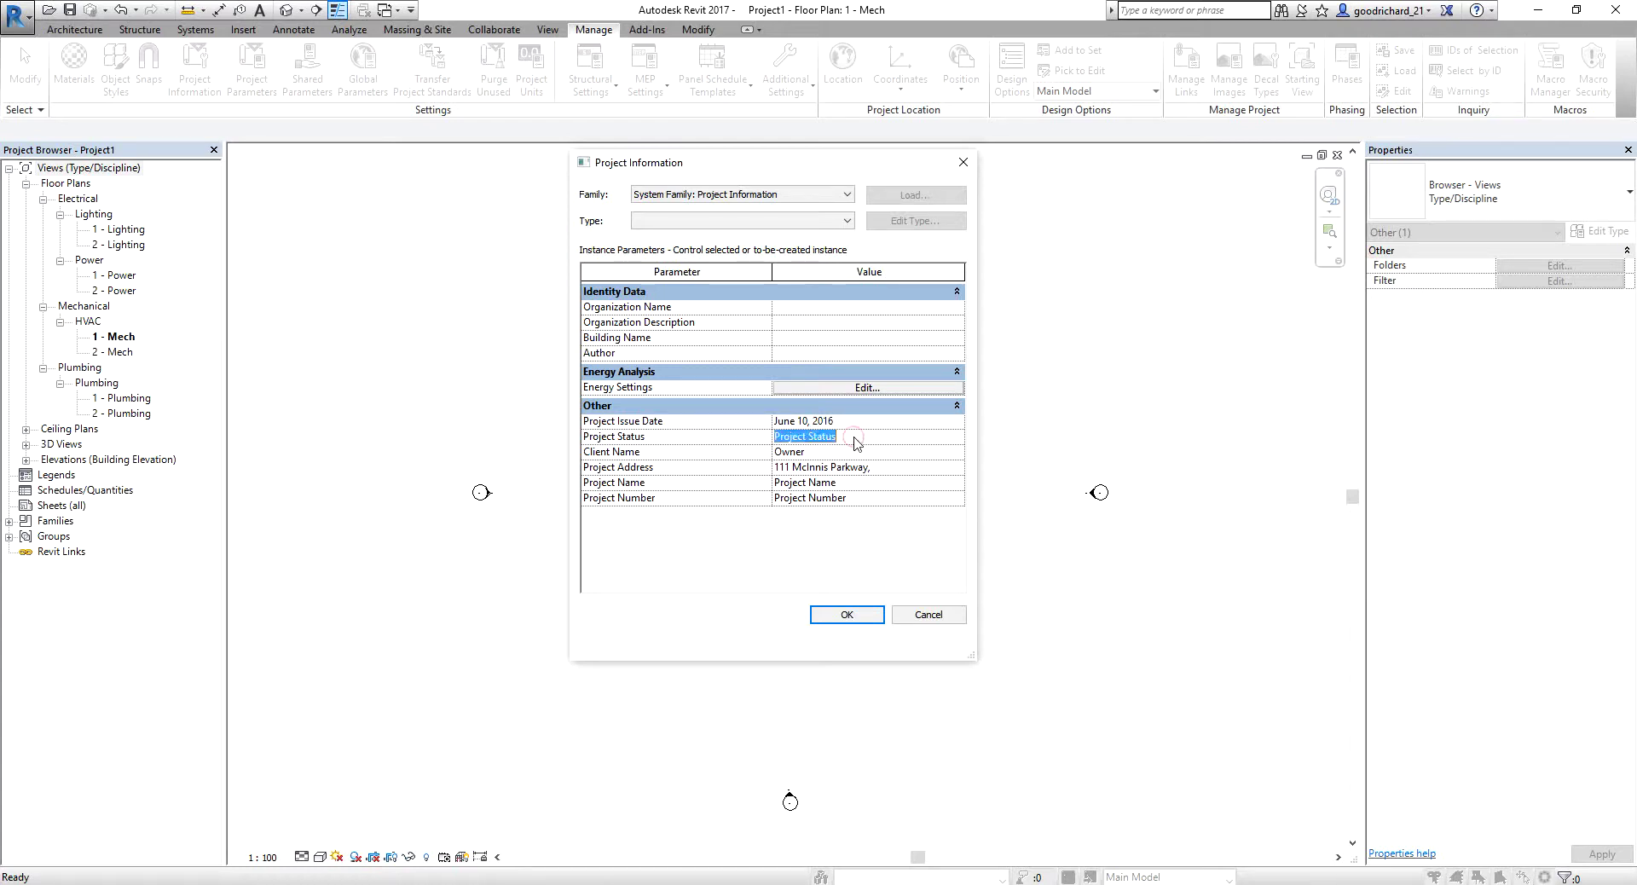
text(WIP)
key(Tab)
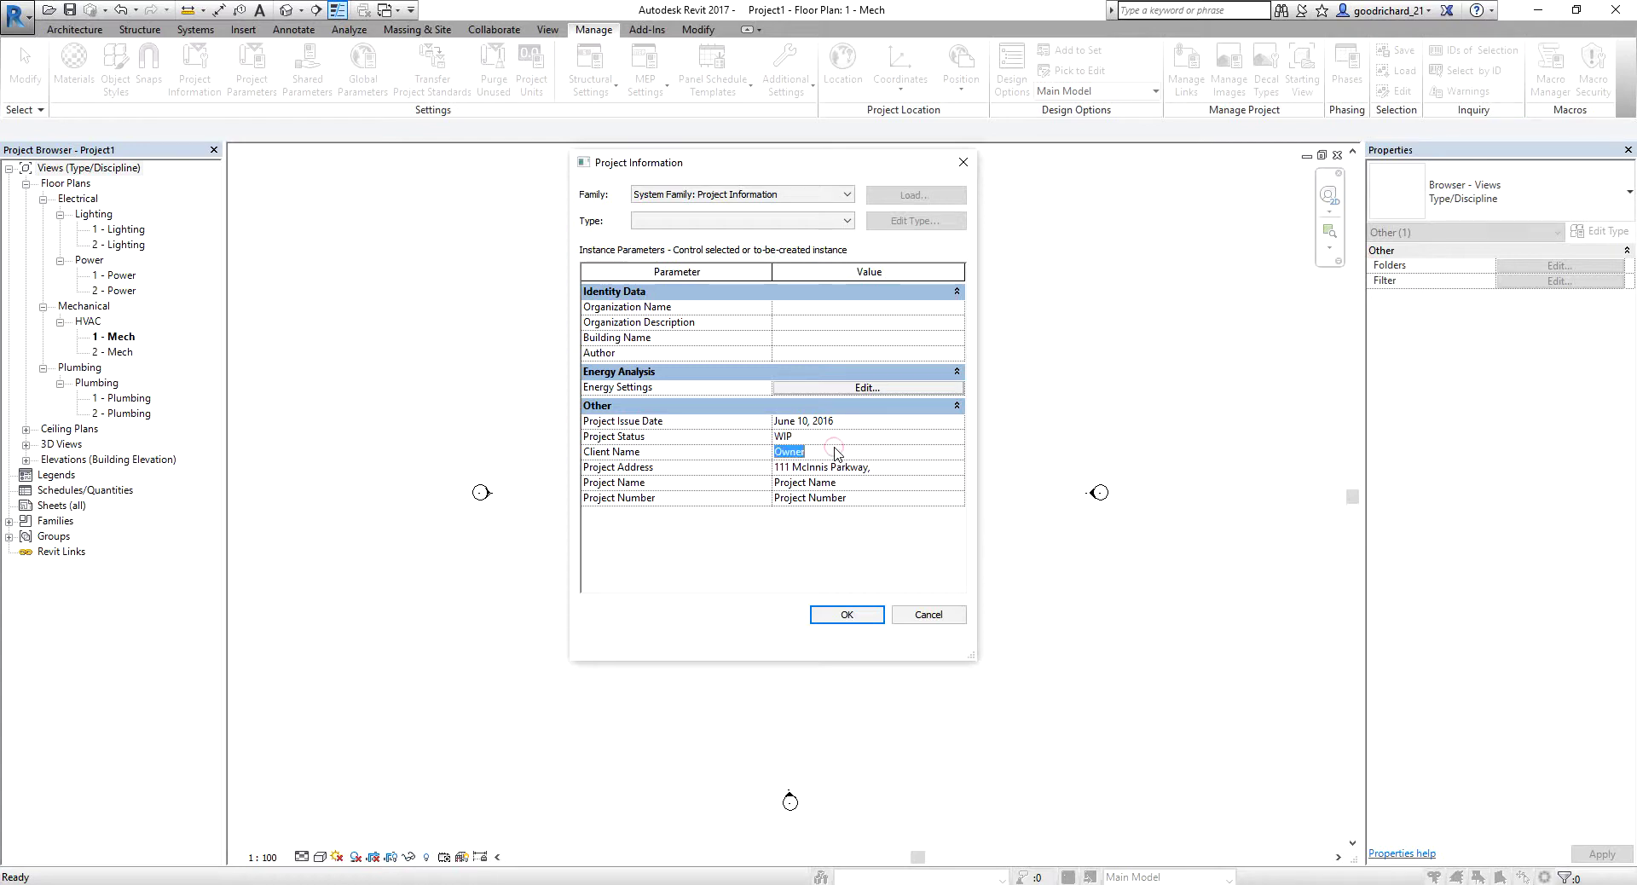
text(ABC)
Step: Set the Project Name to P1234_ABC and the Project Number to 0123-0123, and save the project information
click(851, 484)
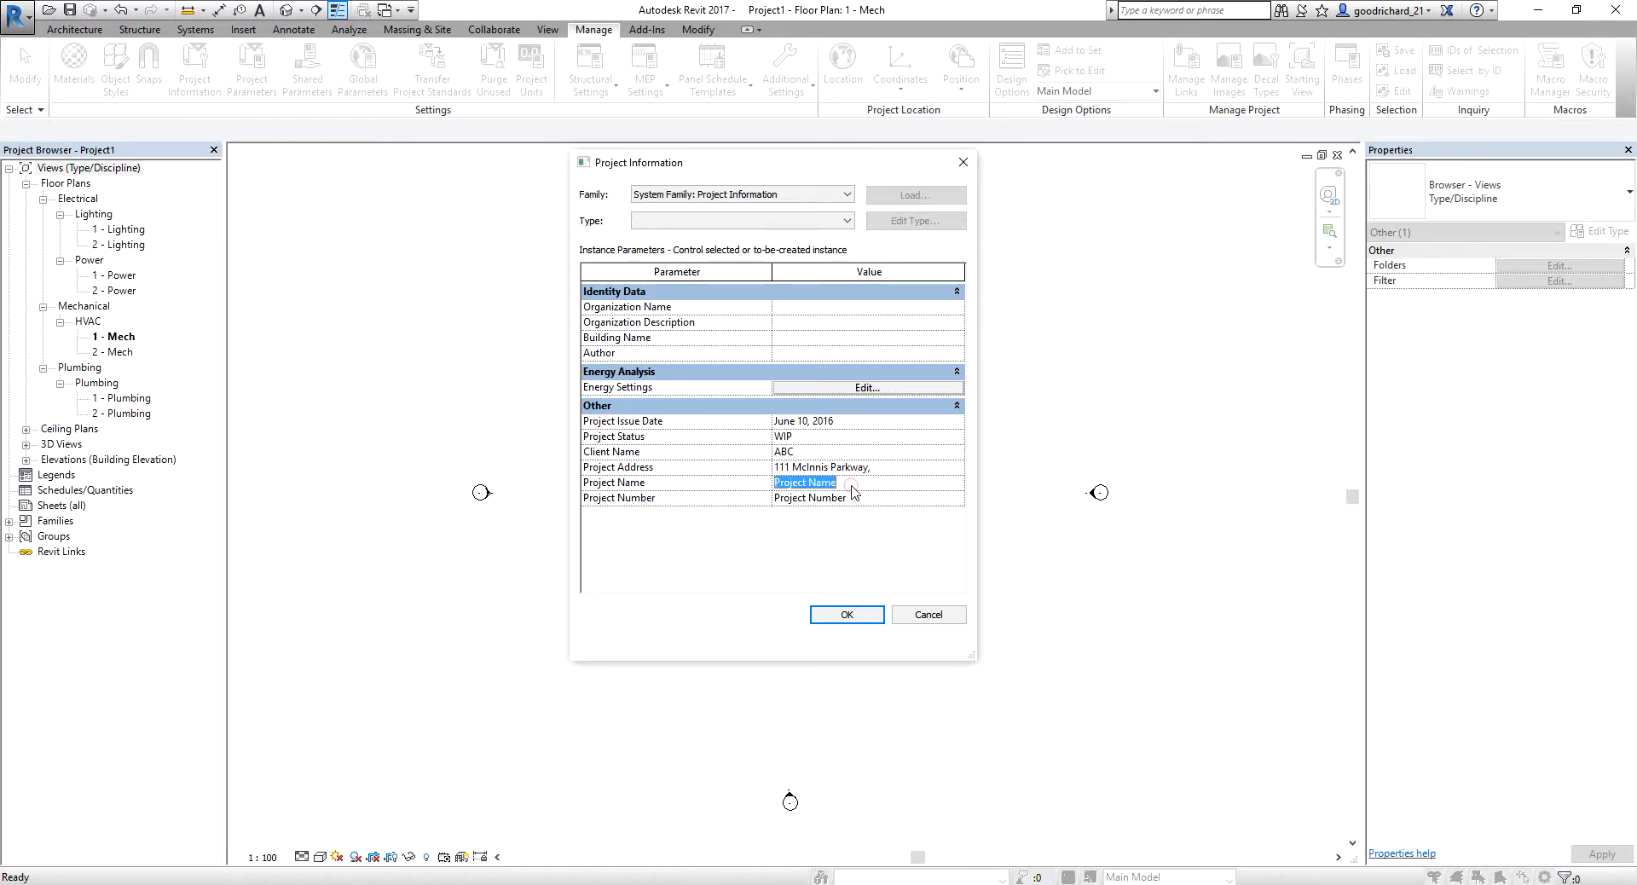
text(P1234)
text(_ABC)
click(863, 501)
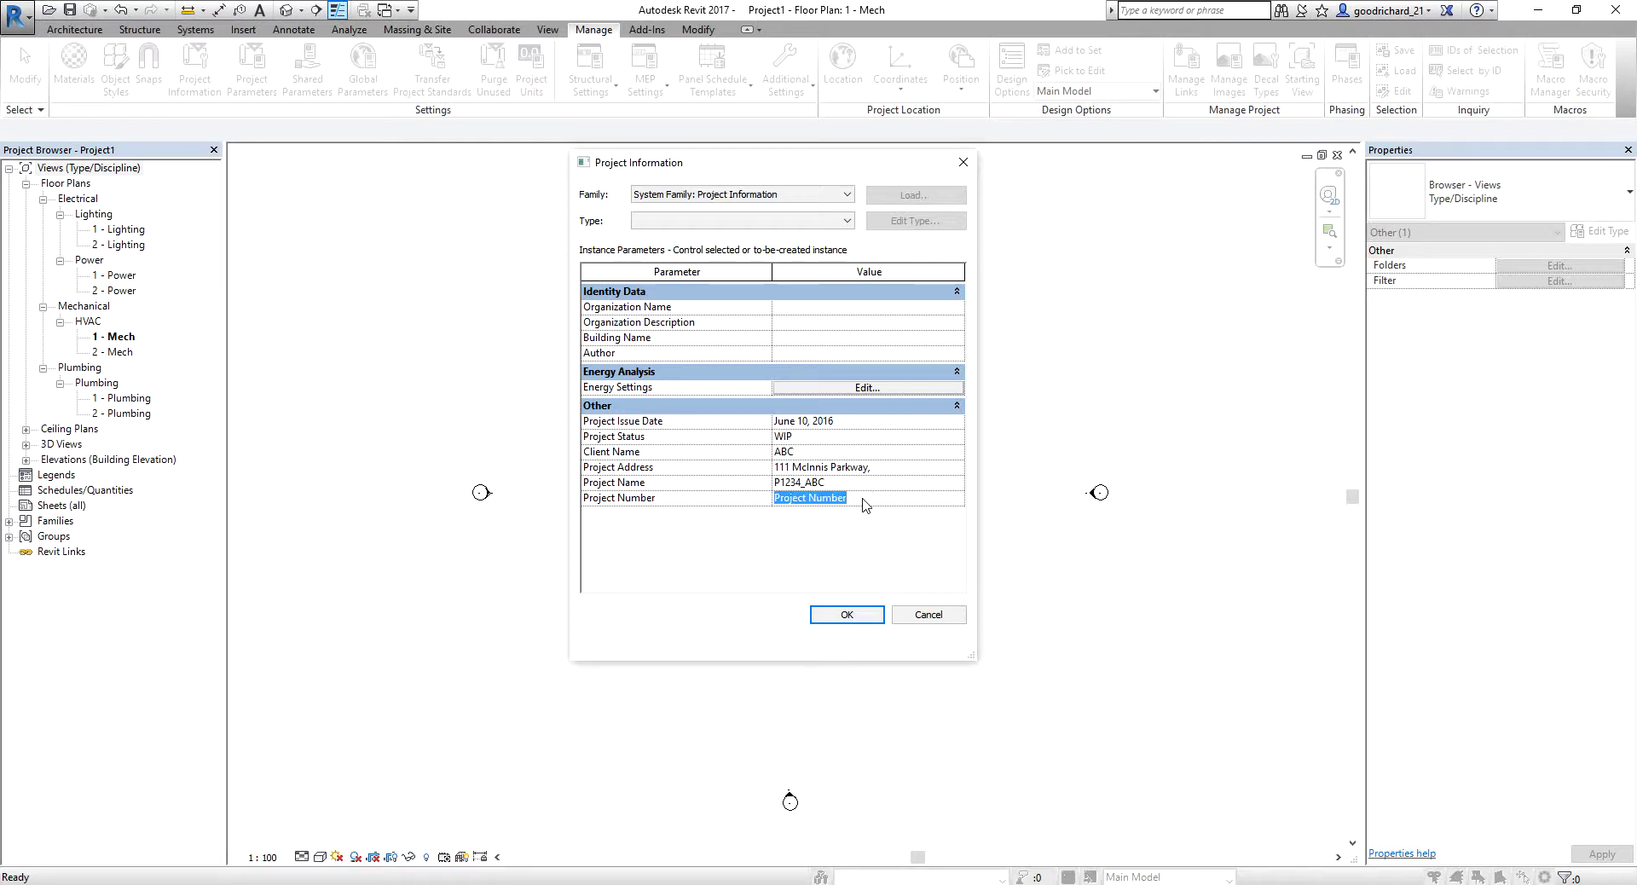
text(0123-0123)
click(854, 619)
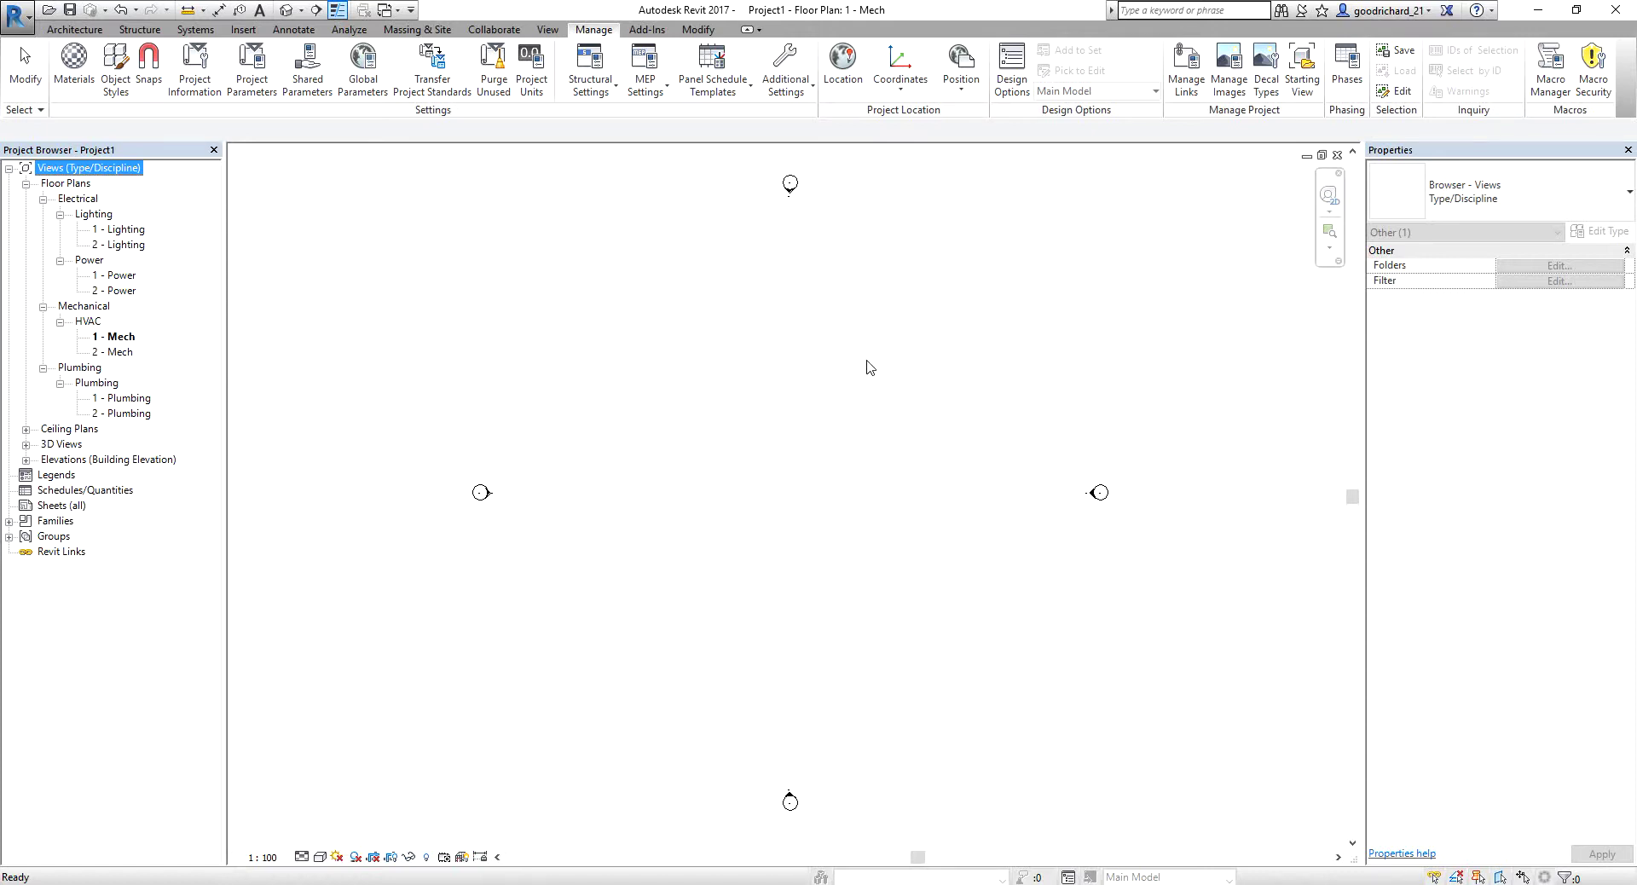
Step: Add a new project parameter and name it View Purpose
click(601, 33)
click(260, 94)
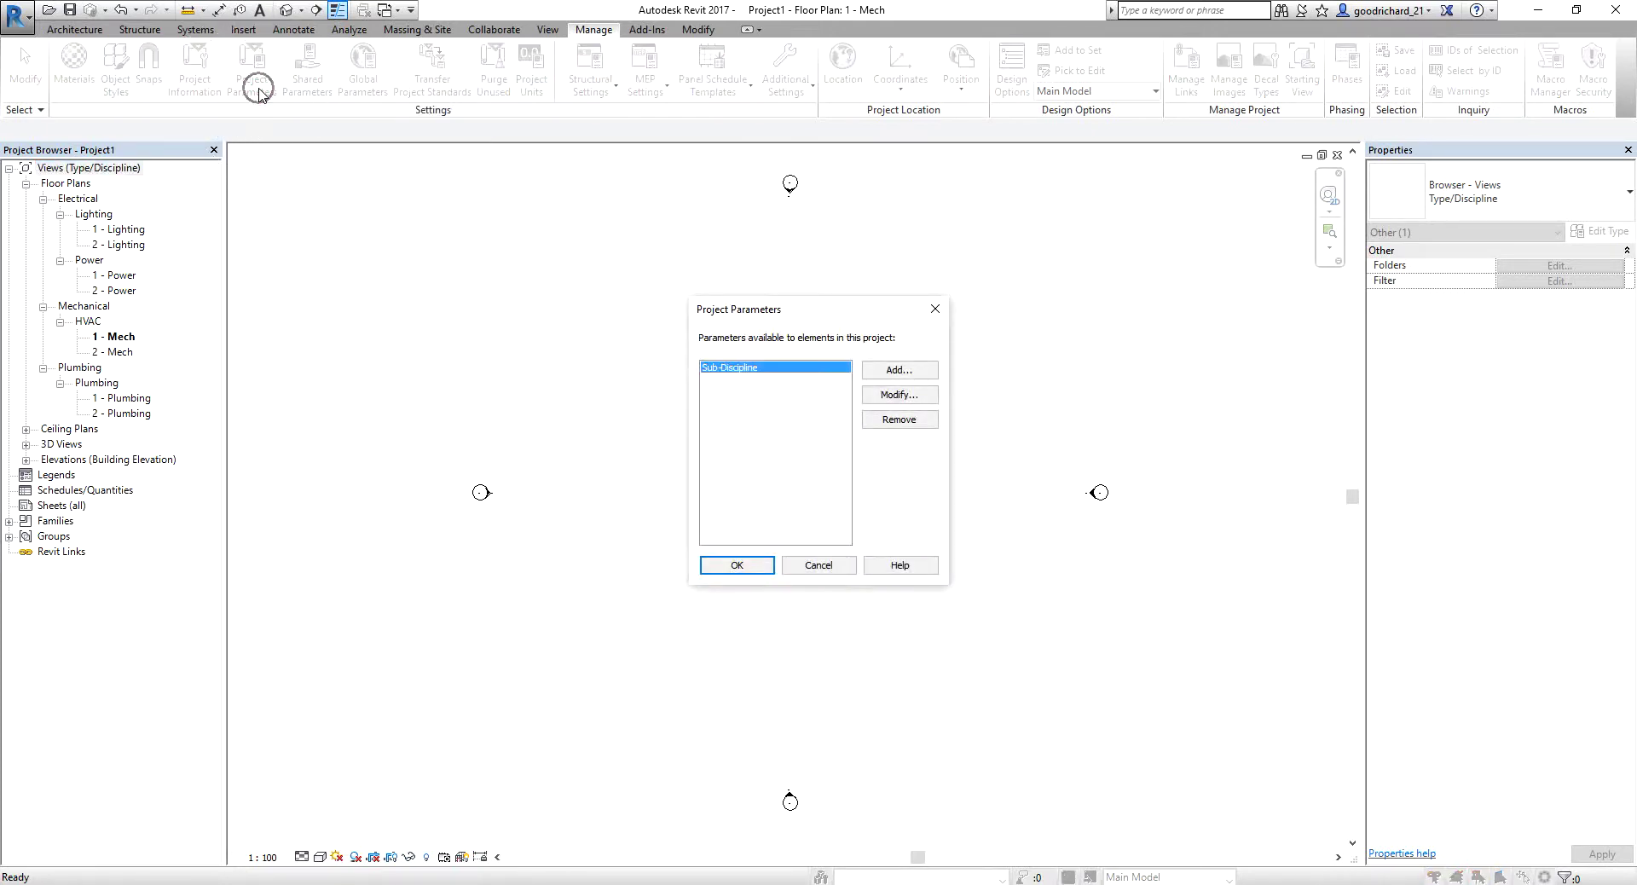
click(879, 379)
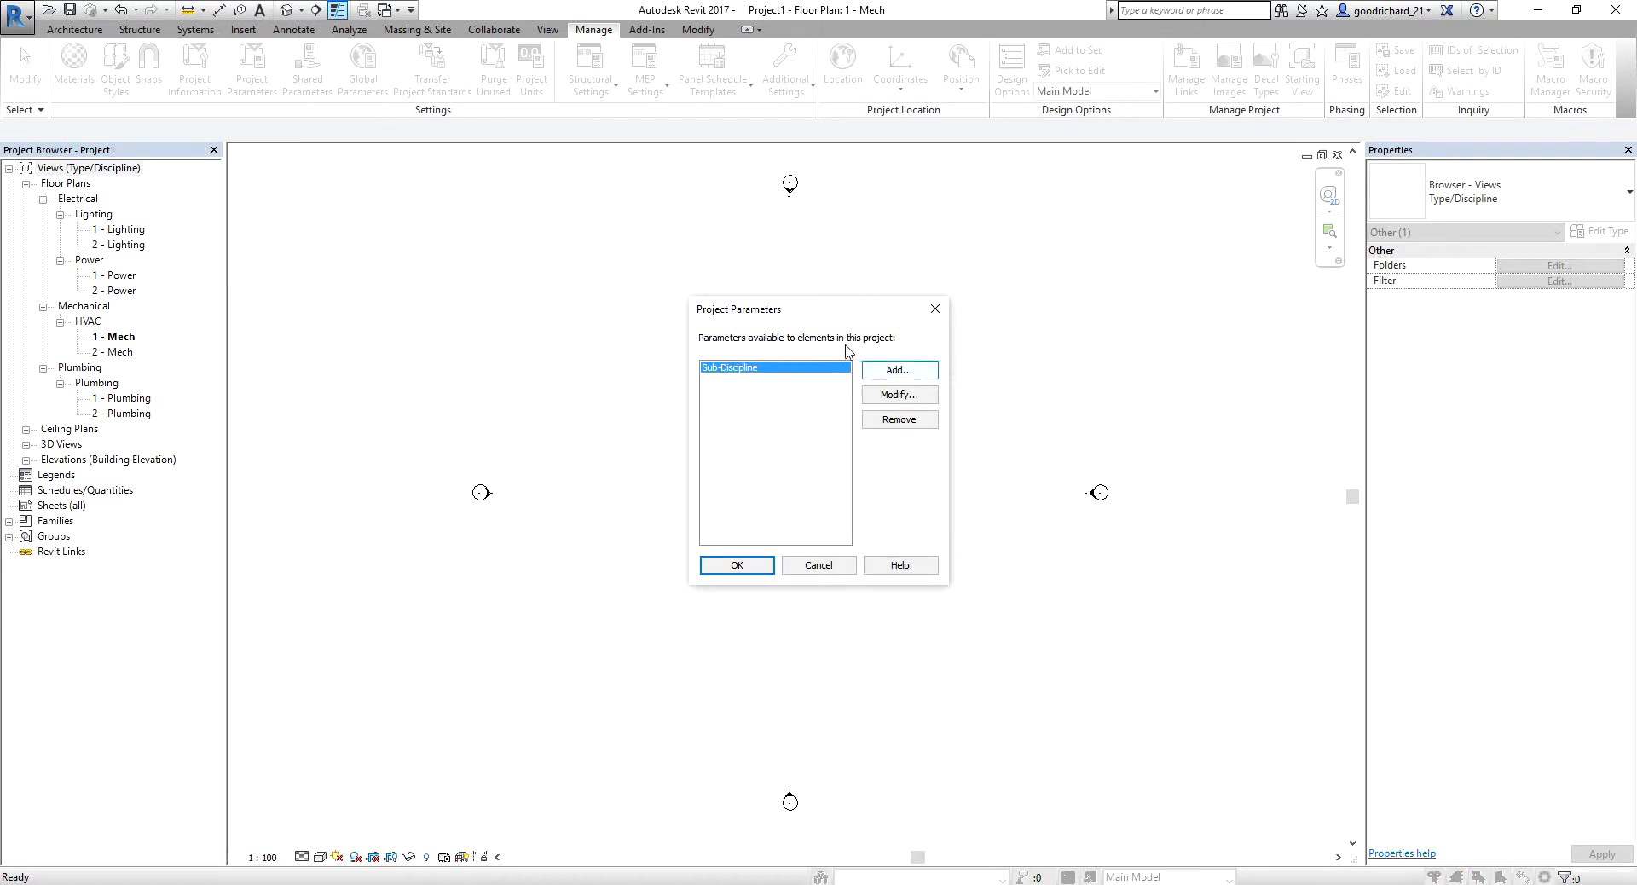
click(900, 370)
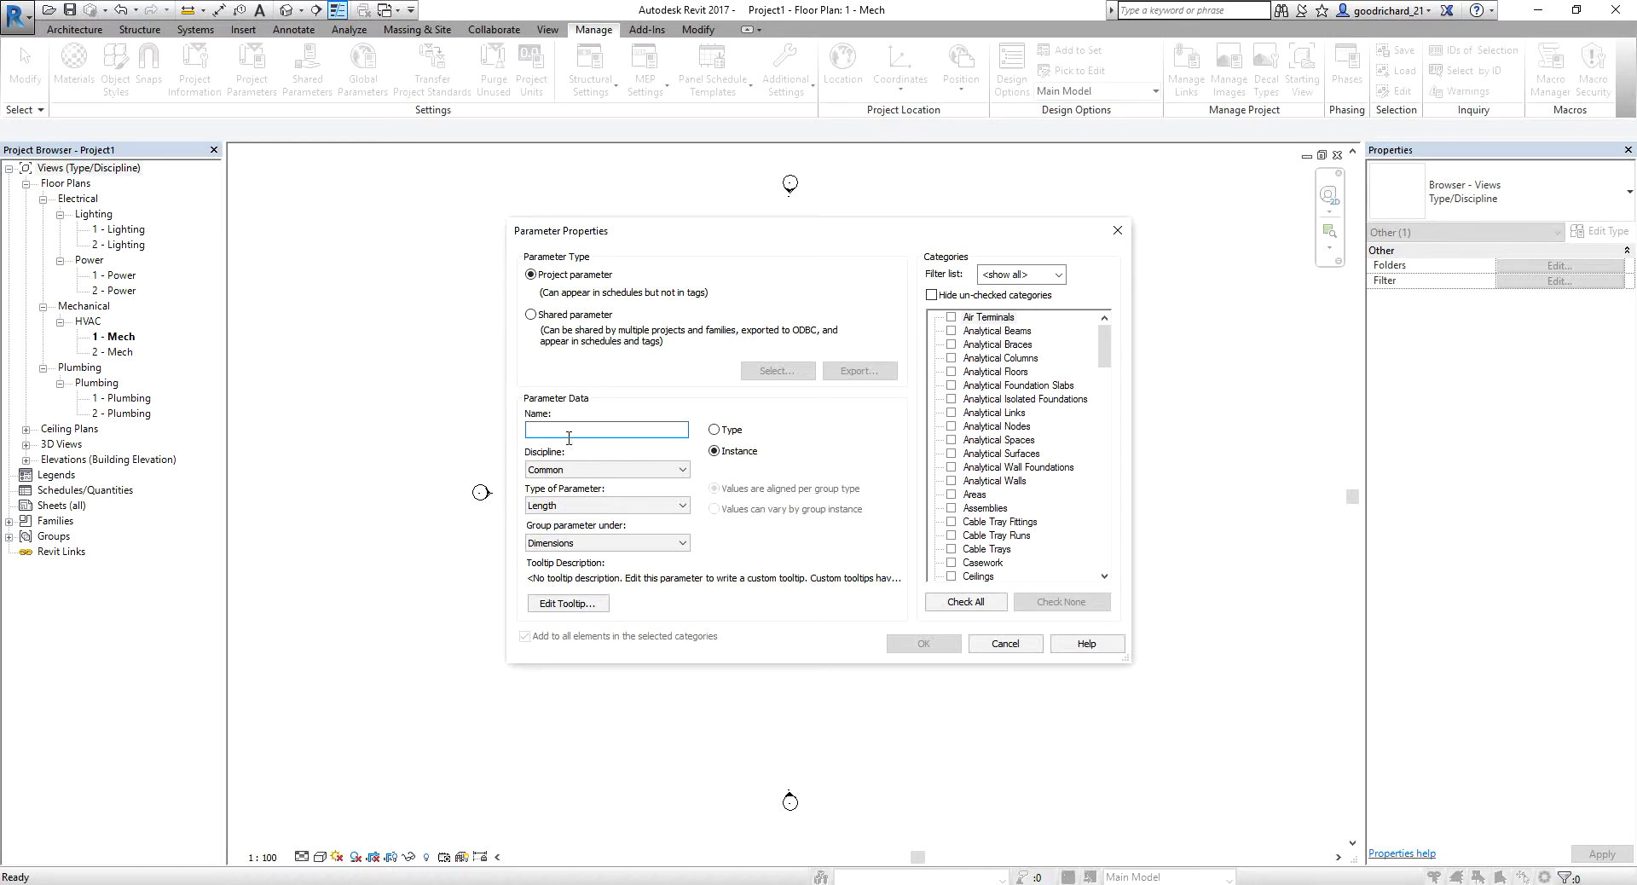
text(View Purpose)
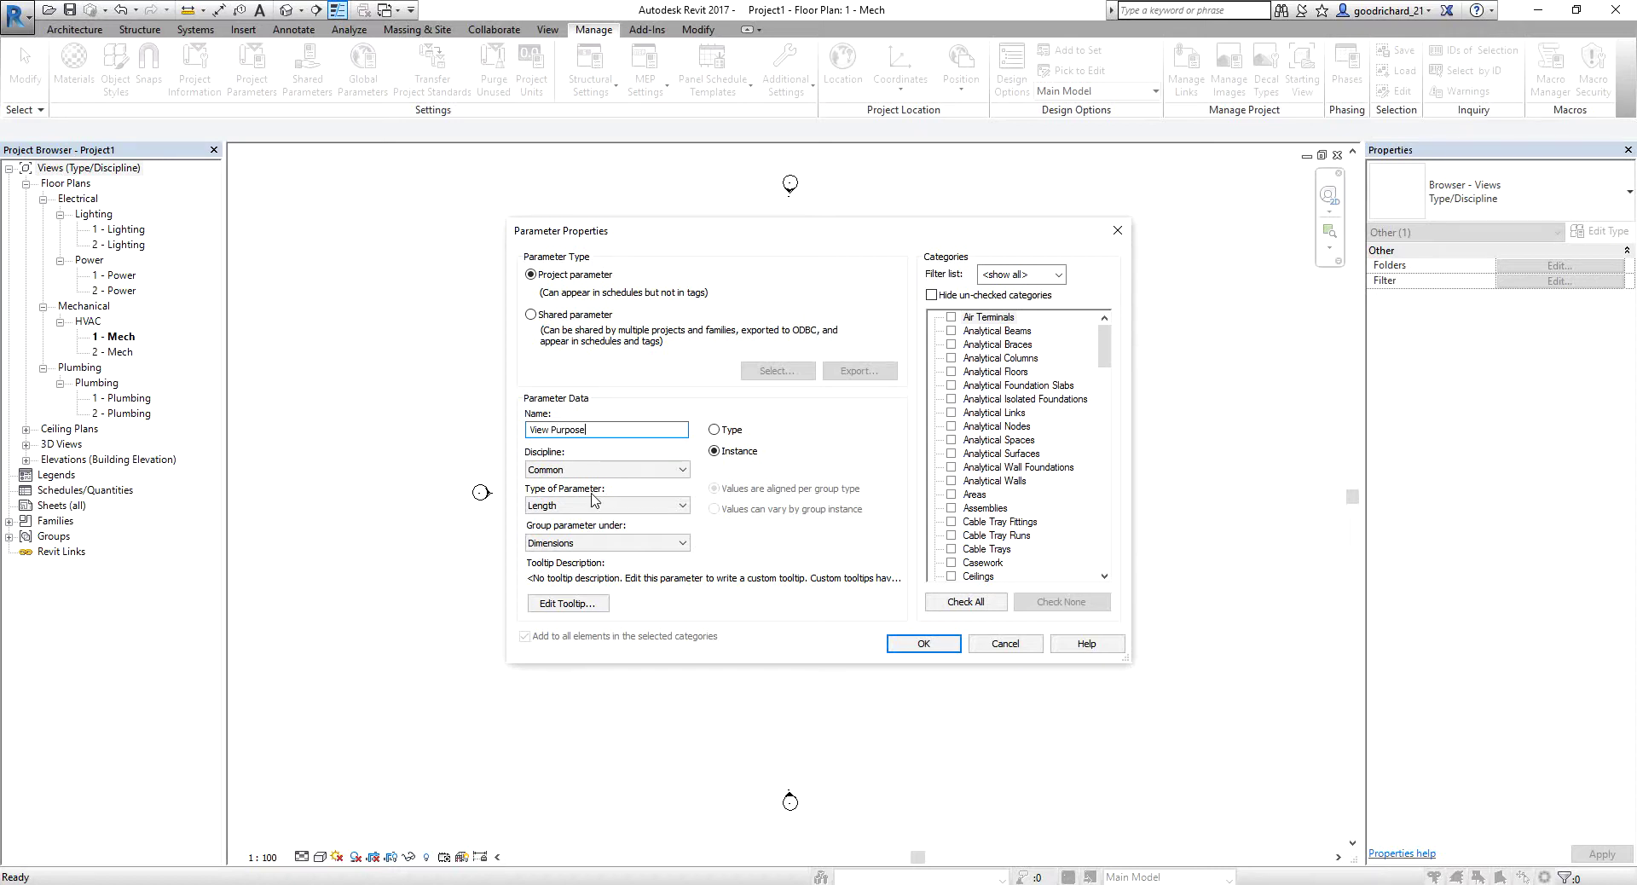
click(601, 432)
Step: Define View Purpose as an instance parameter of type Text, grouped under Other
click(589, 506)
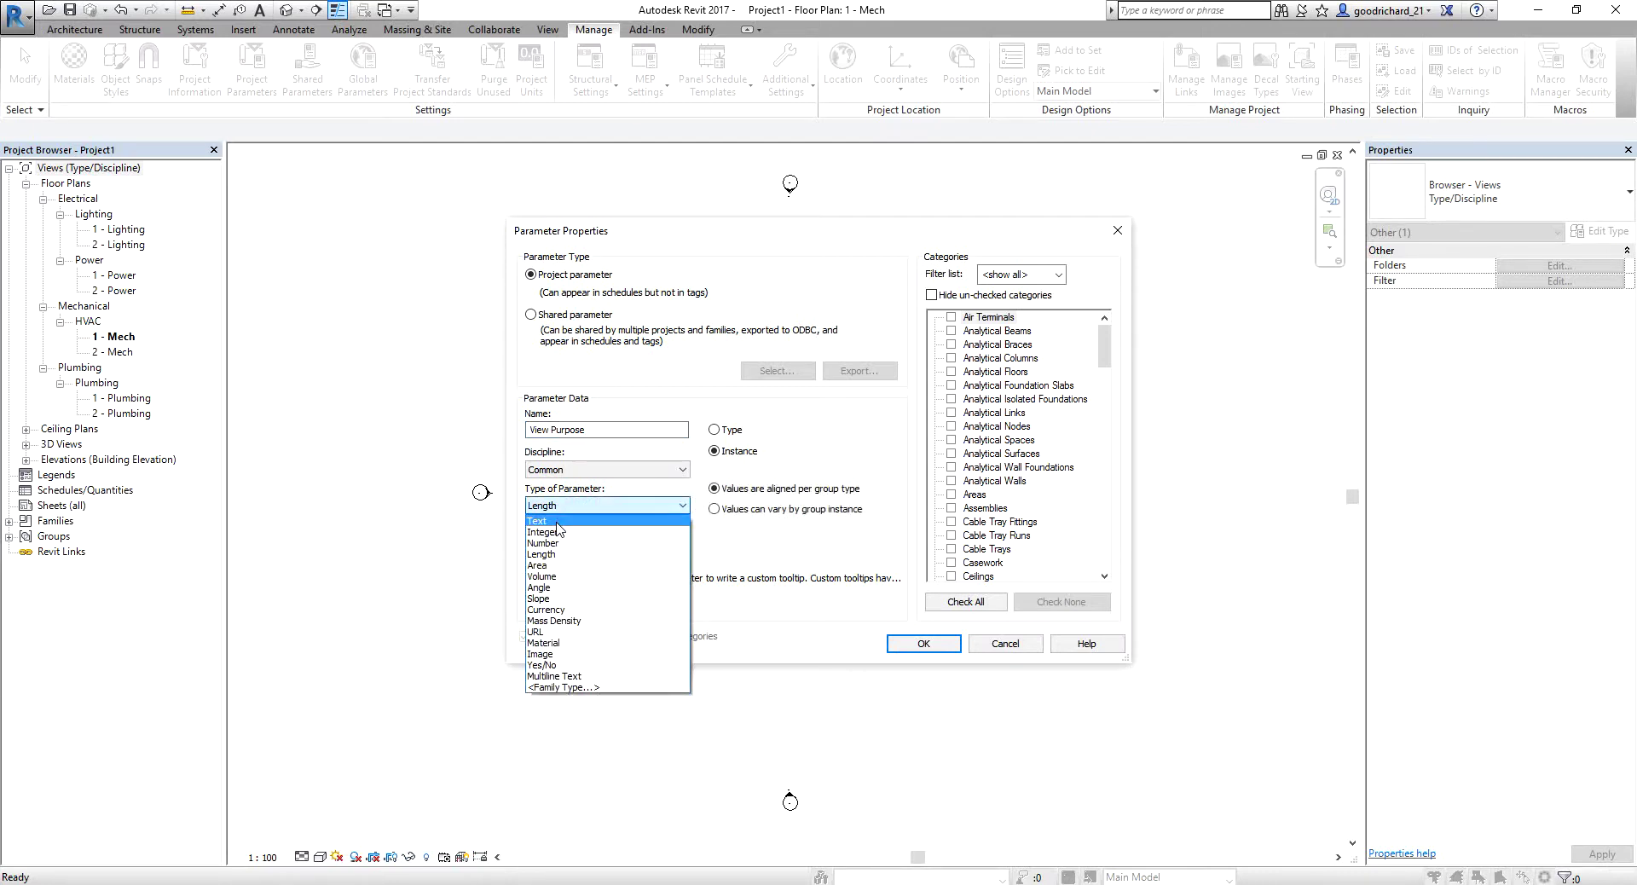
click(558, 522)
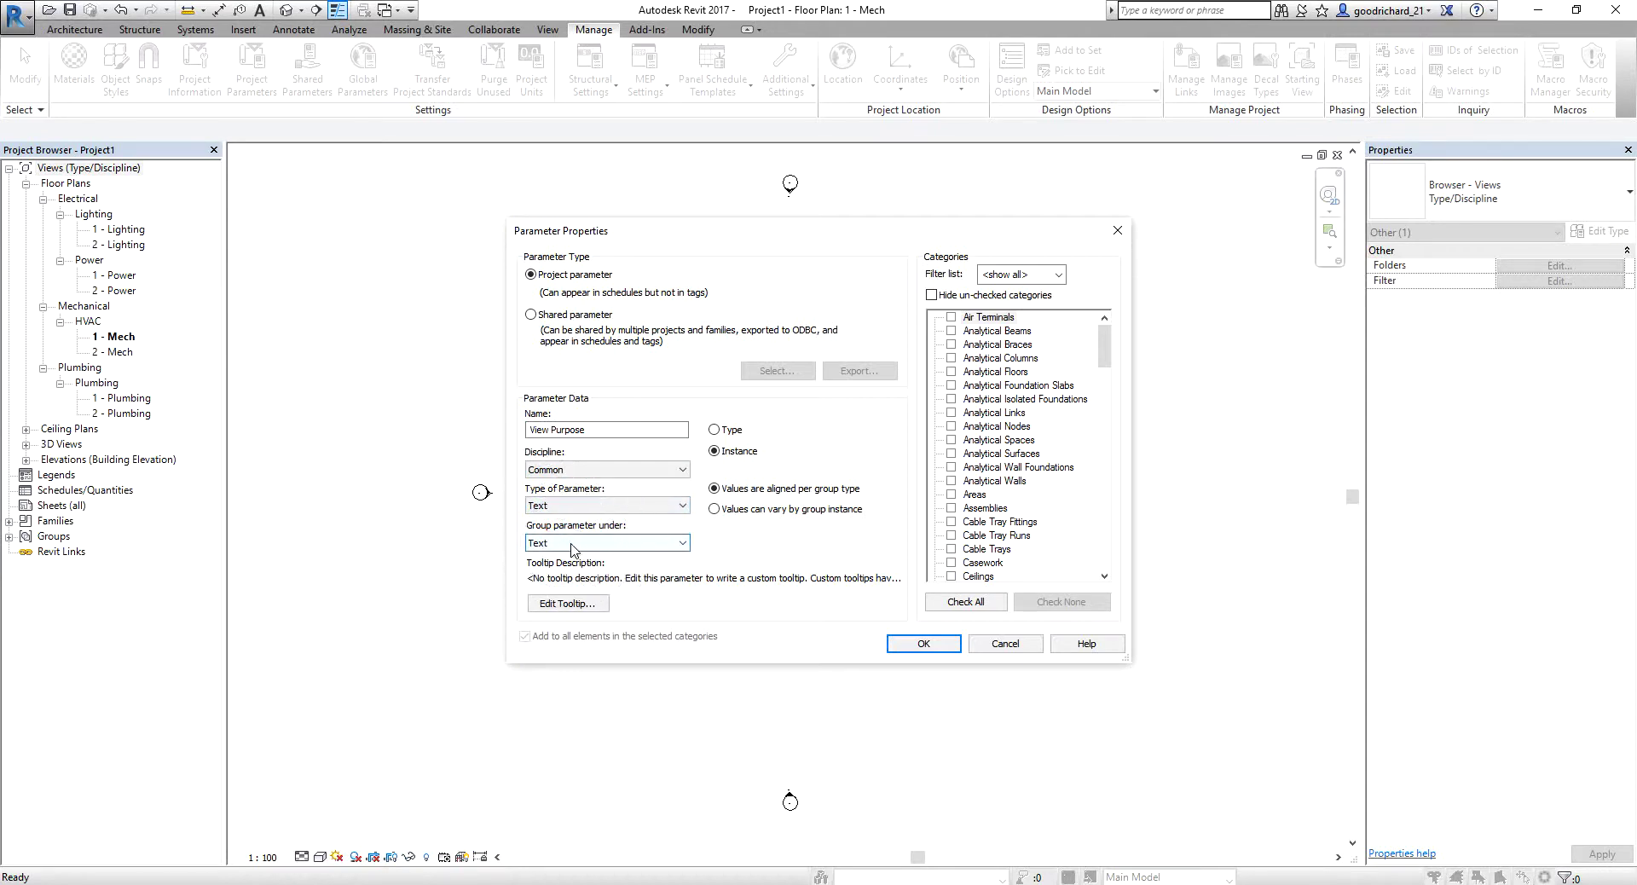
click(571, 543)
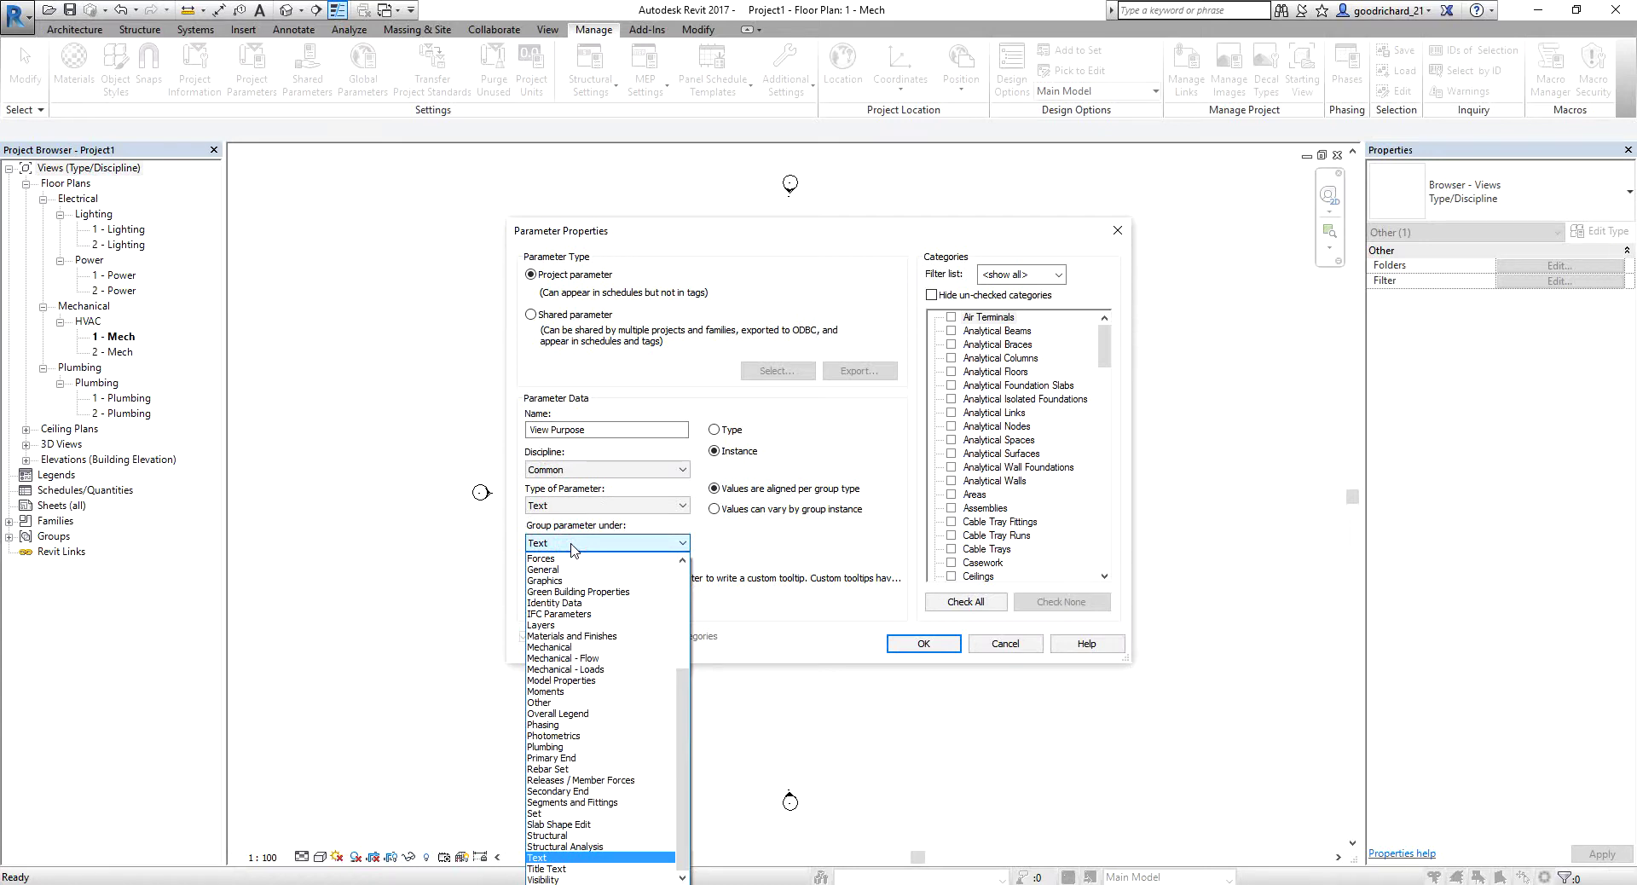
click(550, 702)
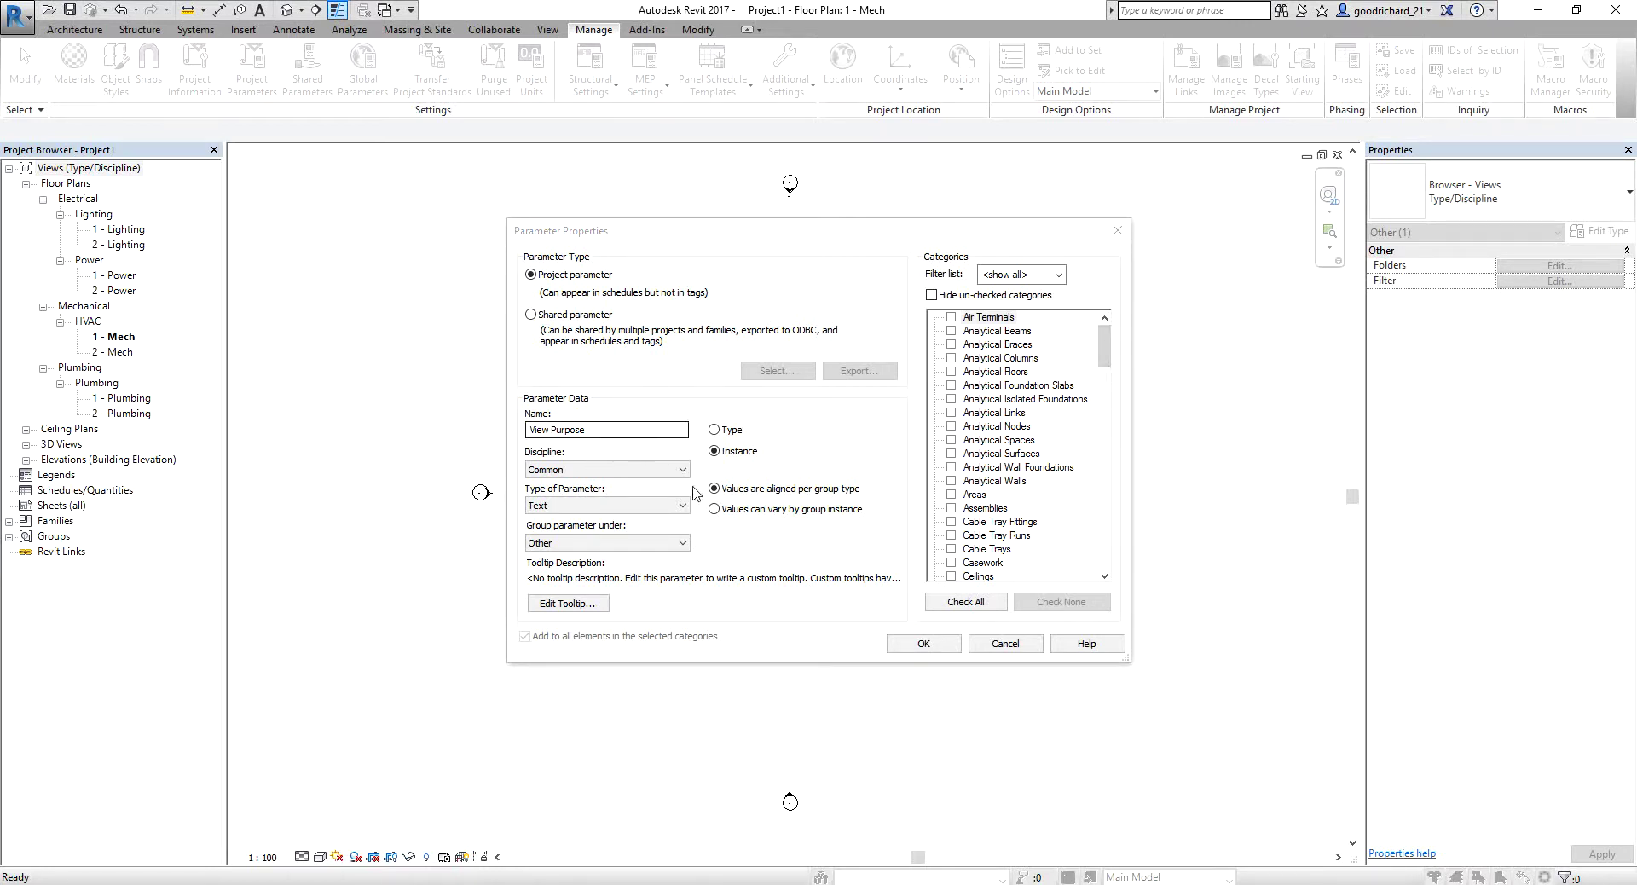
click(724, 453)
click(960, 264)
click(613, 431)
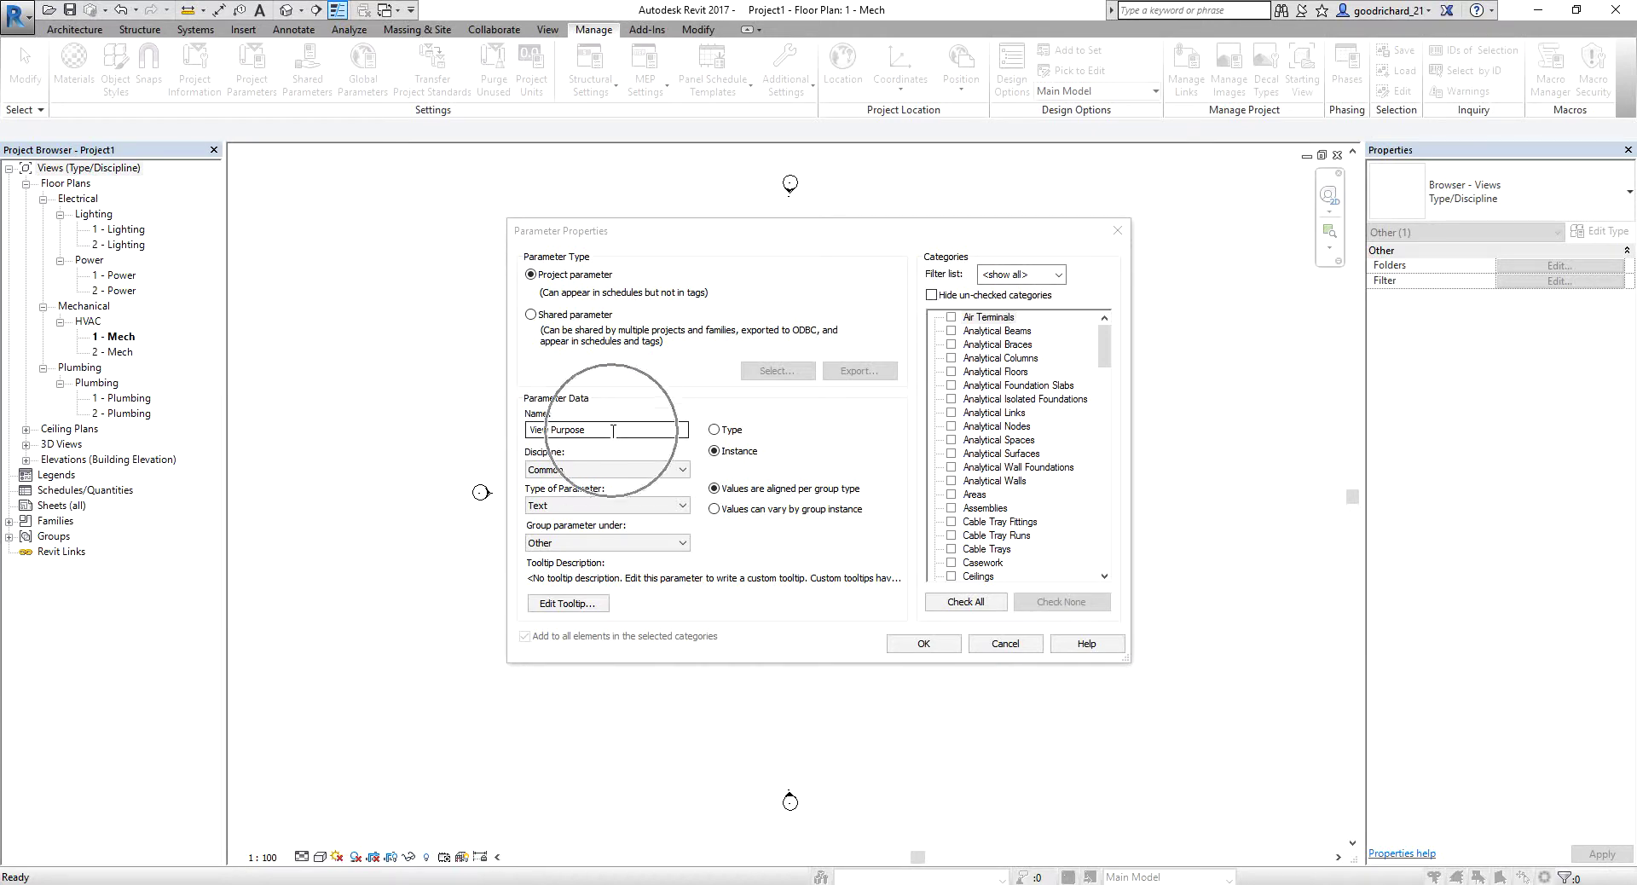
Step: Assign the View Purpose parameter to the Views category and create it without giving it a value
drag(1111, 346, 1105, 545)
click(952, 522)
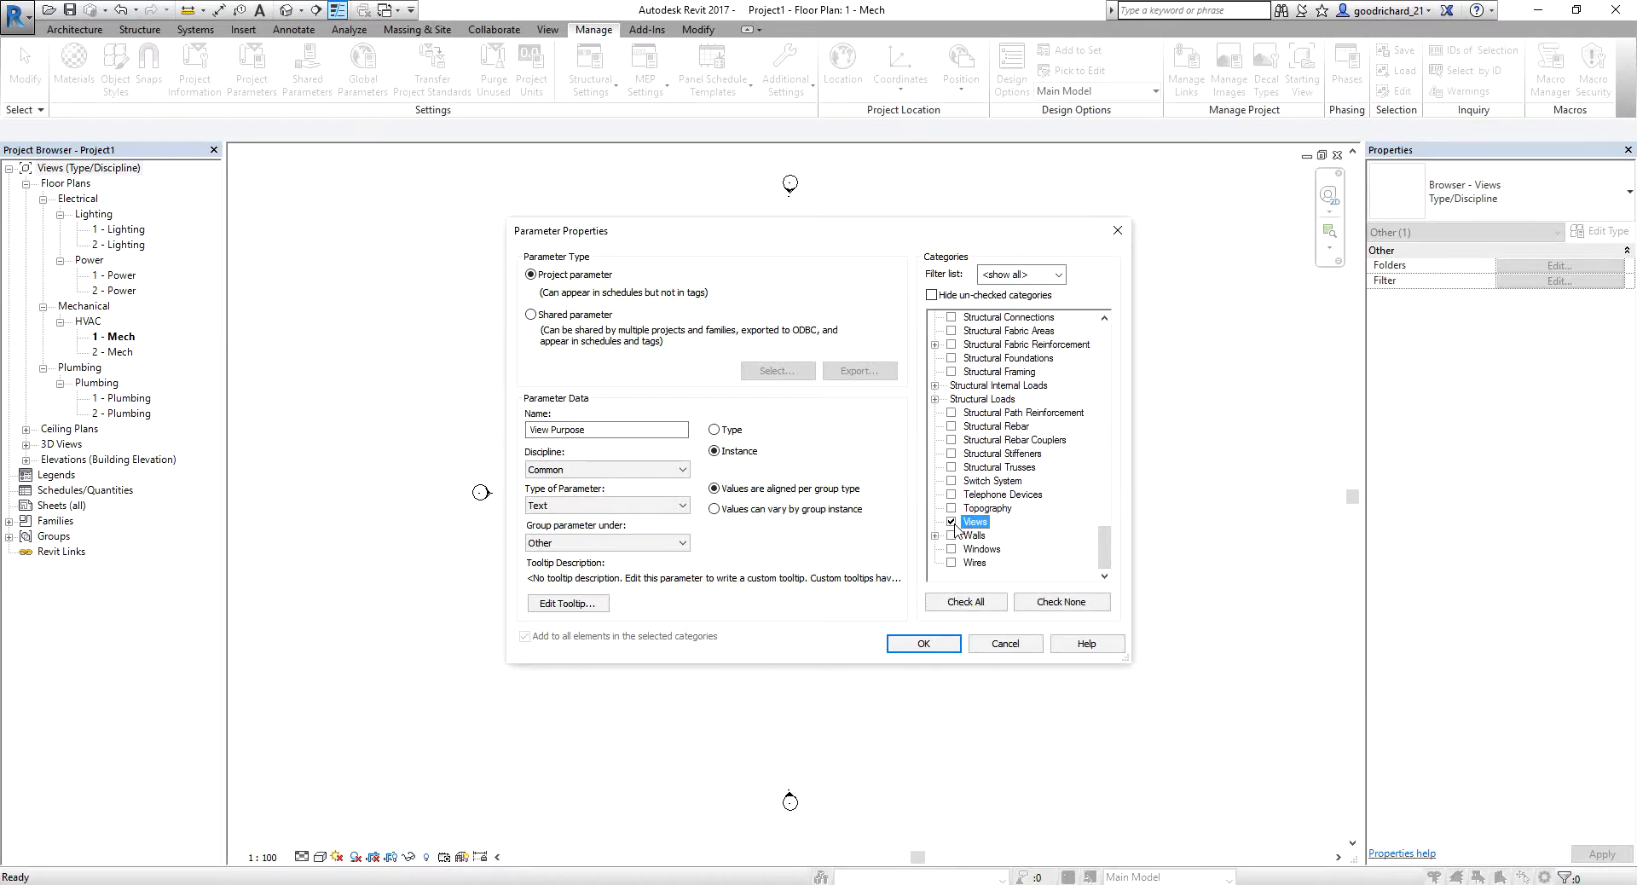
click(934, 648)
click(933, 649)
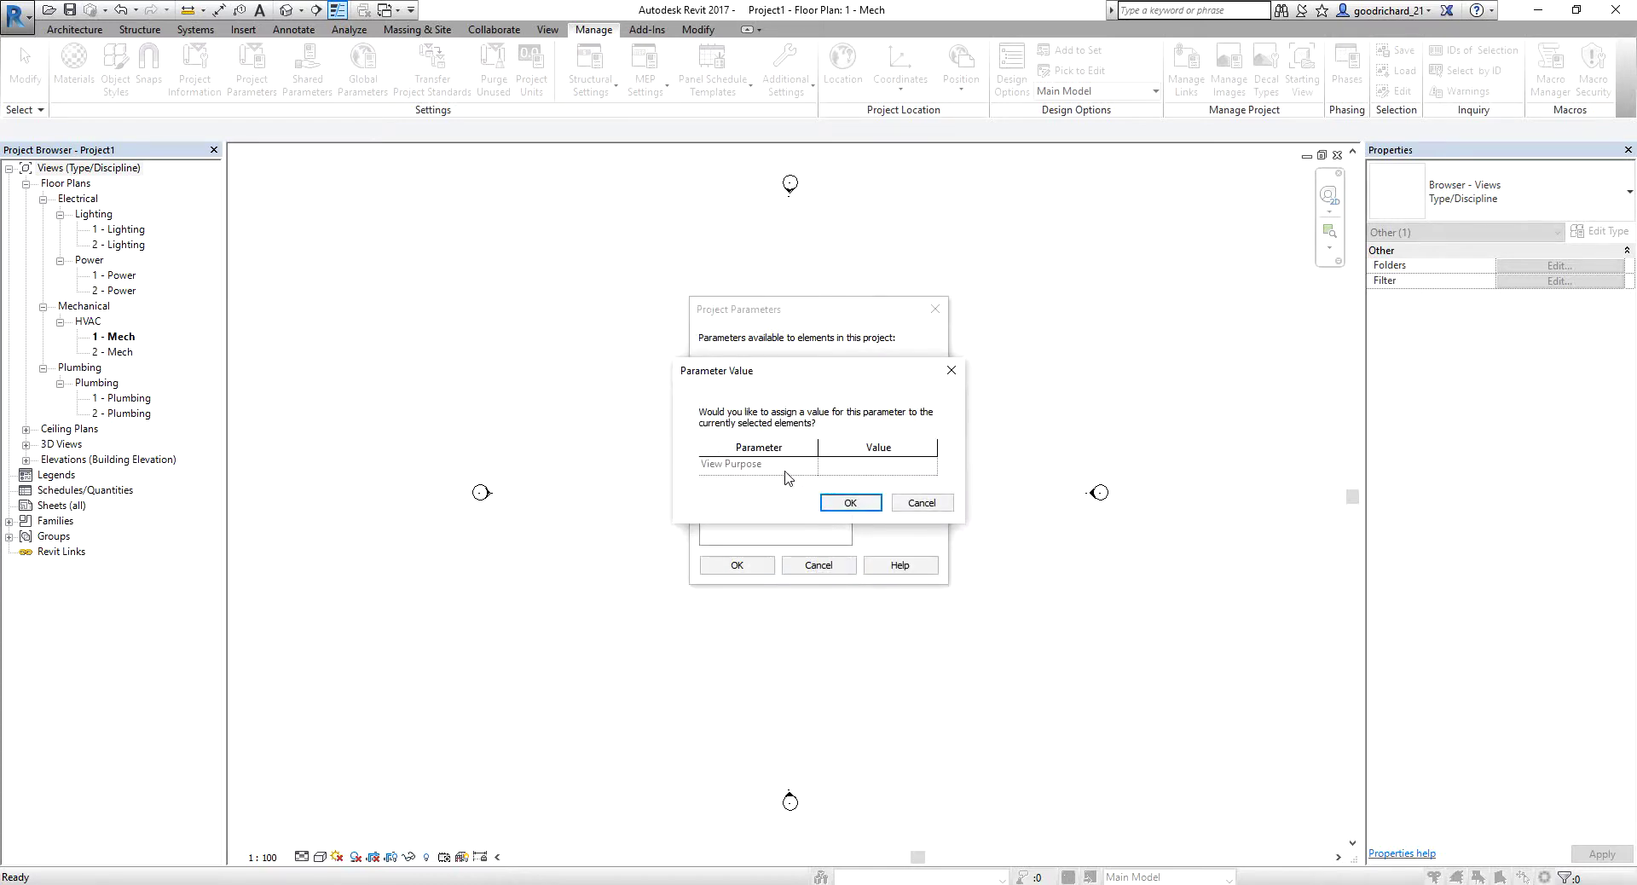
click(848, 505)
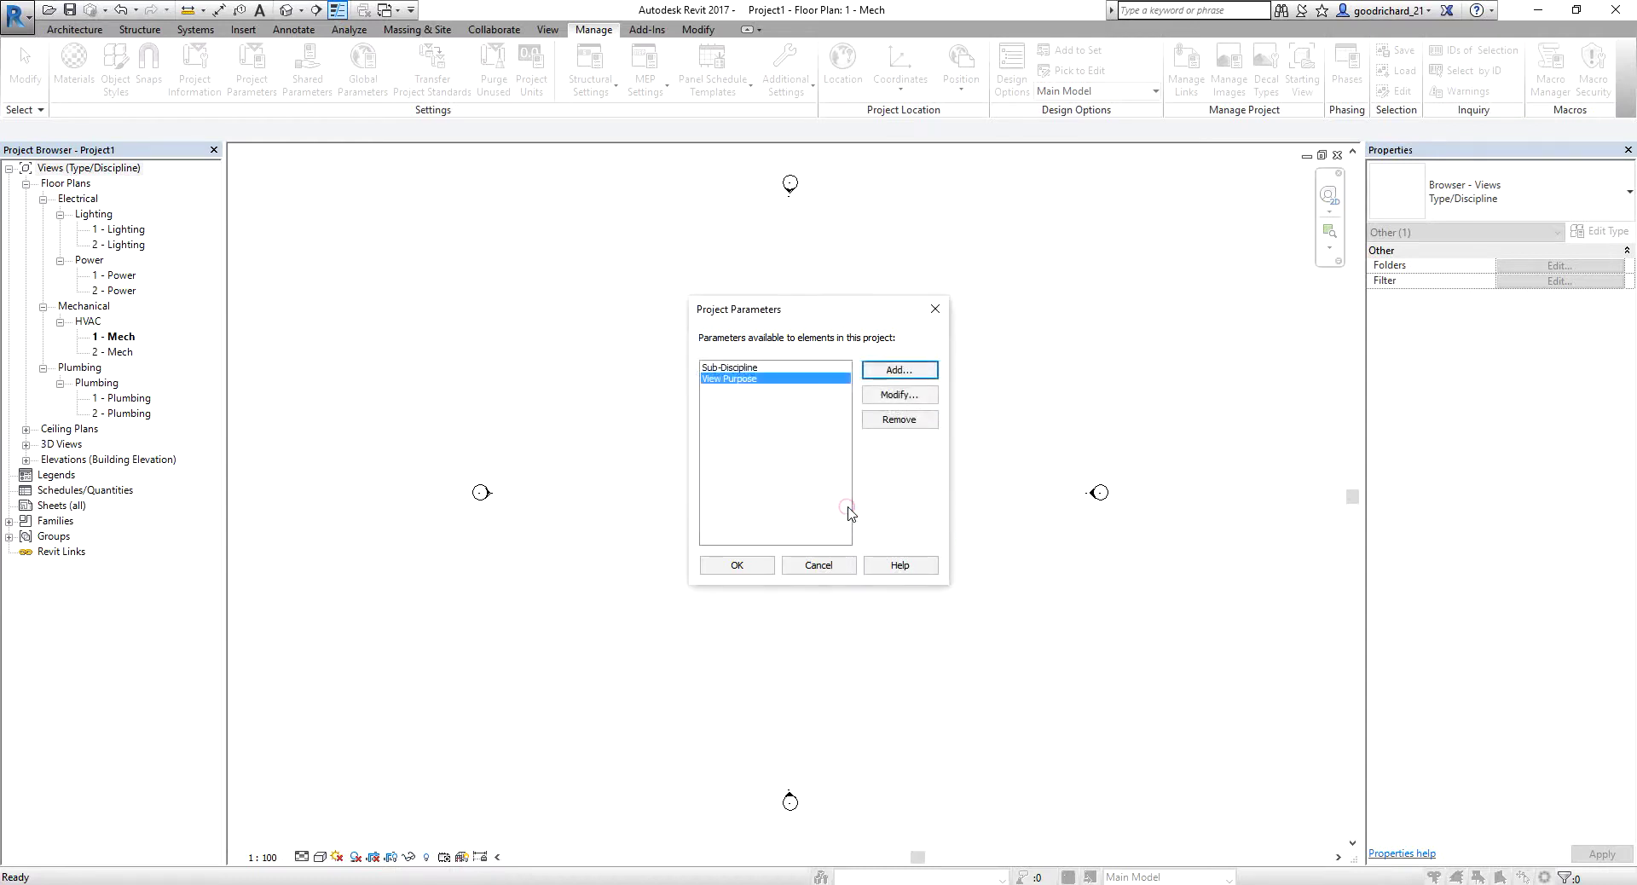
click(748, 566)
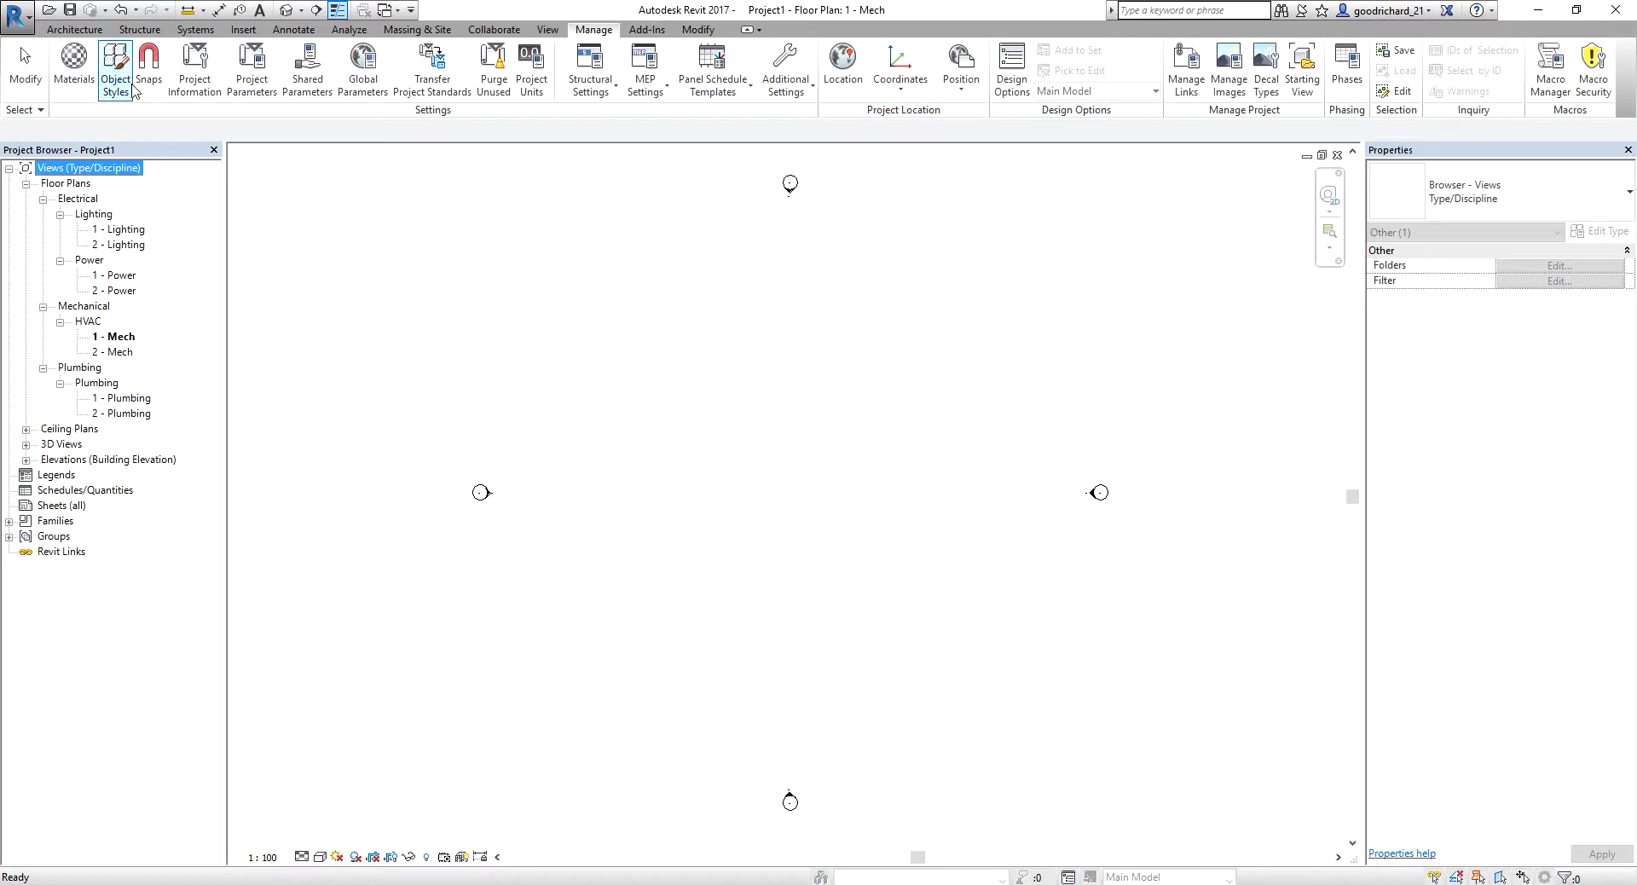
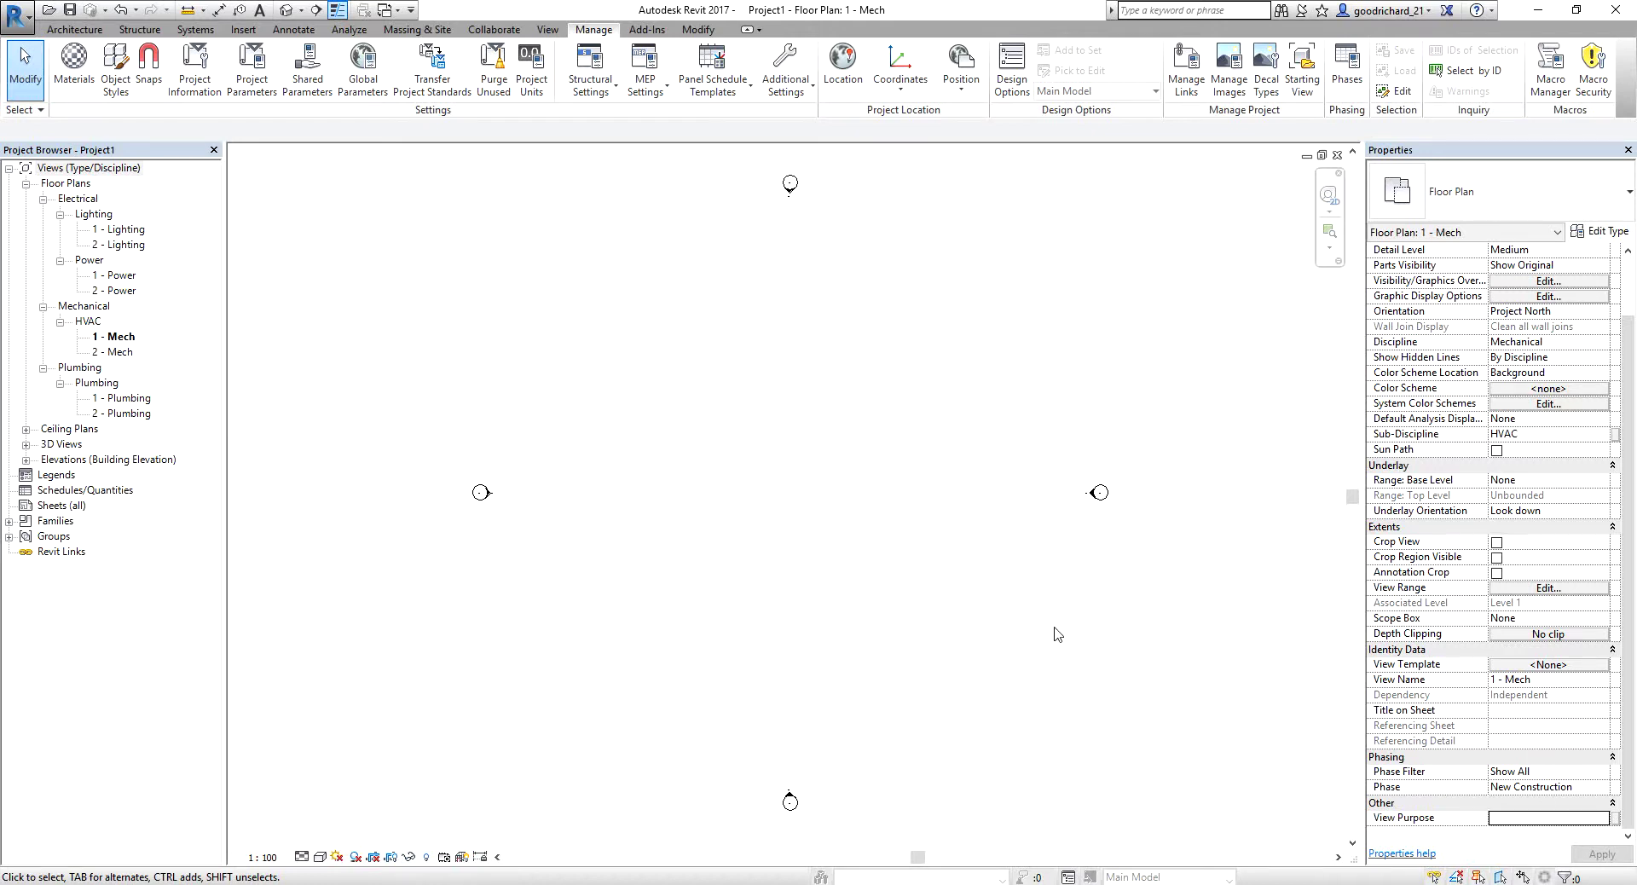
Step: Set View Purpose to Analytical for both the 1 - Lighting and 2 - Lighting floor plans
click(1507, 820)
click(128, 229)
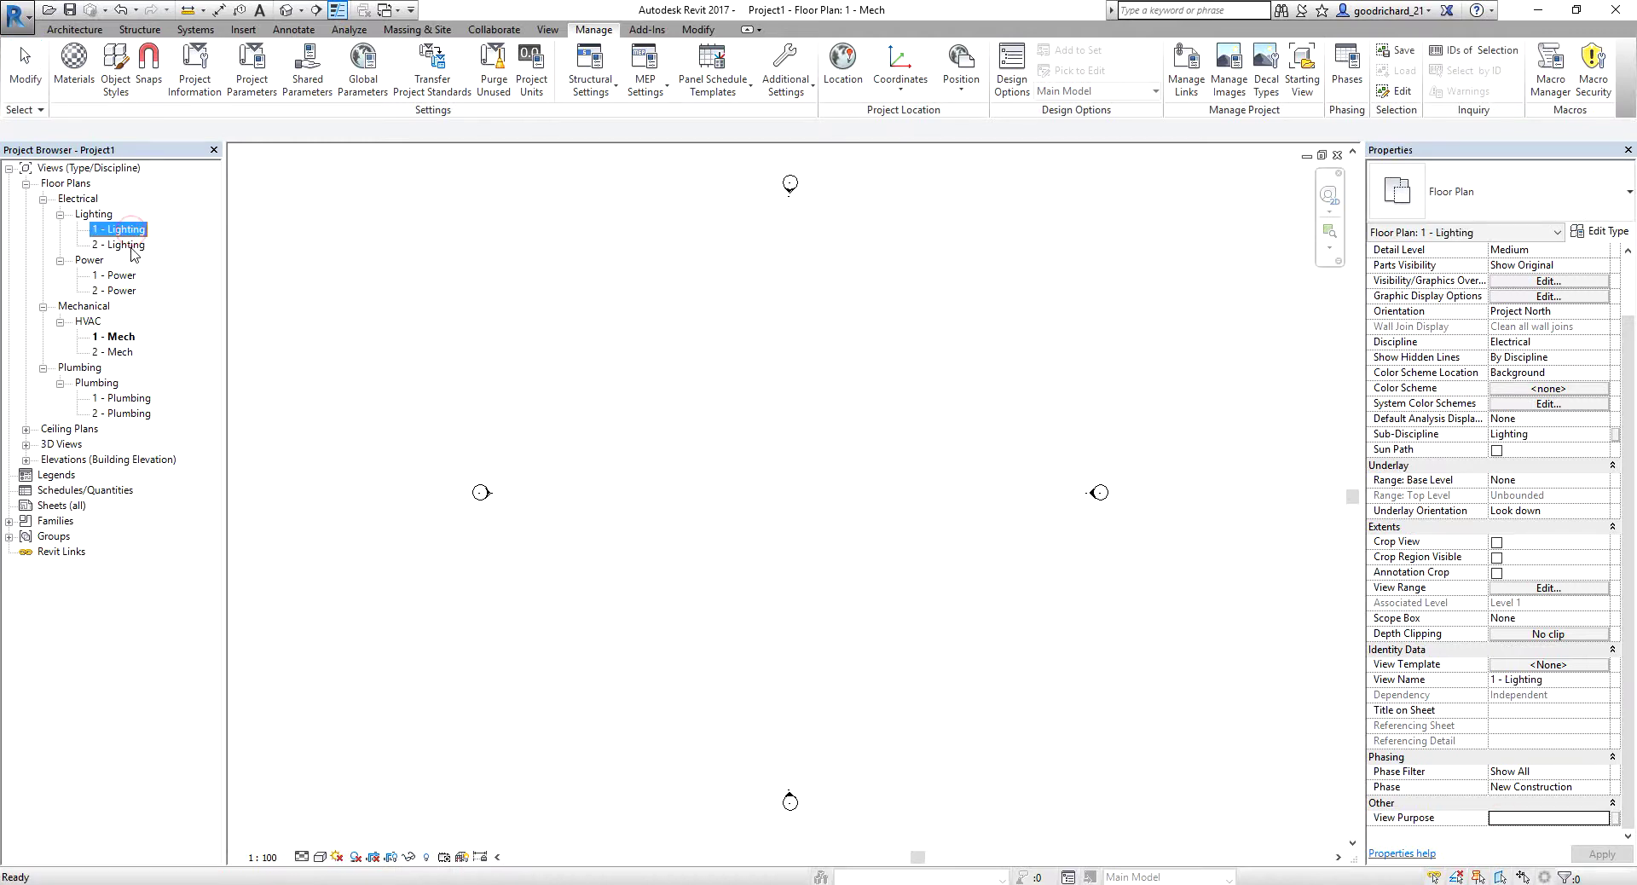
ctrl+click(129, 245)
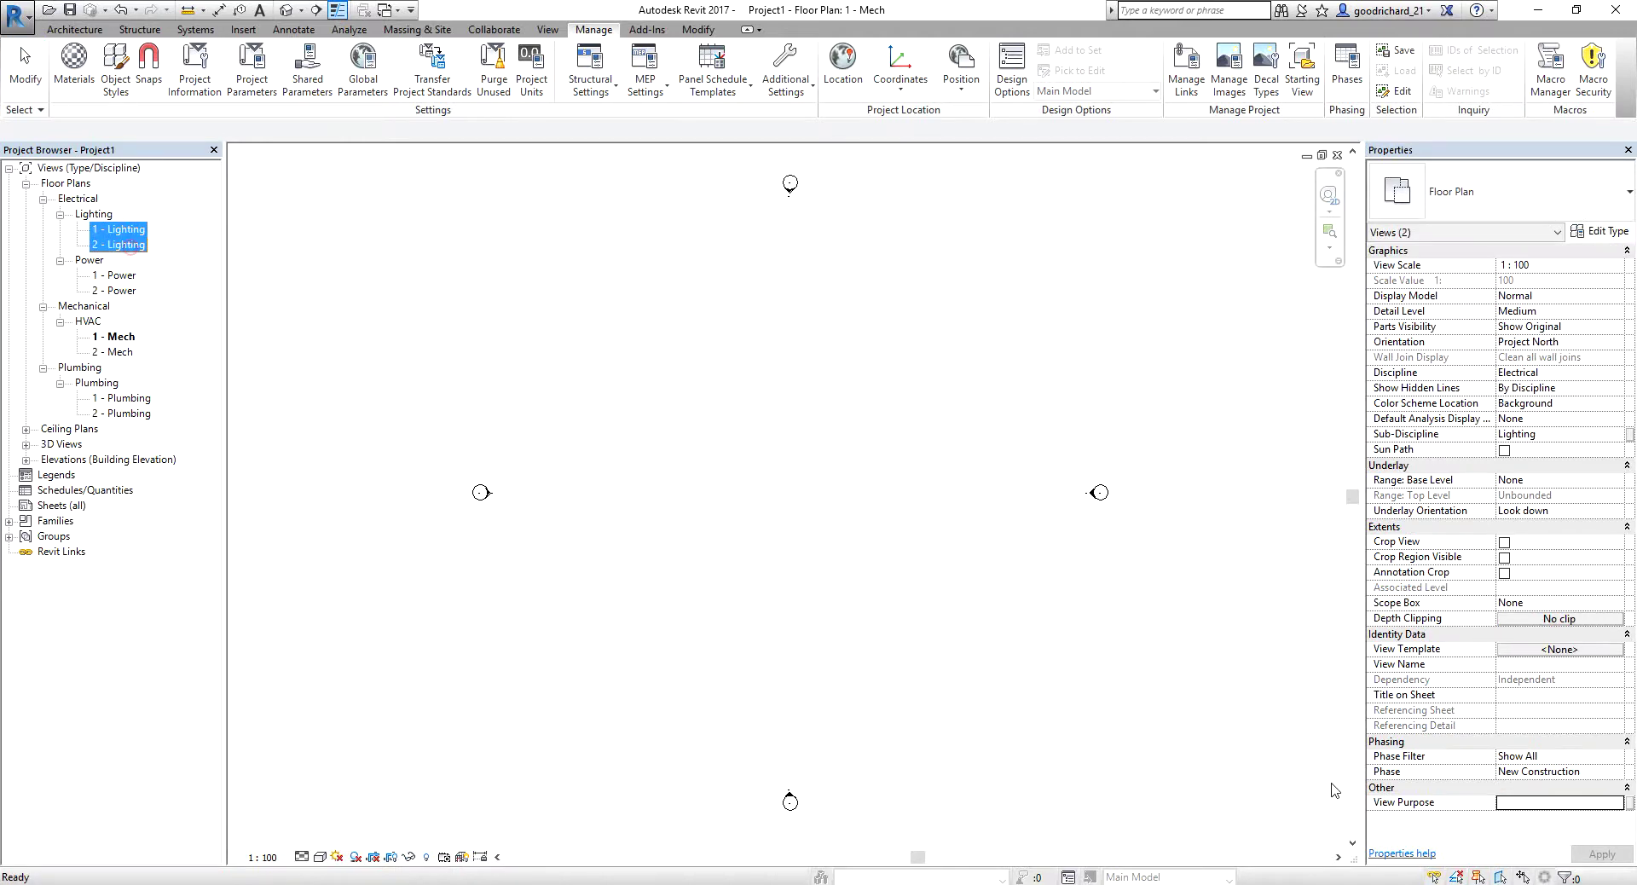
click(1534, 810)
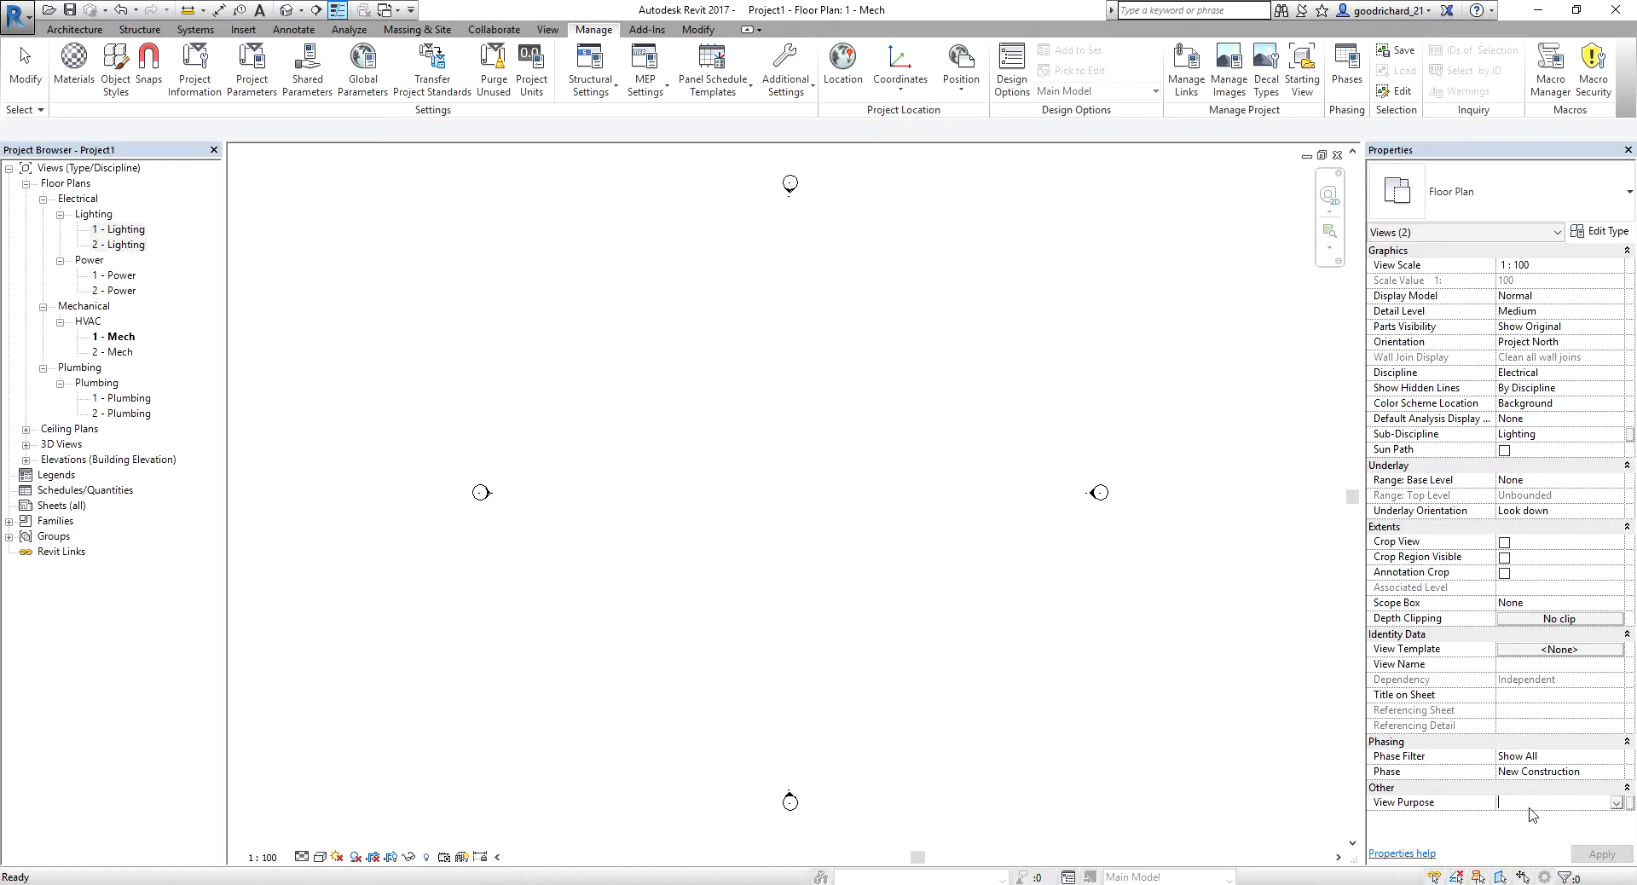
text(Analytical)
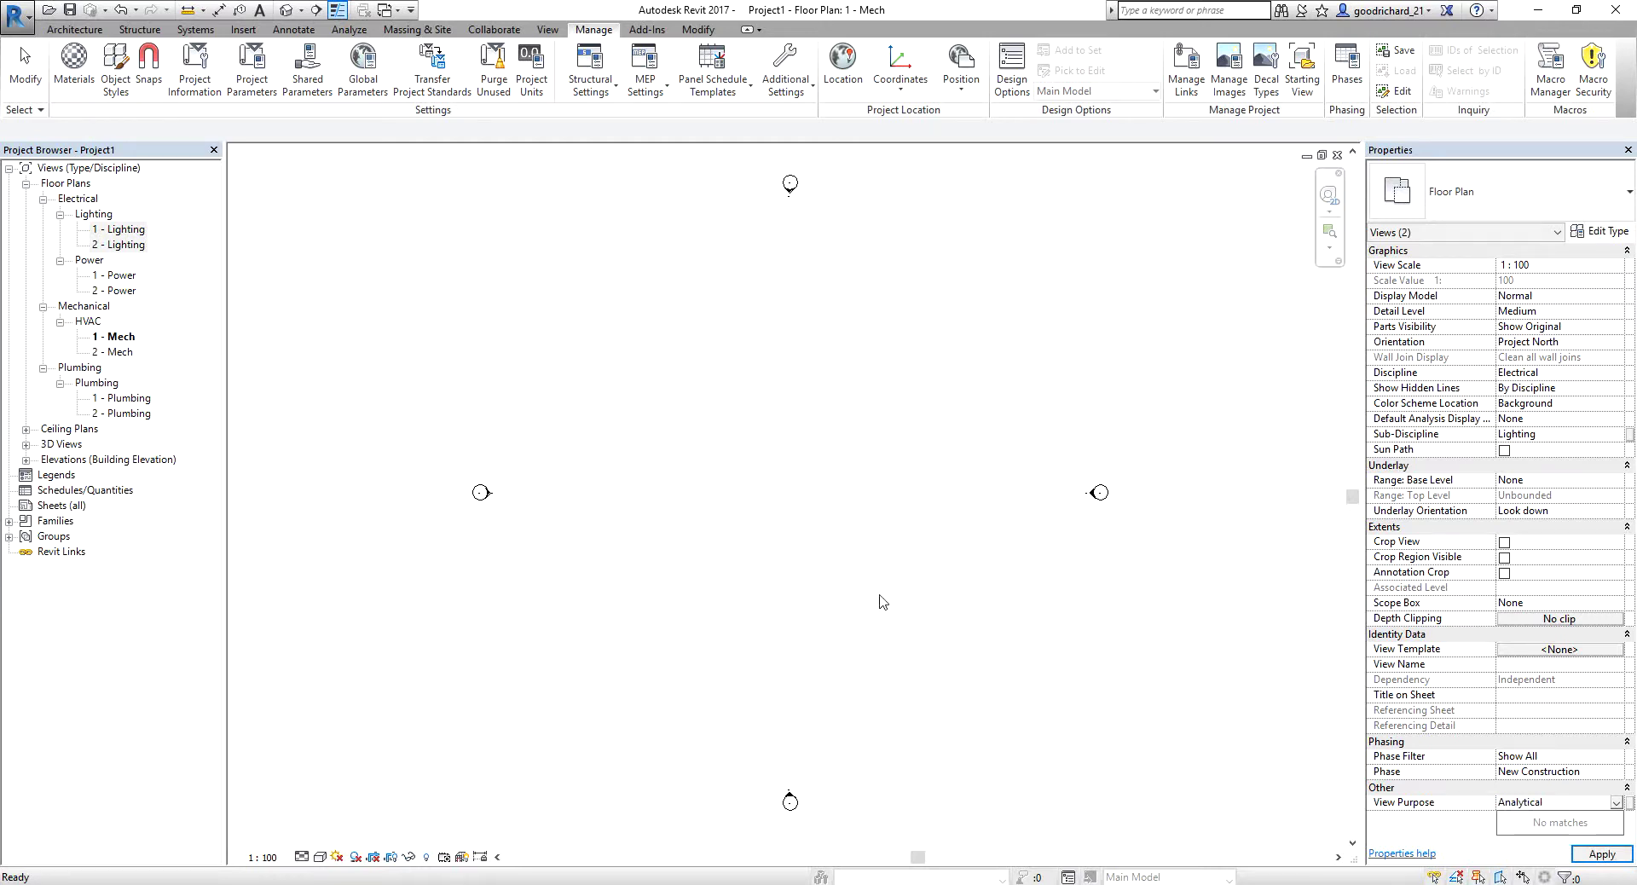
click(867, 550)
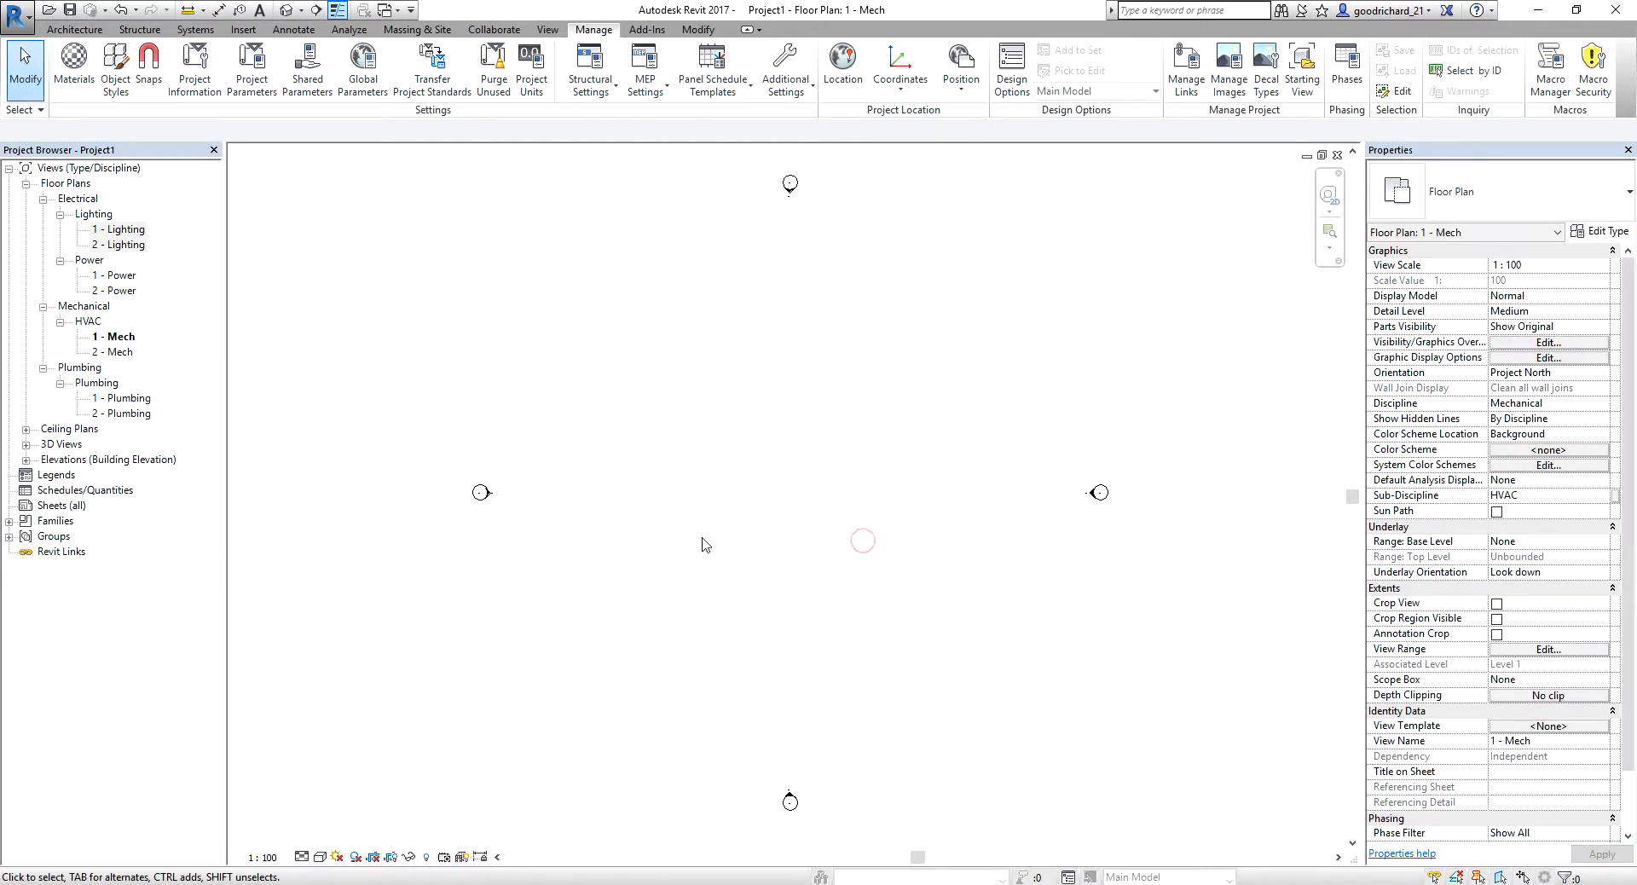
Step: Check the View Purpose value of the 1 - Lighting and 2 - Lighting floor plans
click(119, 232)
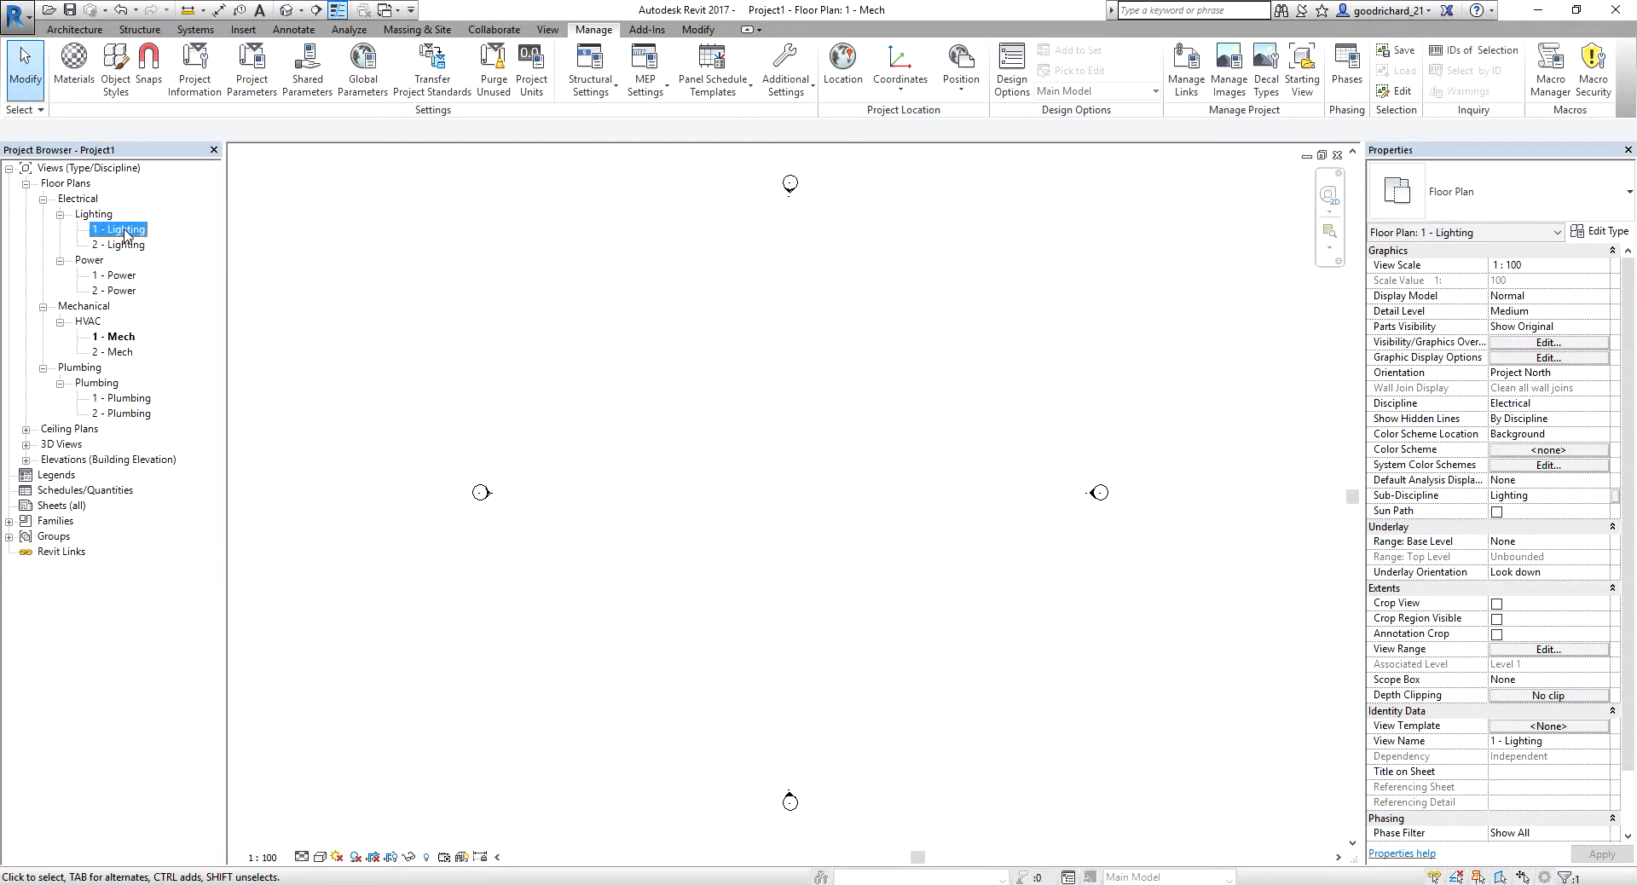
scroll(1619, 601, down, 2)
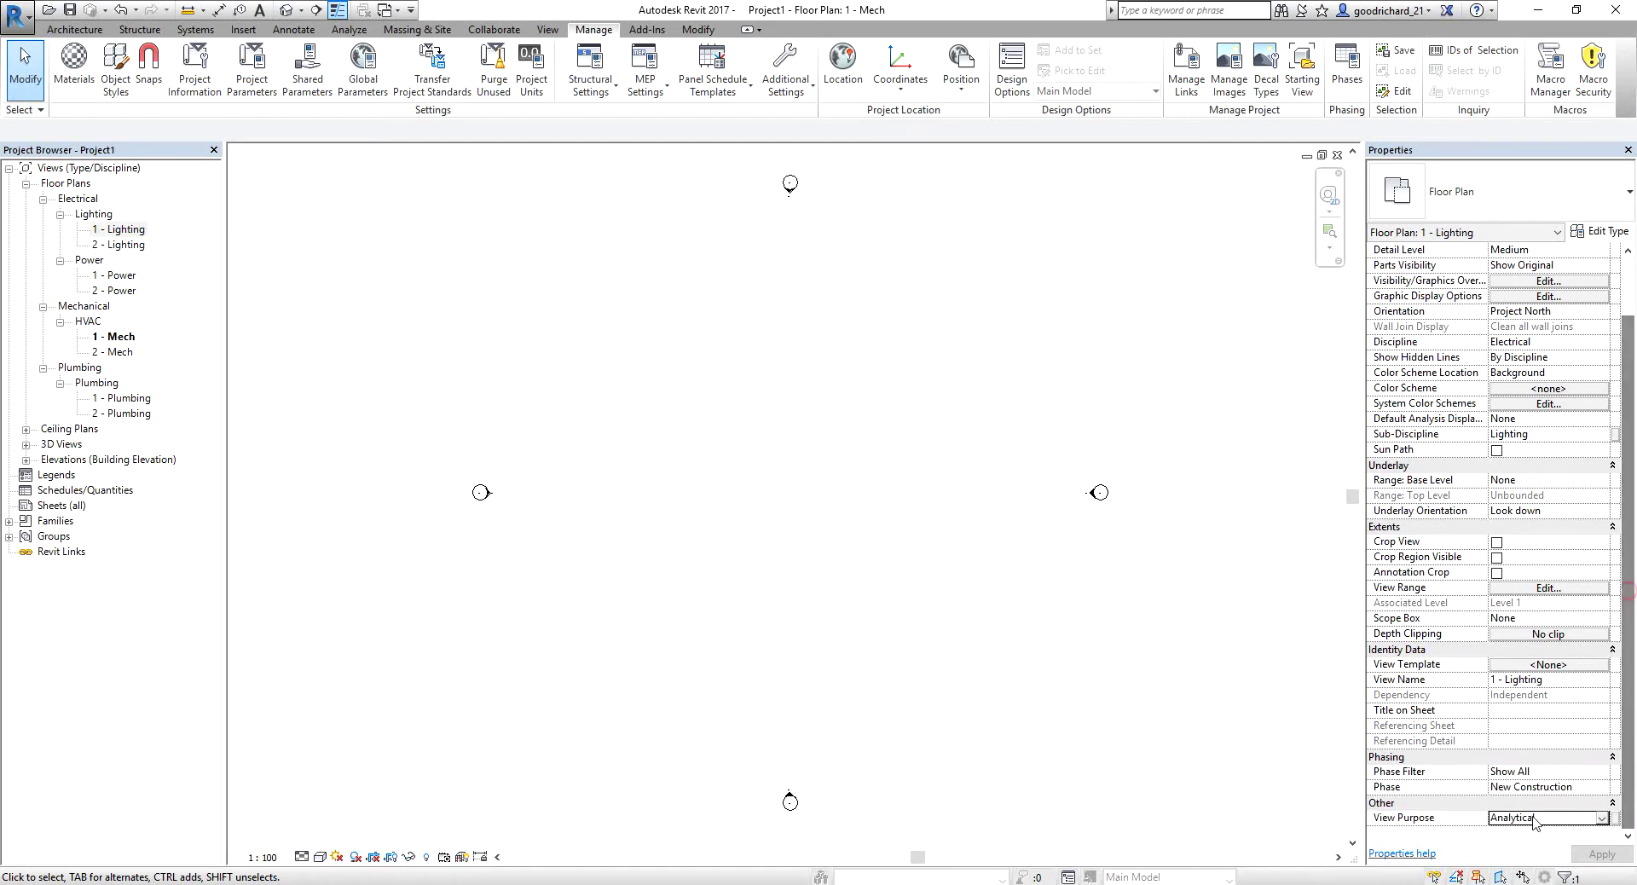
click(1529, 816)
click(128, 246)
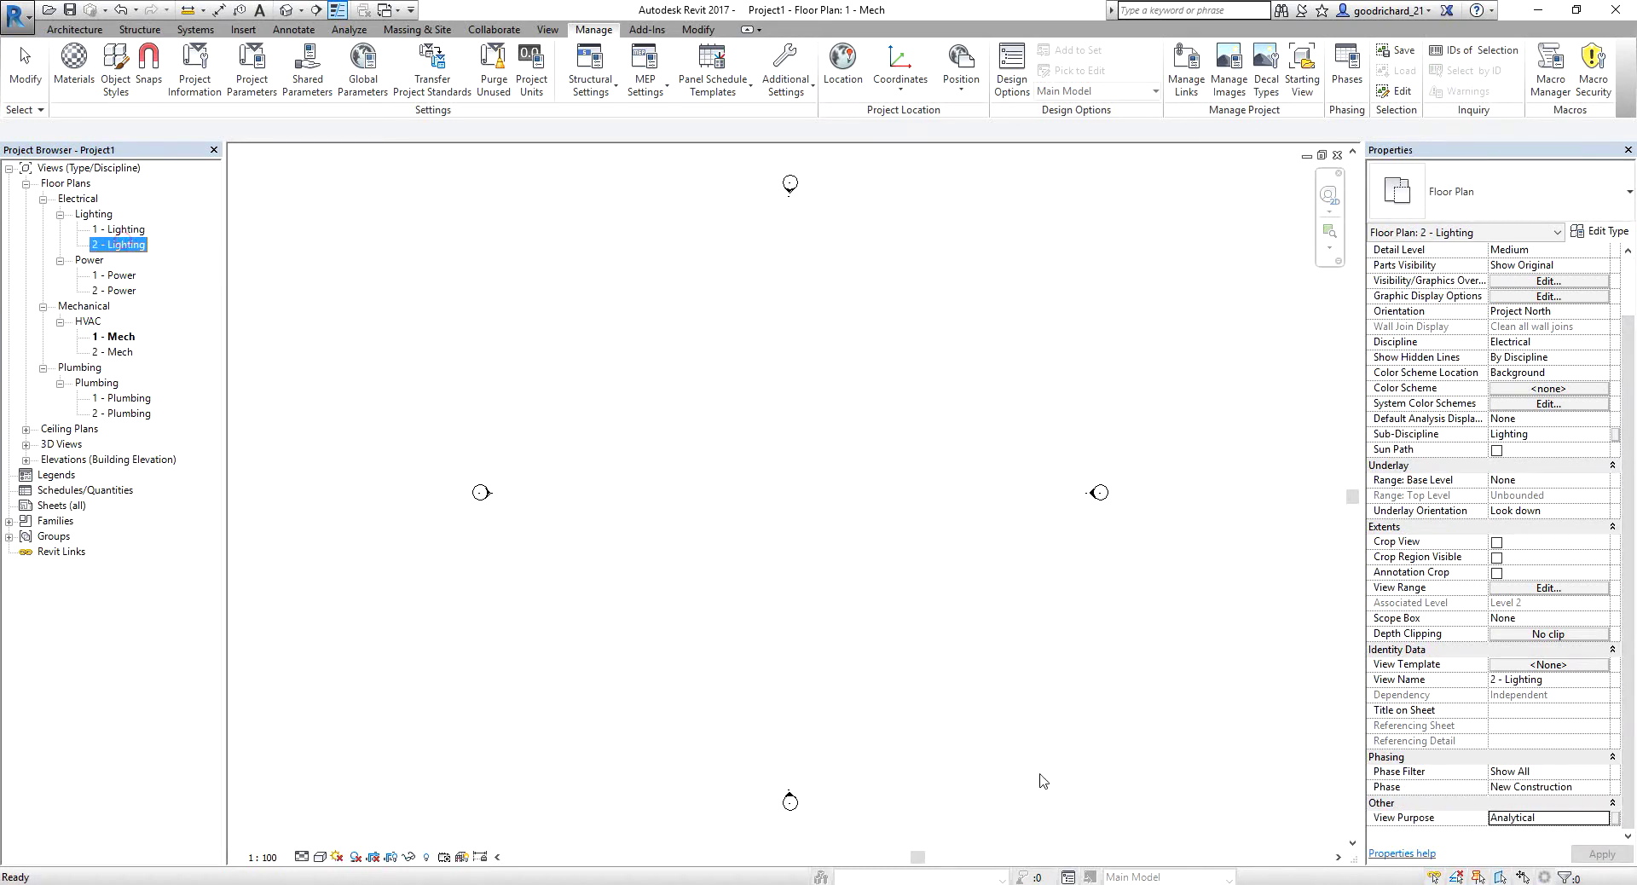
click(1530, 818)
Step: Set View Purpose to Construction Documentation for both the 1 - Power and 2 - Power floor plans and check it on 1 - Power
click(119, 275)
ctrl+click(123, 291)
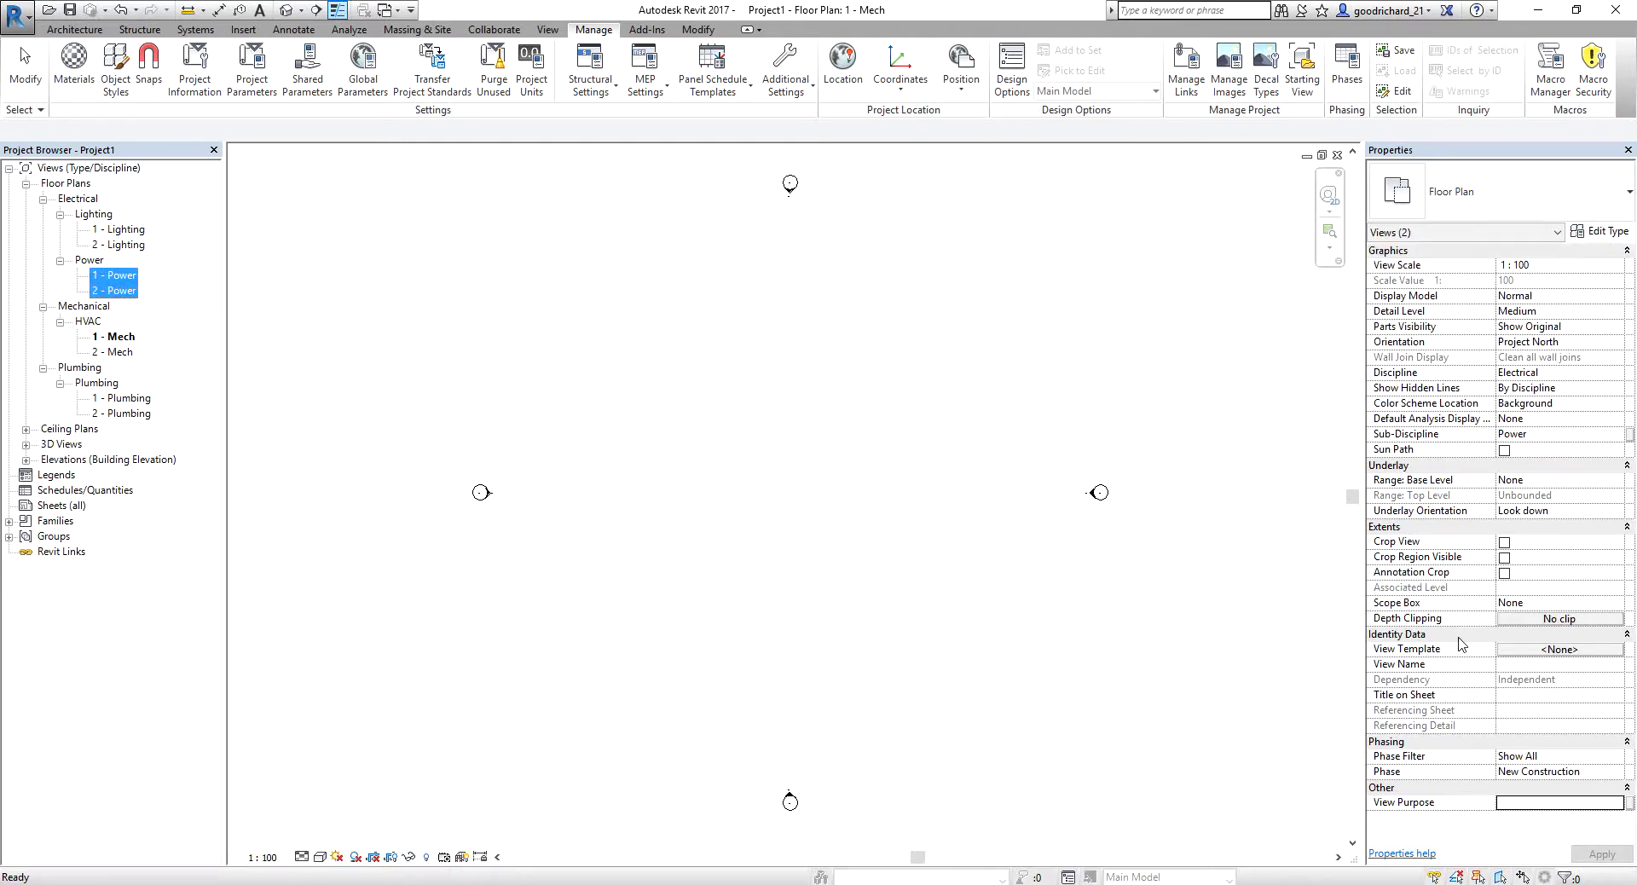
click(1522, 806)
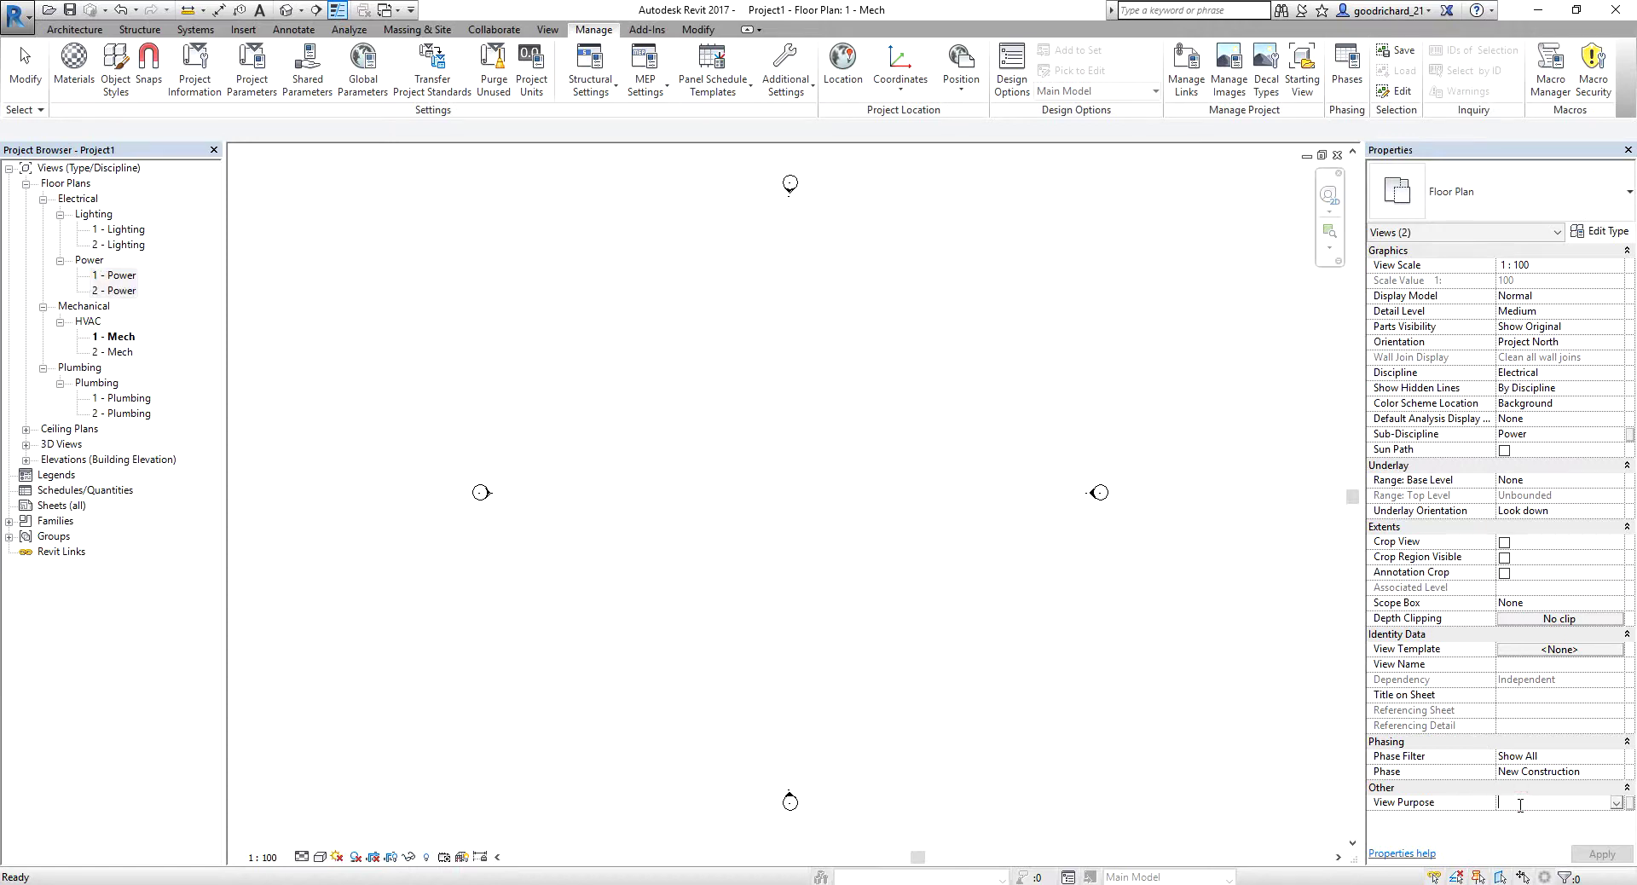
text(Constr)
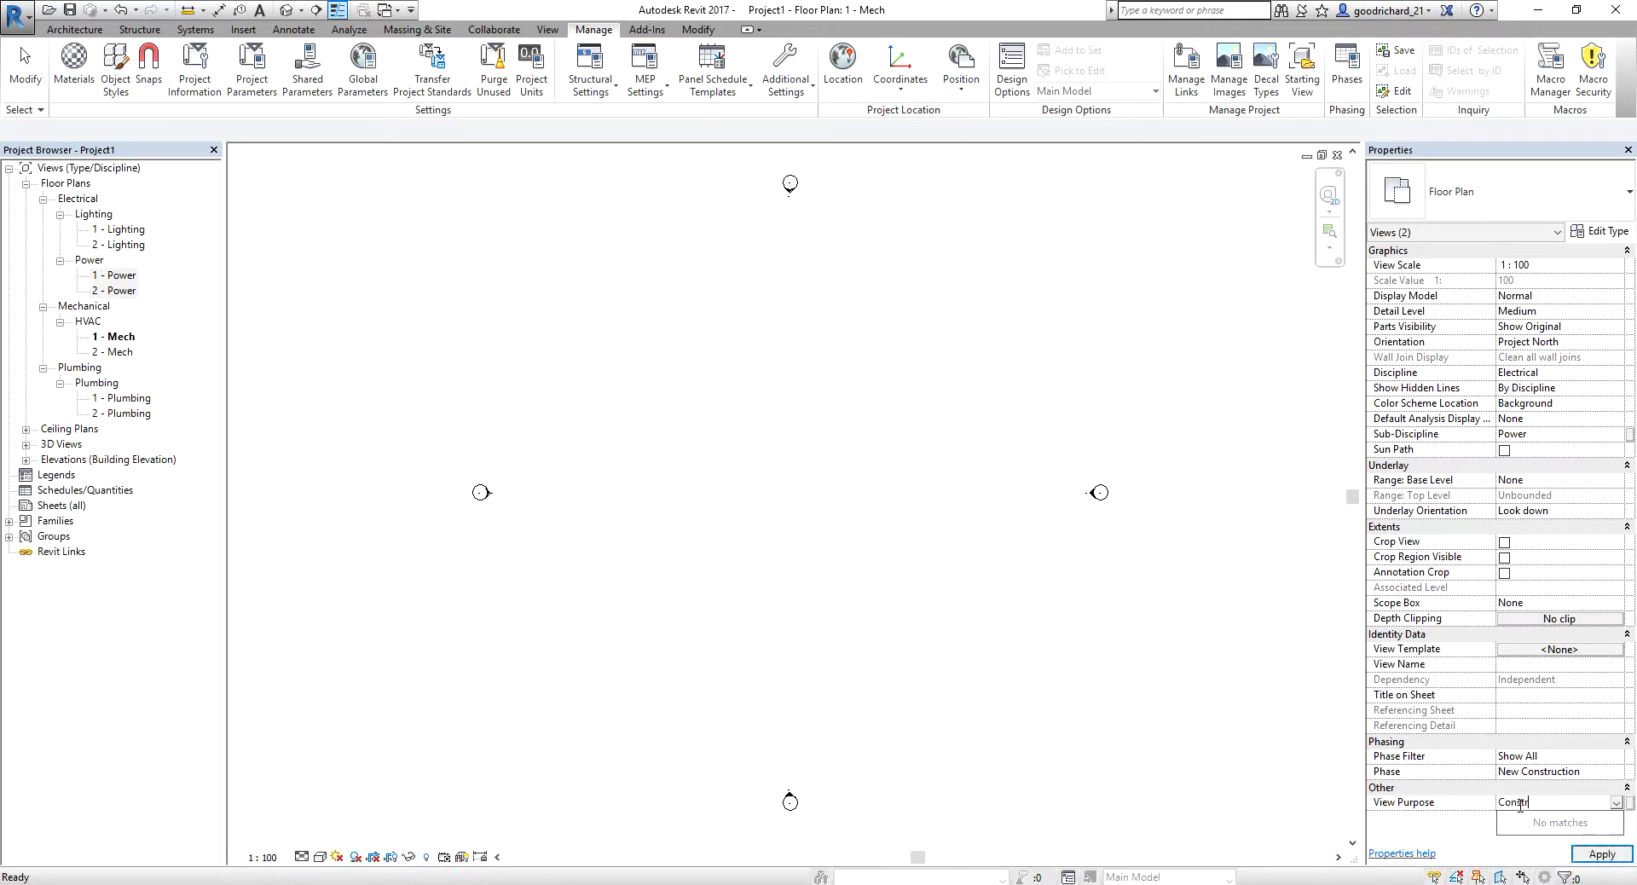
text(uction Documentation)
click(1591, 854)
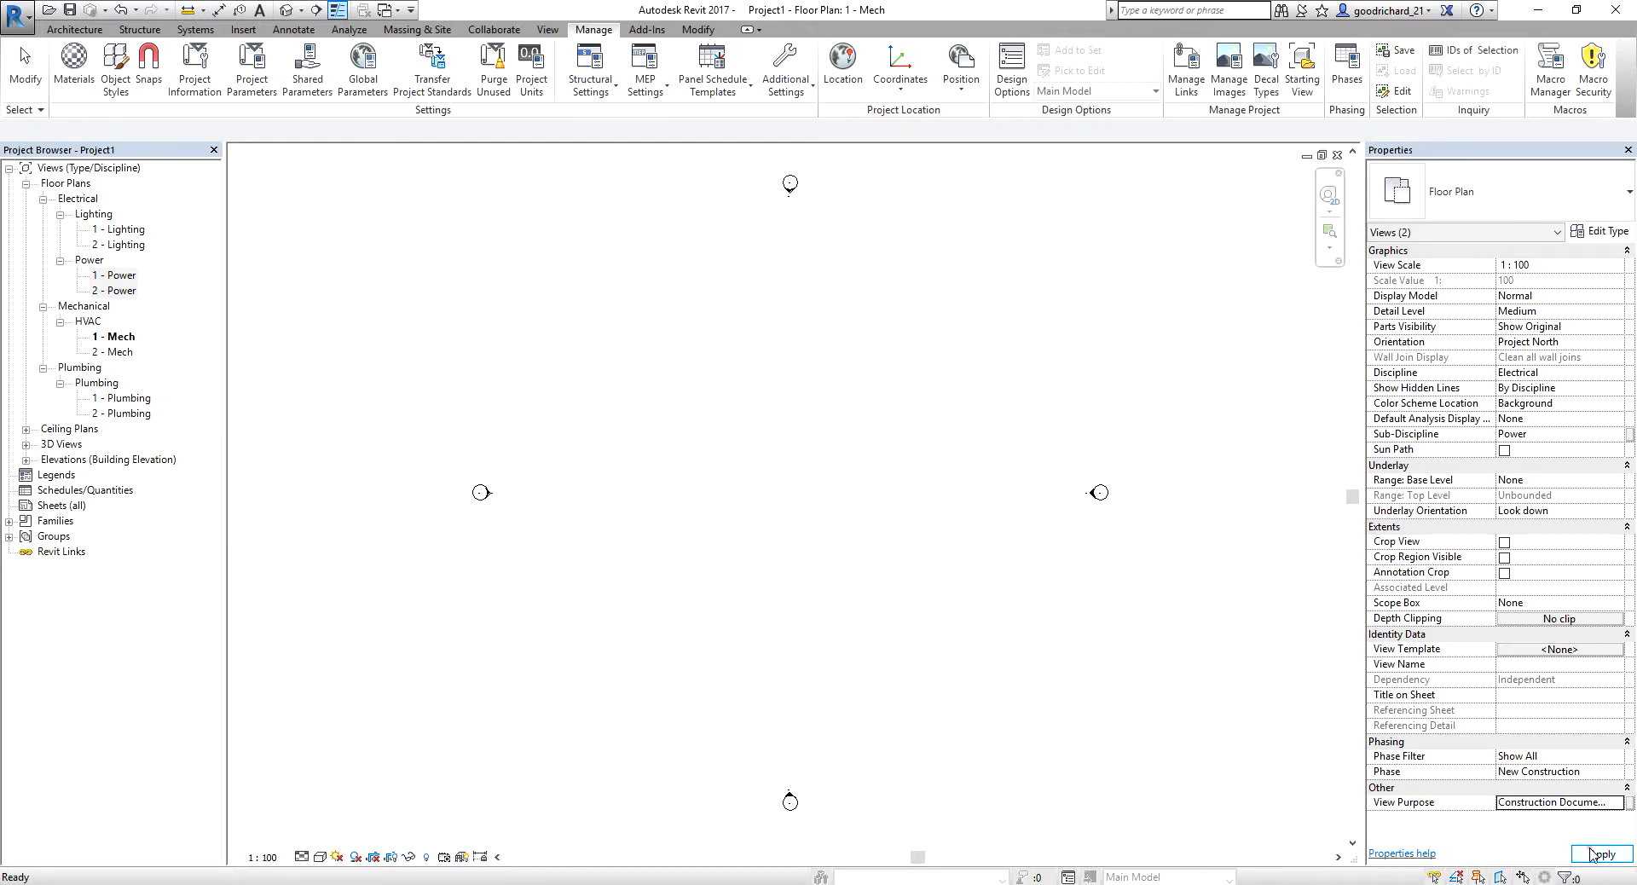
click(771, 553)
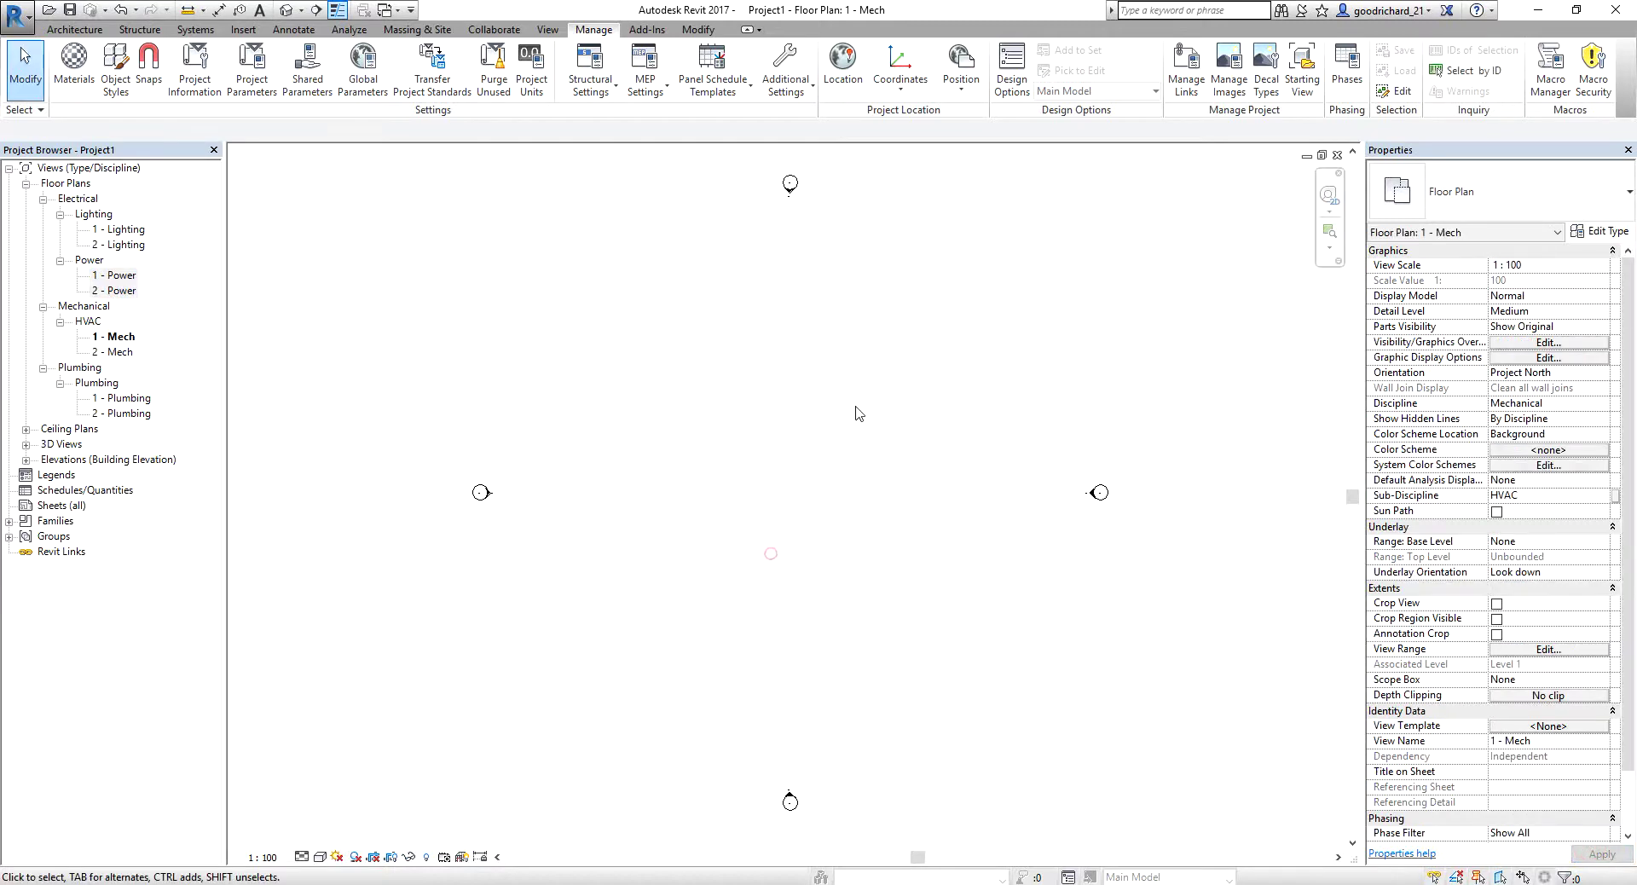
click(117, 276)
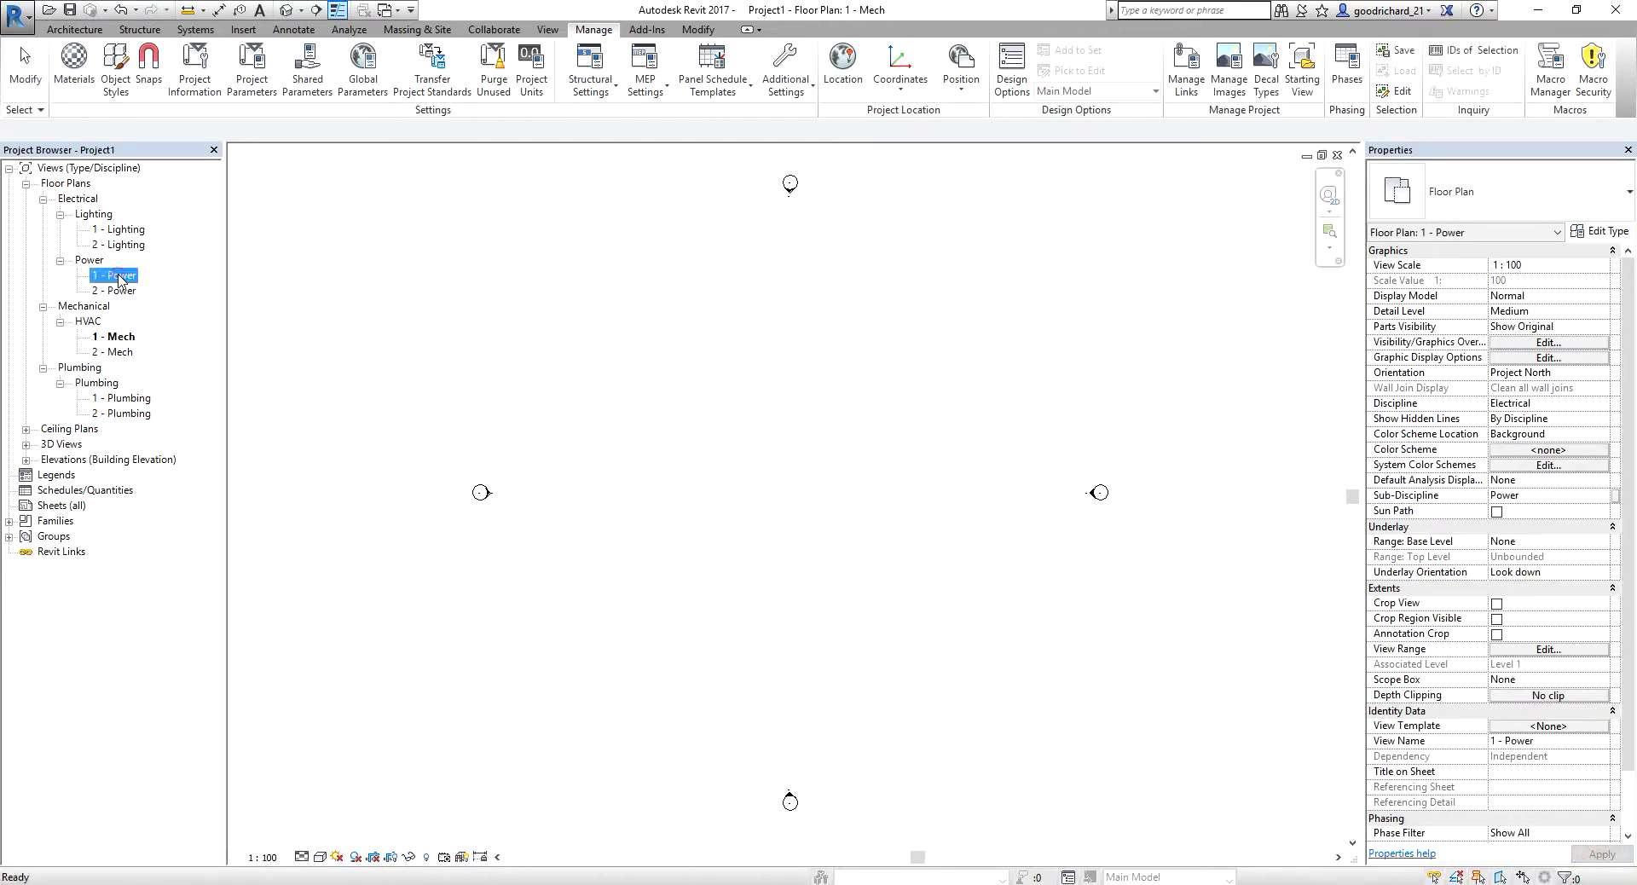
click(1624, 801)
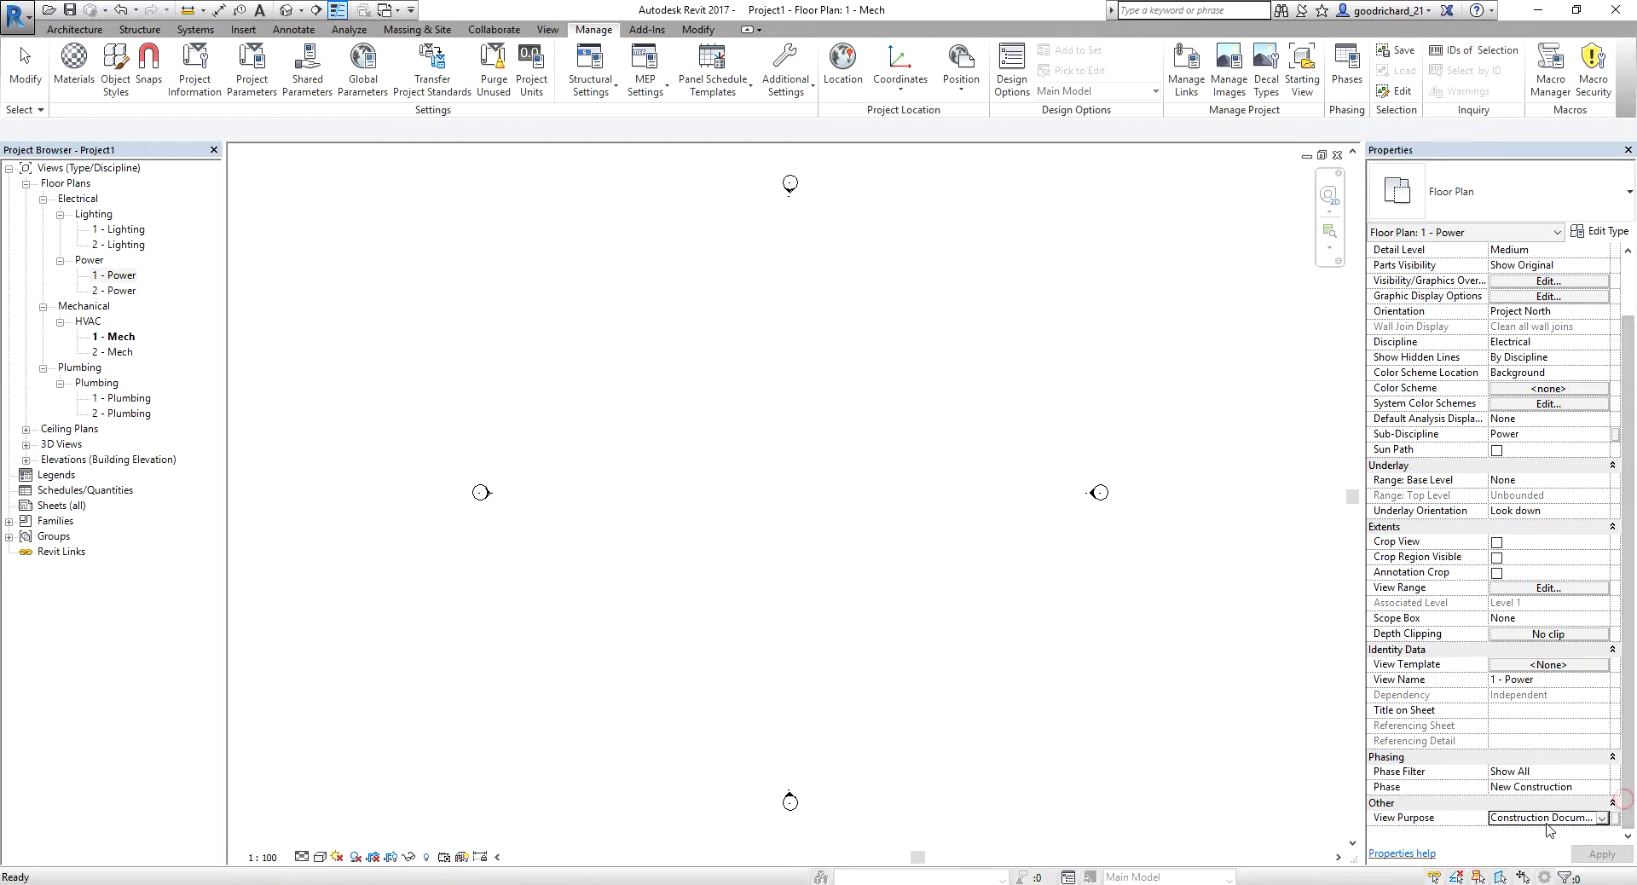
Step: Set View Purpose to the existing value Analytical for both the 1 - Mech and 2 - Mech floor plans
click(120, 340)
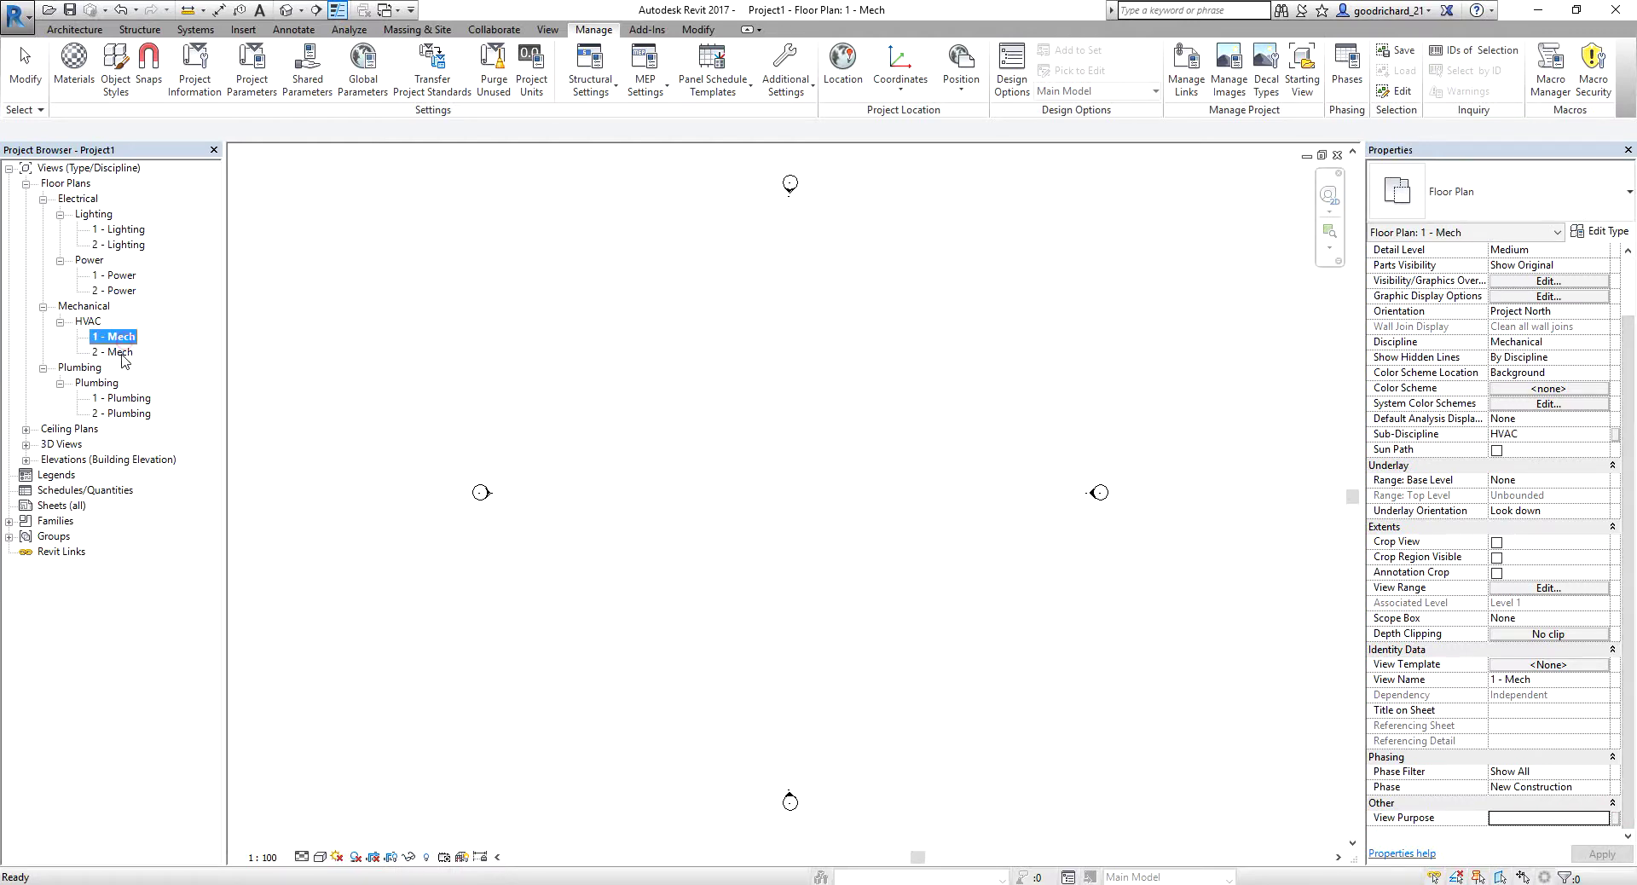
ctrl+click(119, 352)
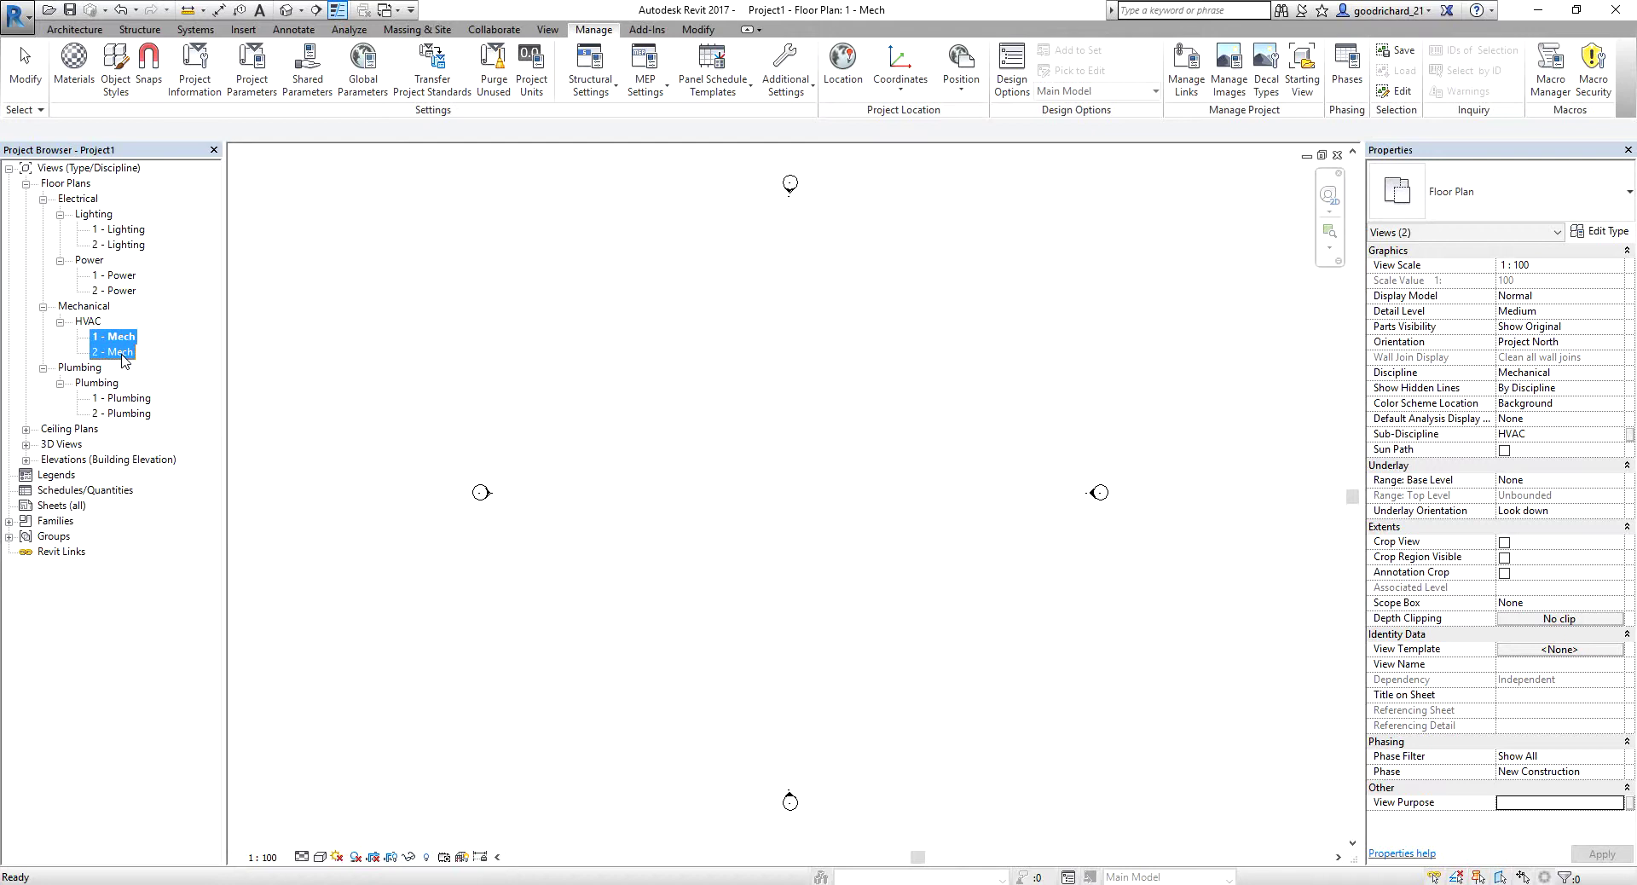
click(1560, 803)
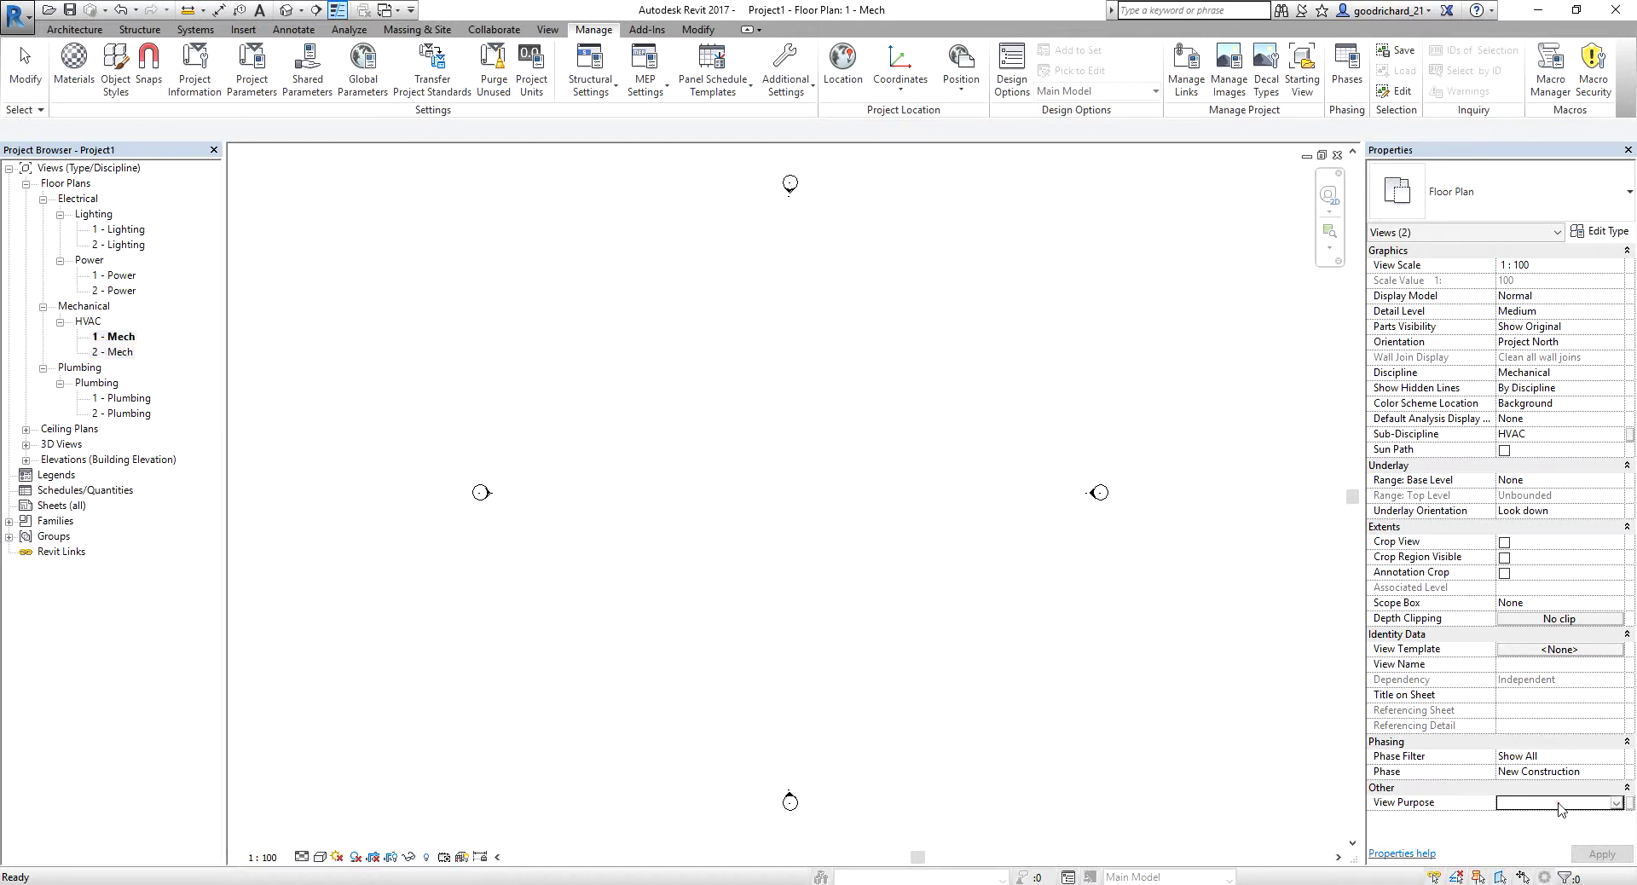
click(1615, 803)
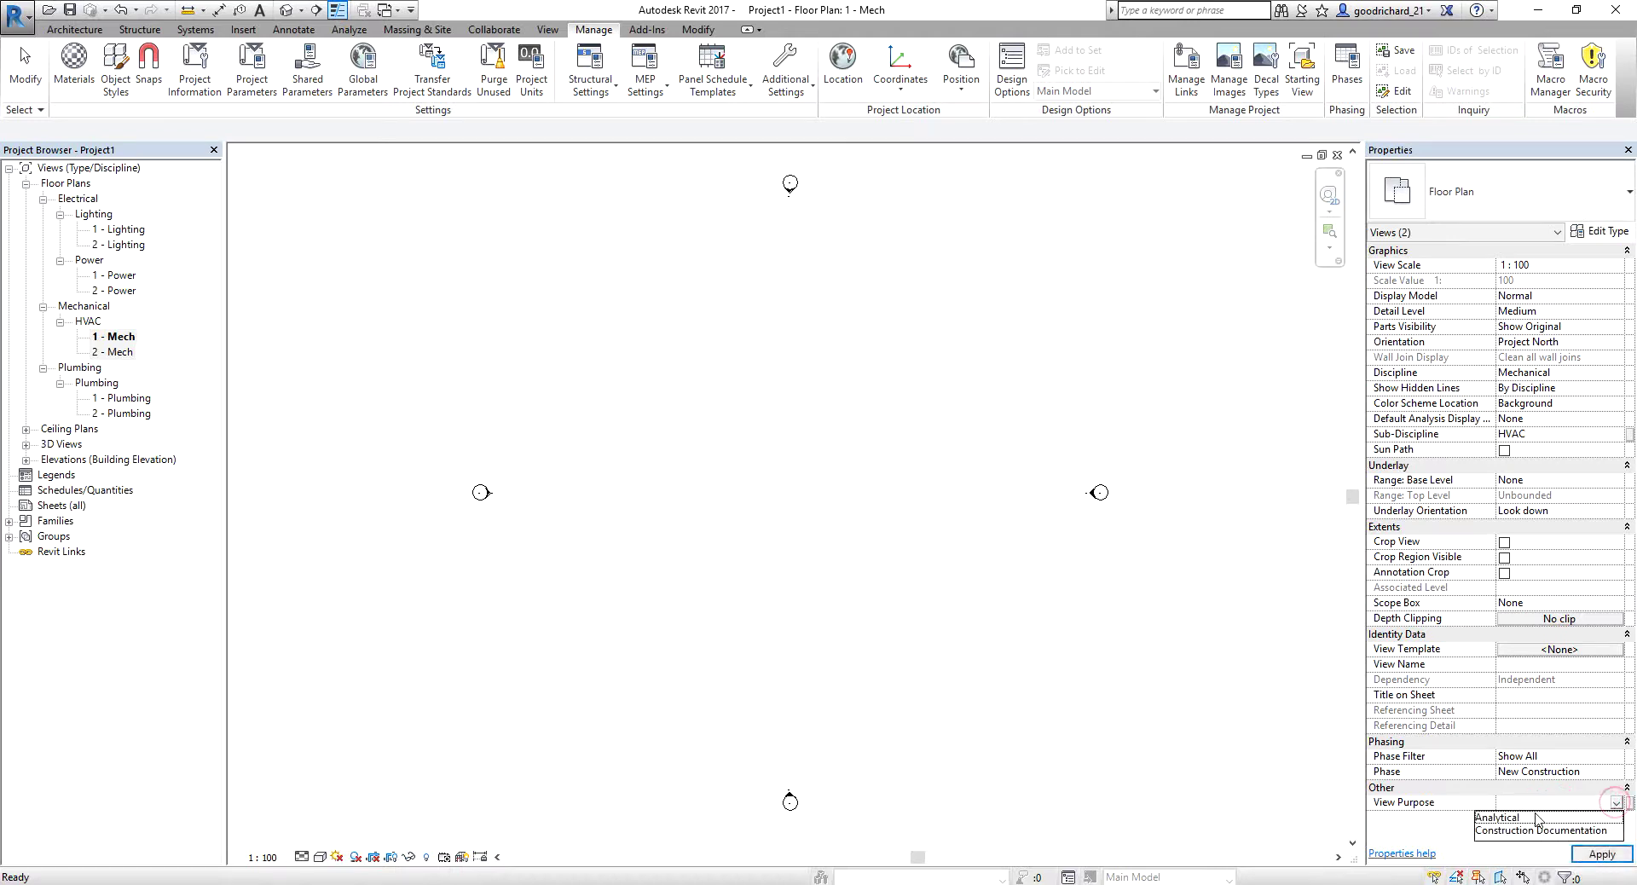
click(1500, 817)
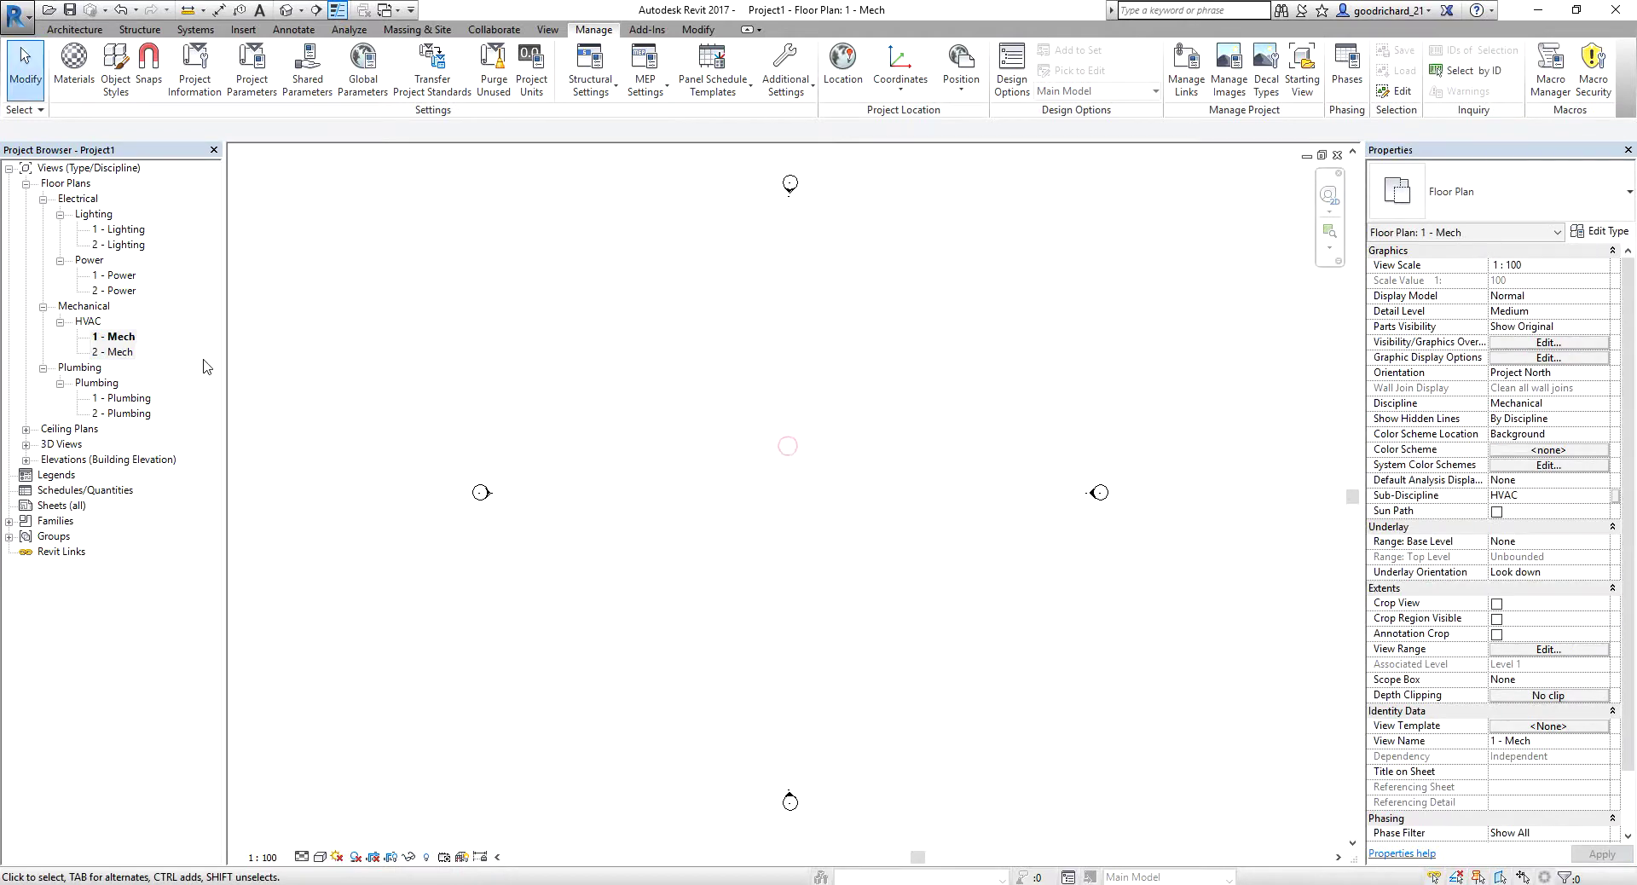
Step: Set View Purpose to Working for both the 1 - Plumbing and 2 - Plumbing floor plans
click(128, 398)
ctrl+click(134, 414)
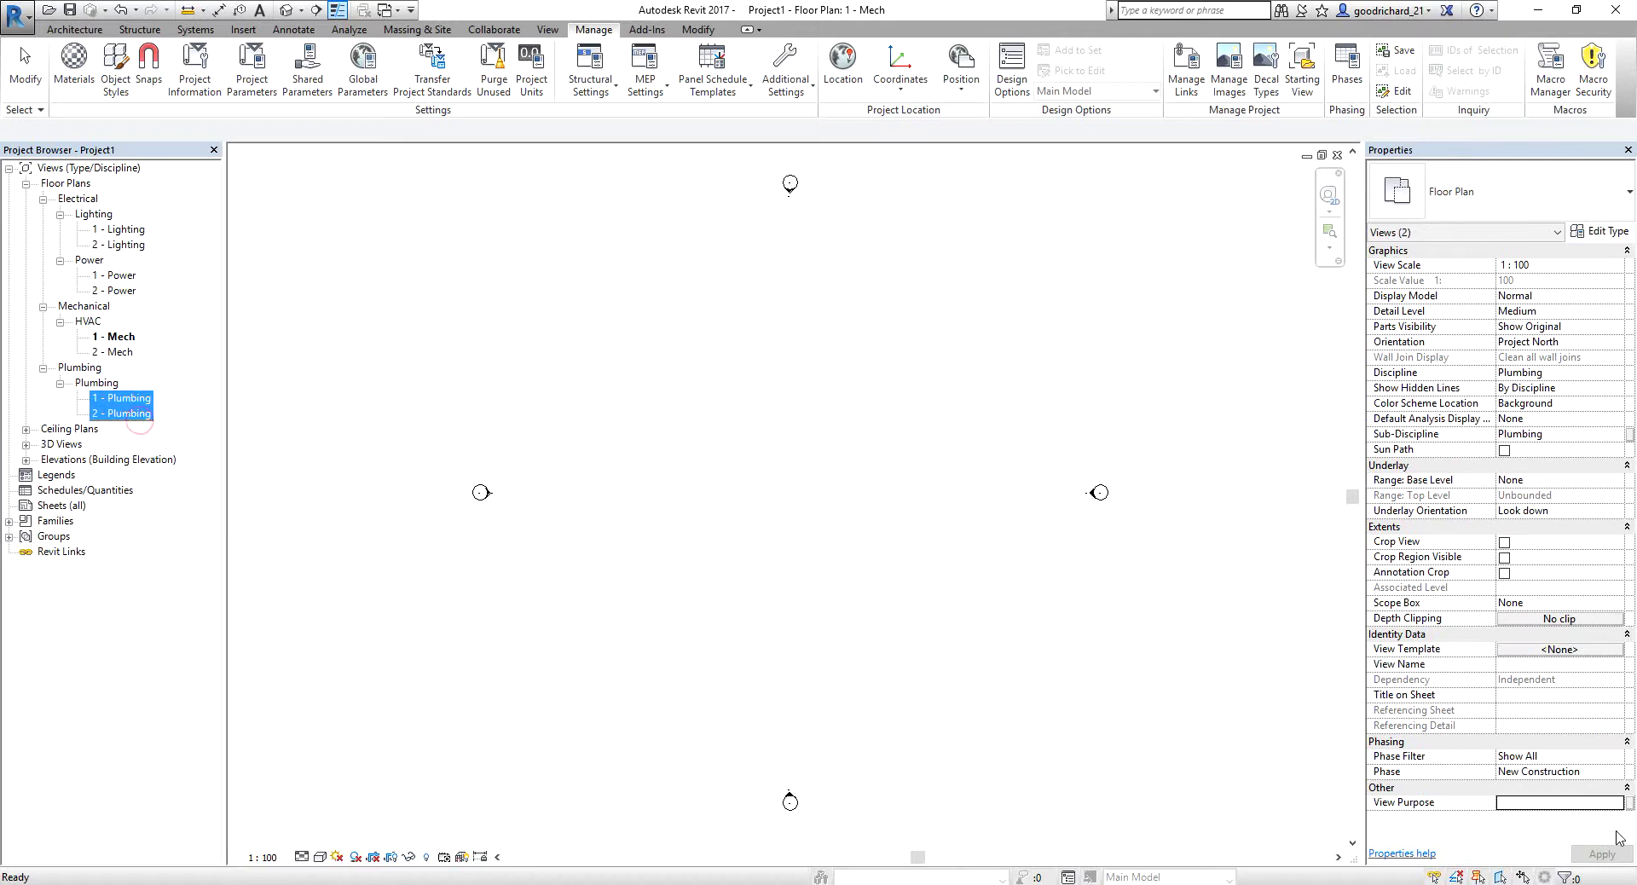
click(1590, 803)
text(W)
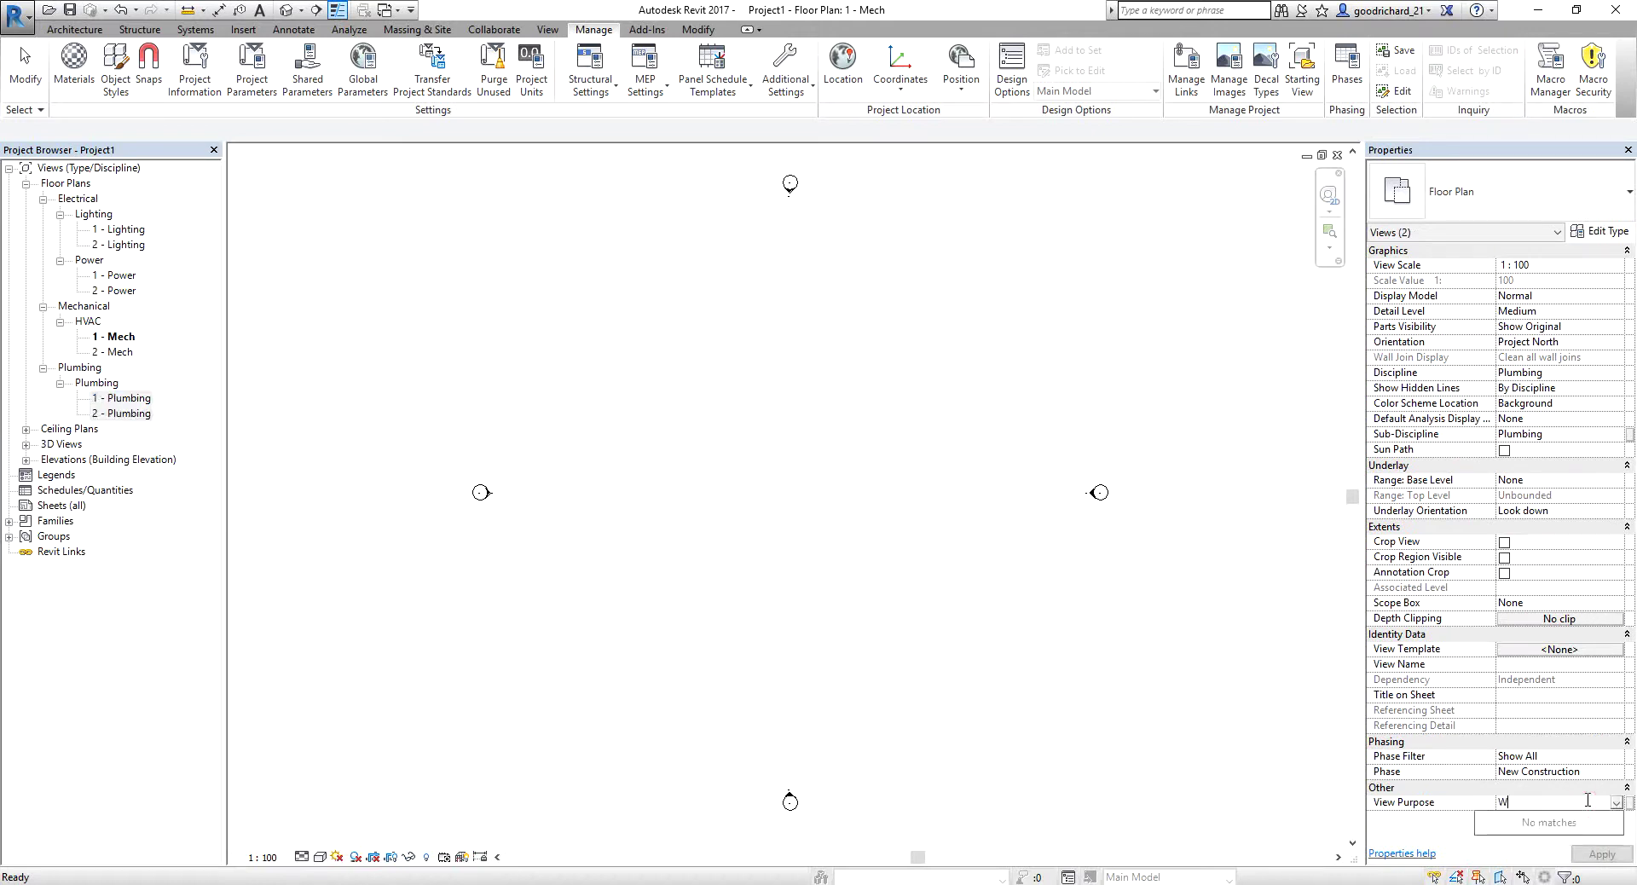
text(orking)
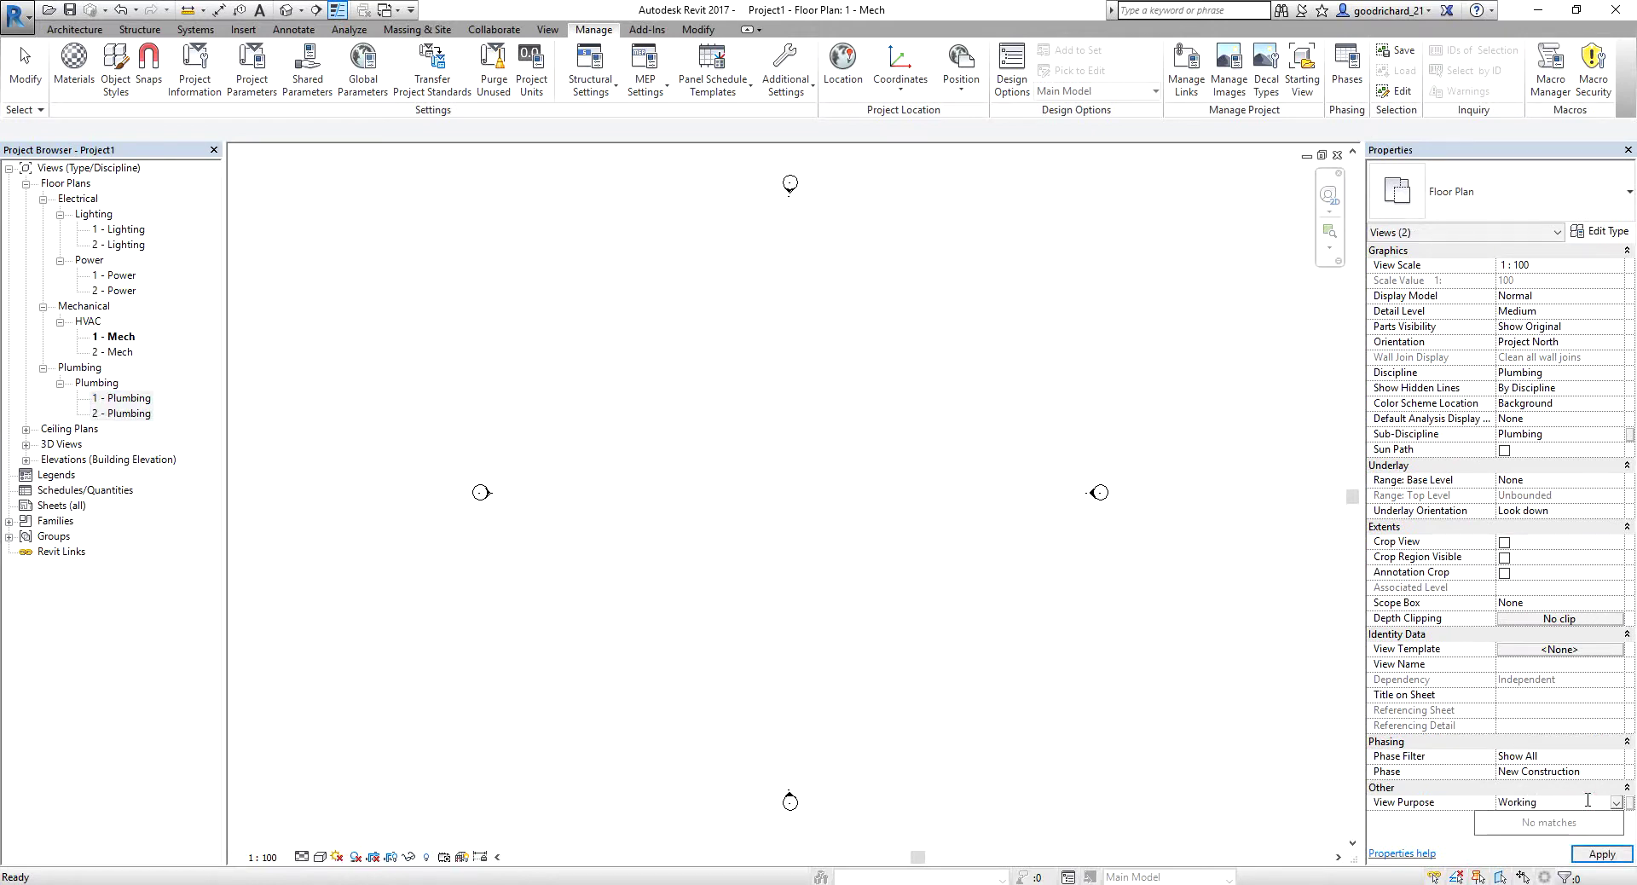
click(1601, 854)
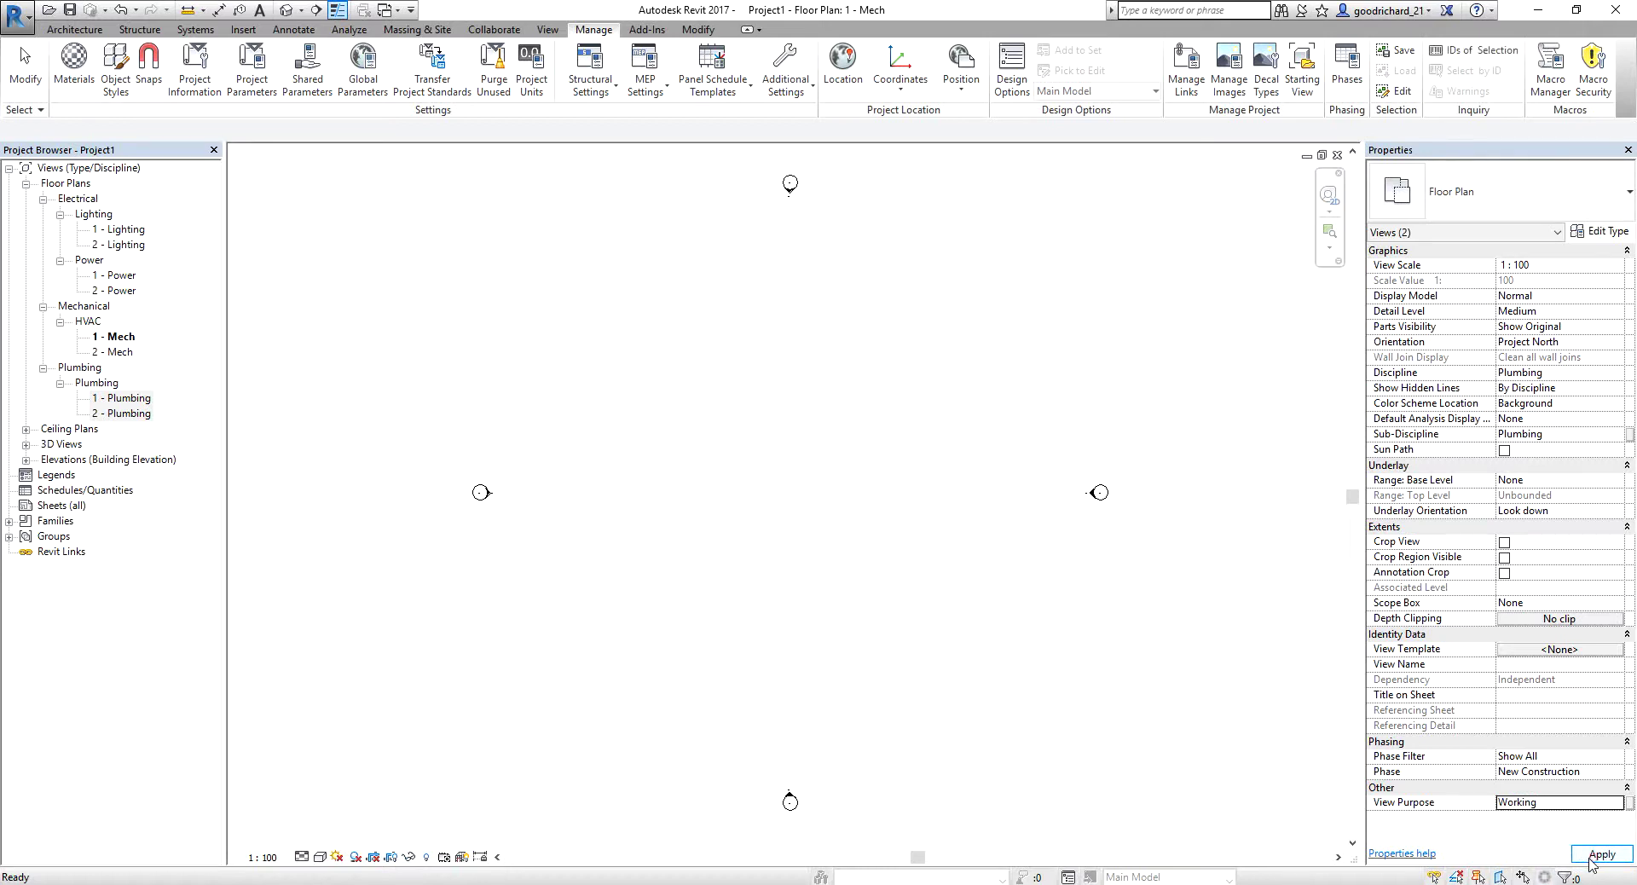
click(908, 573)
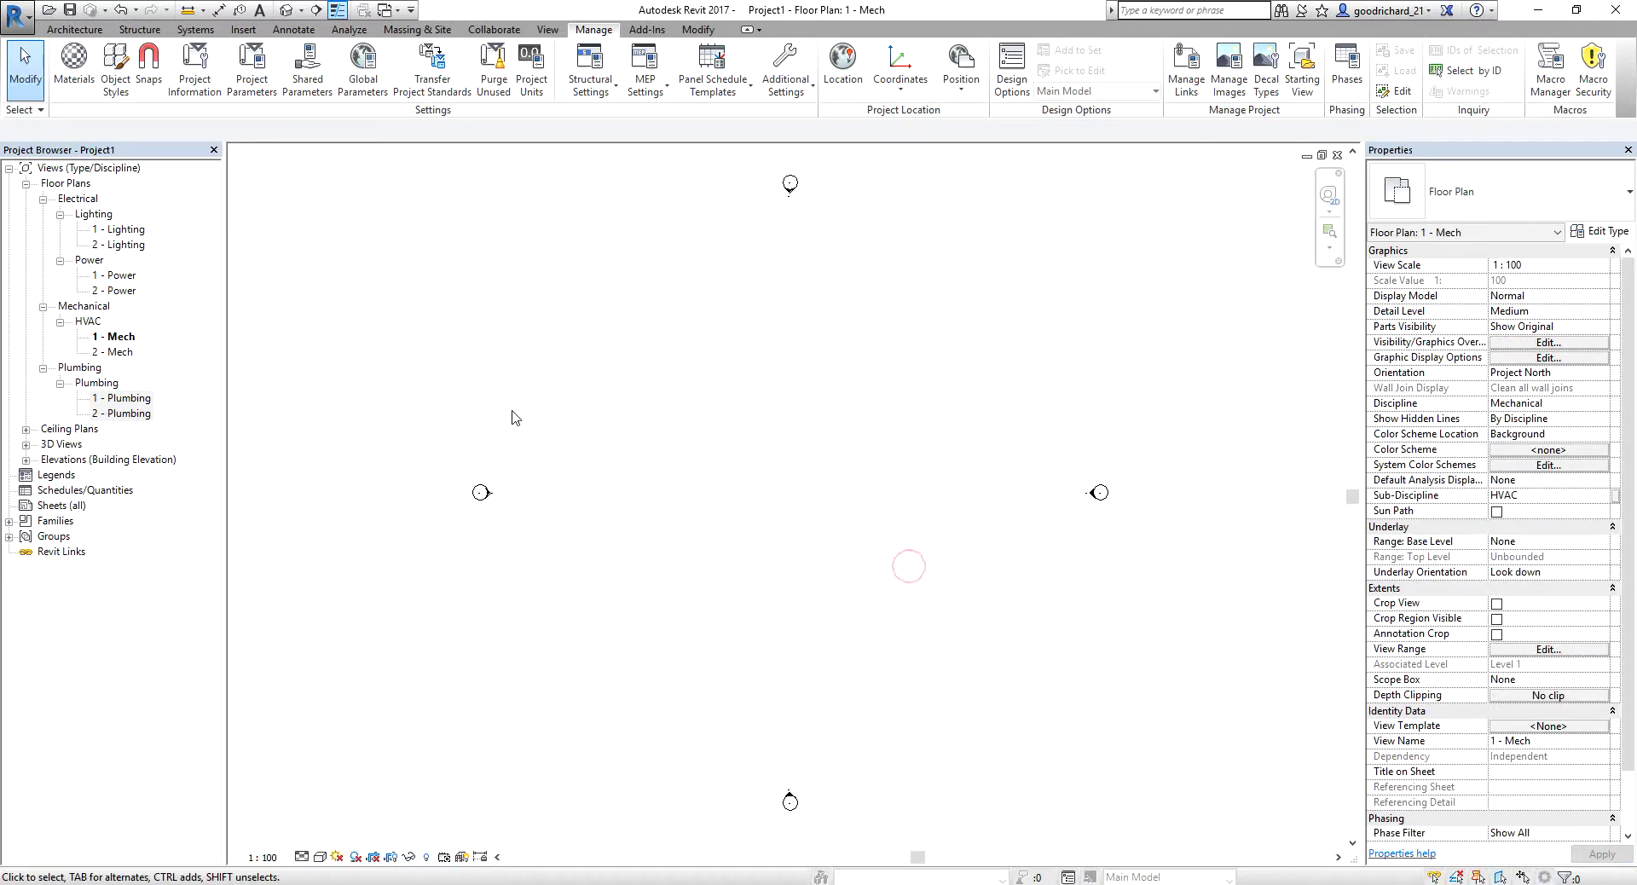
click(140, 400)
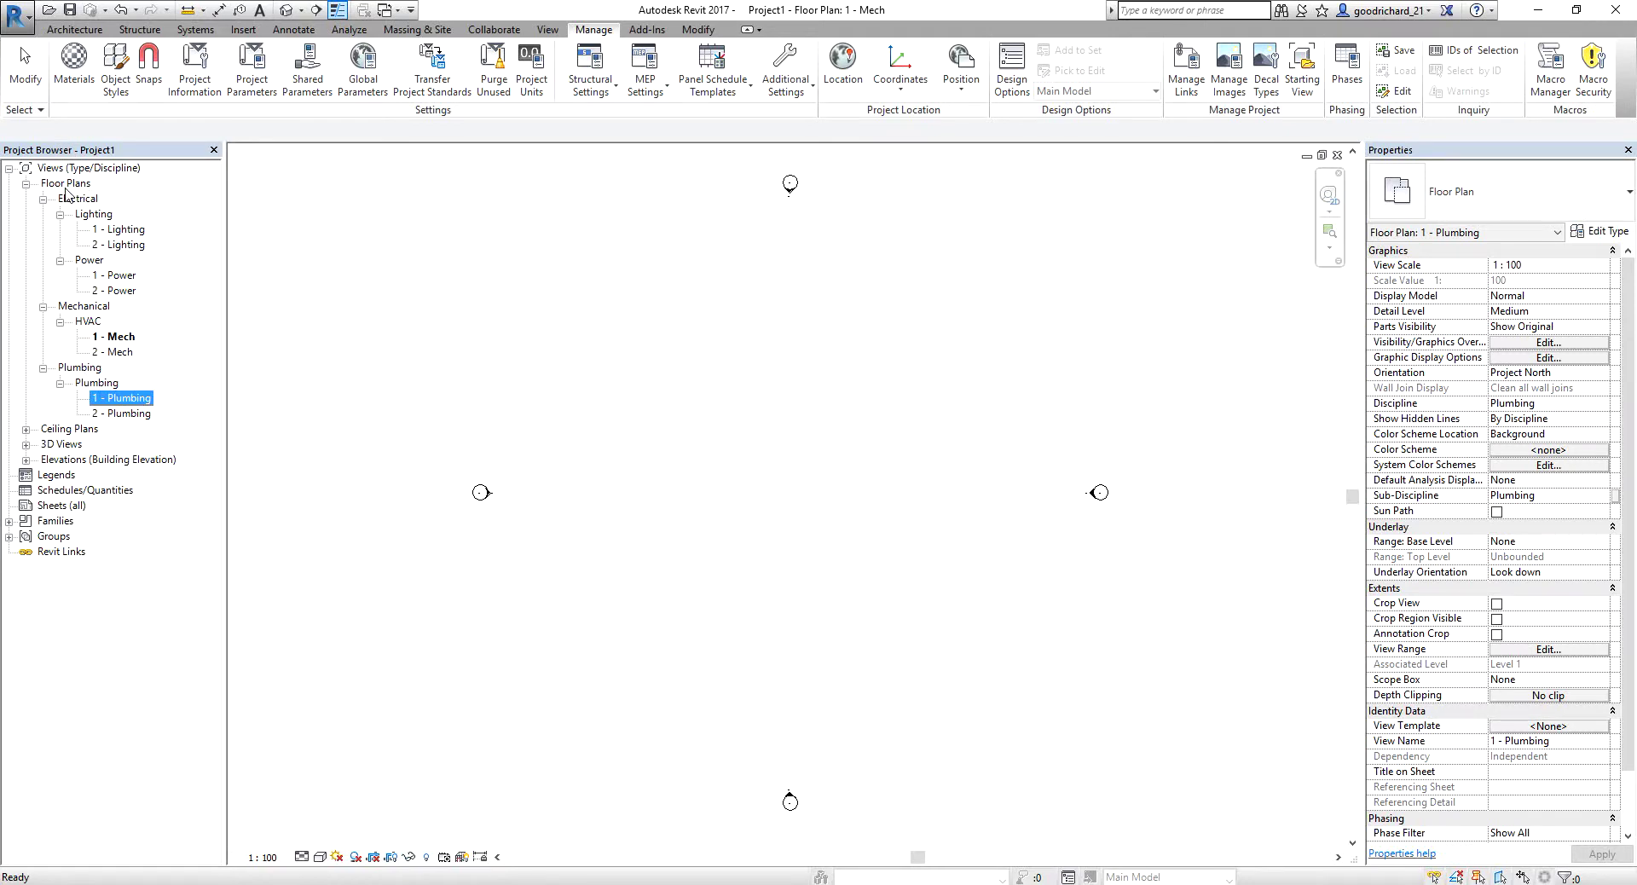
click(720, 384)
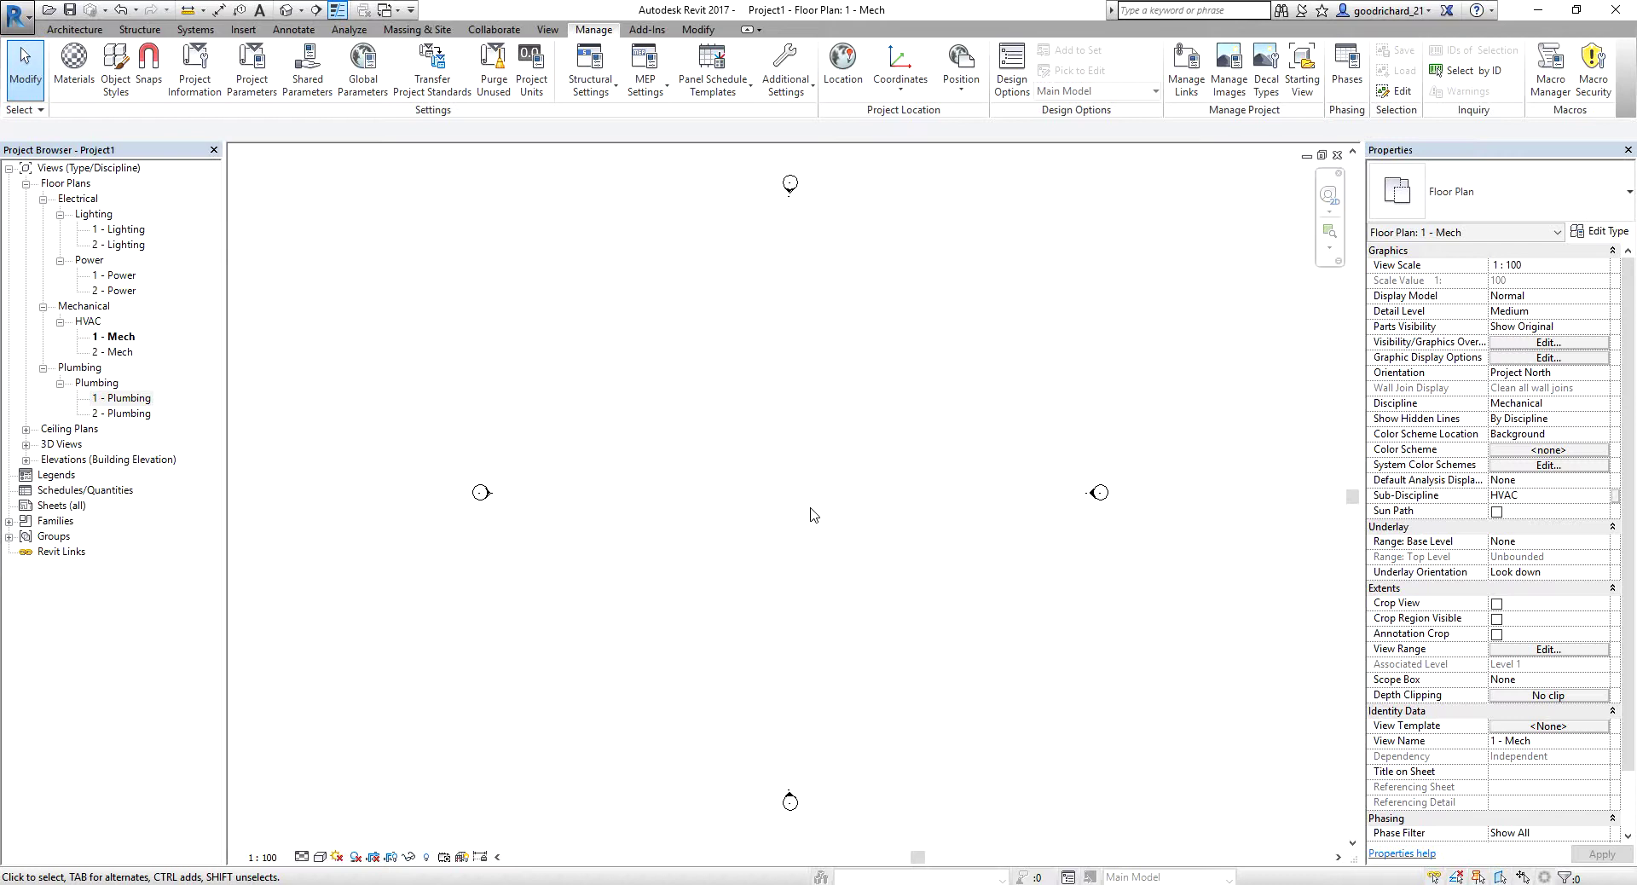
Step: Create a new project based on the Mechanical Template
click(772, 22)
click(31, 17)
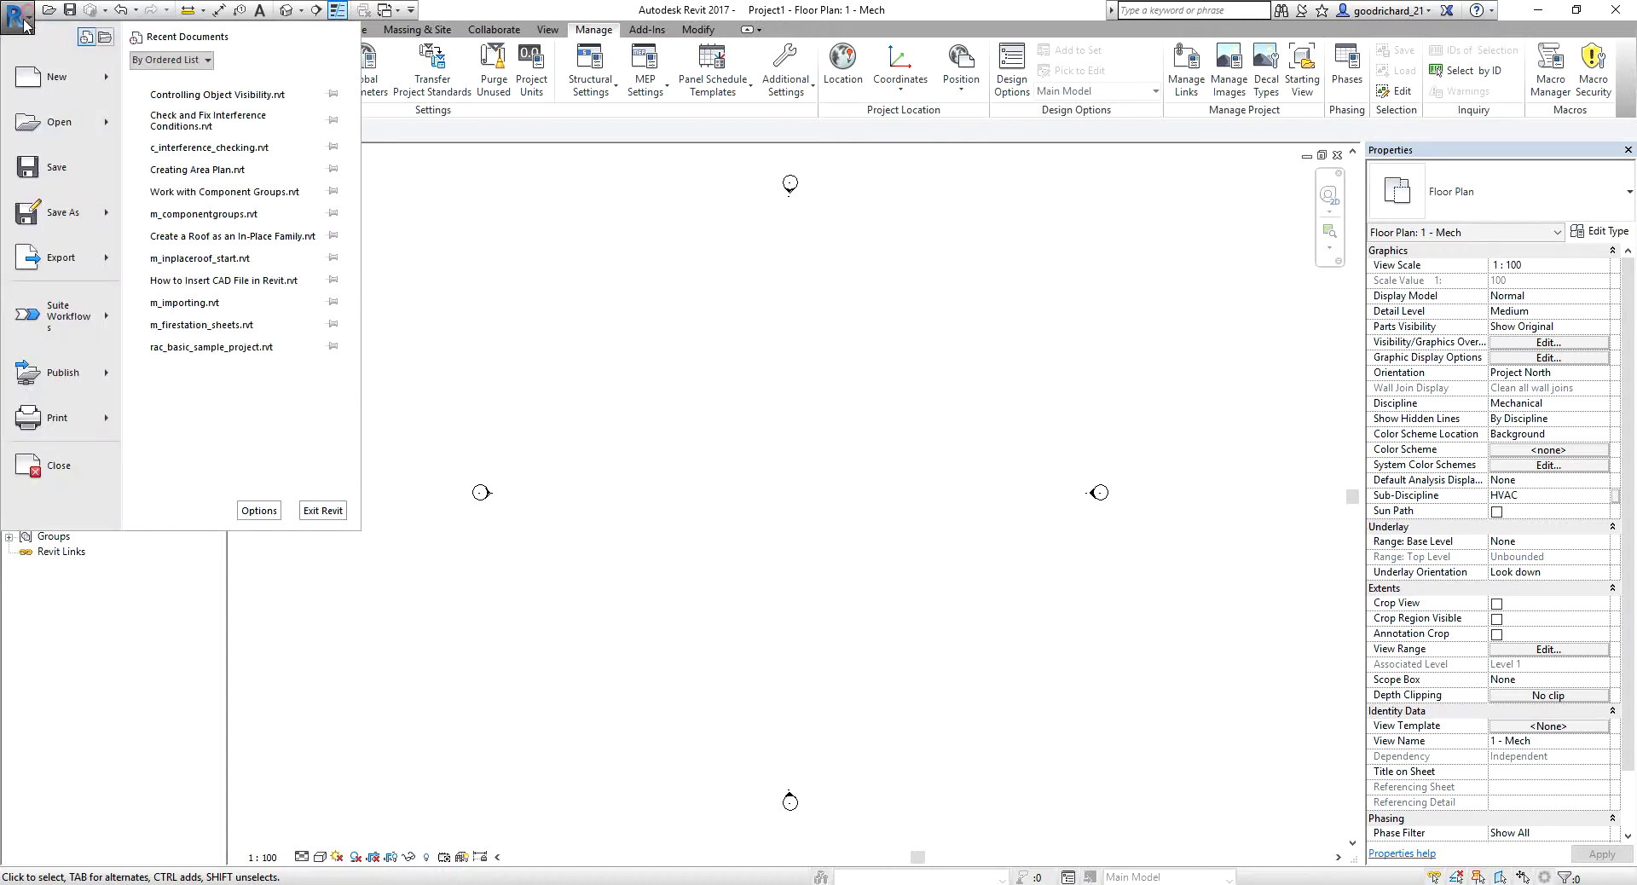
click(107, 77)
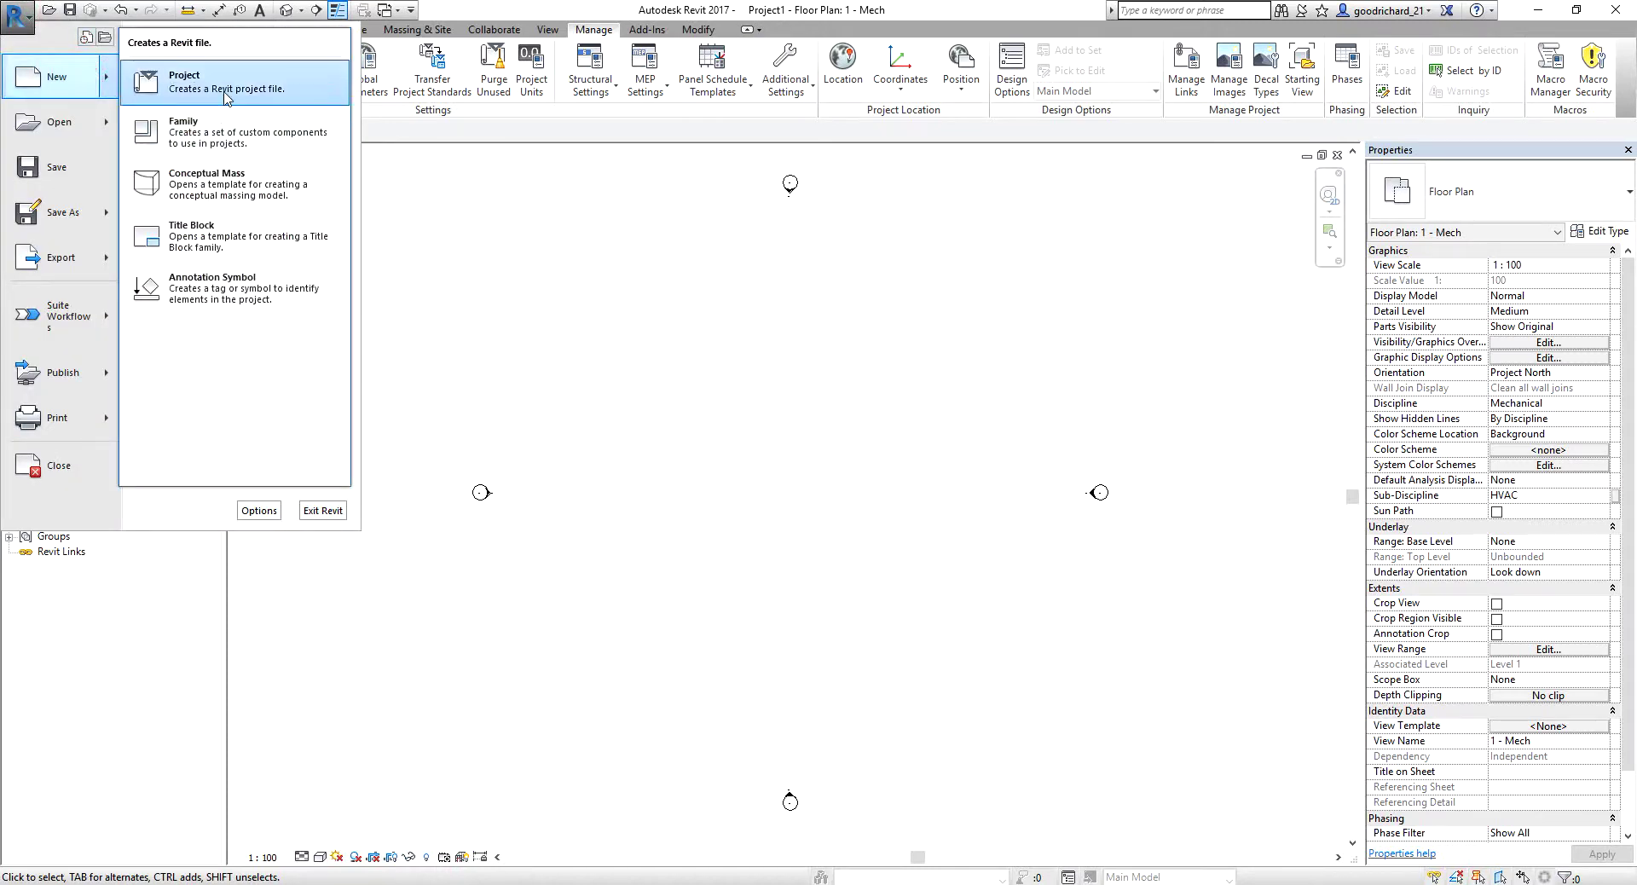
click(184, 81)
click(809, 415)
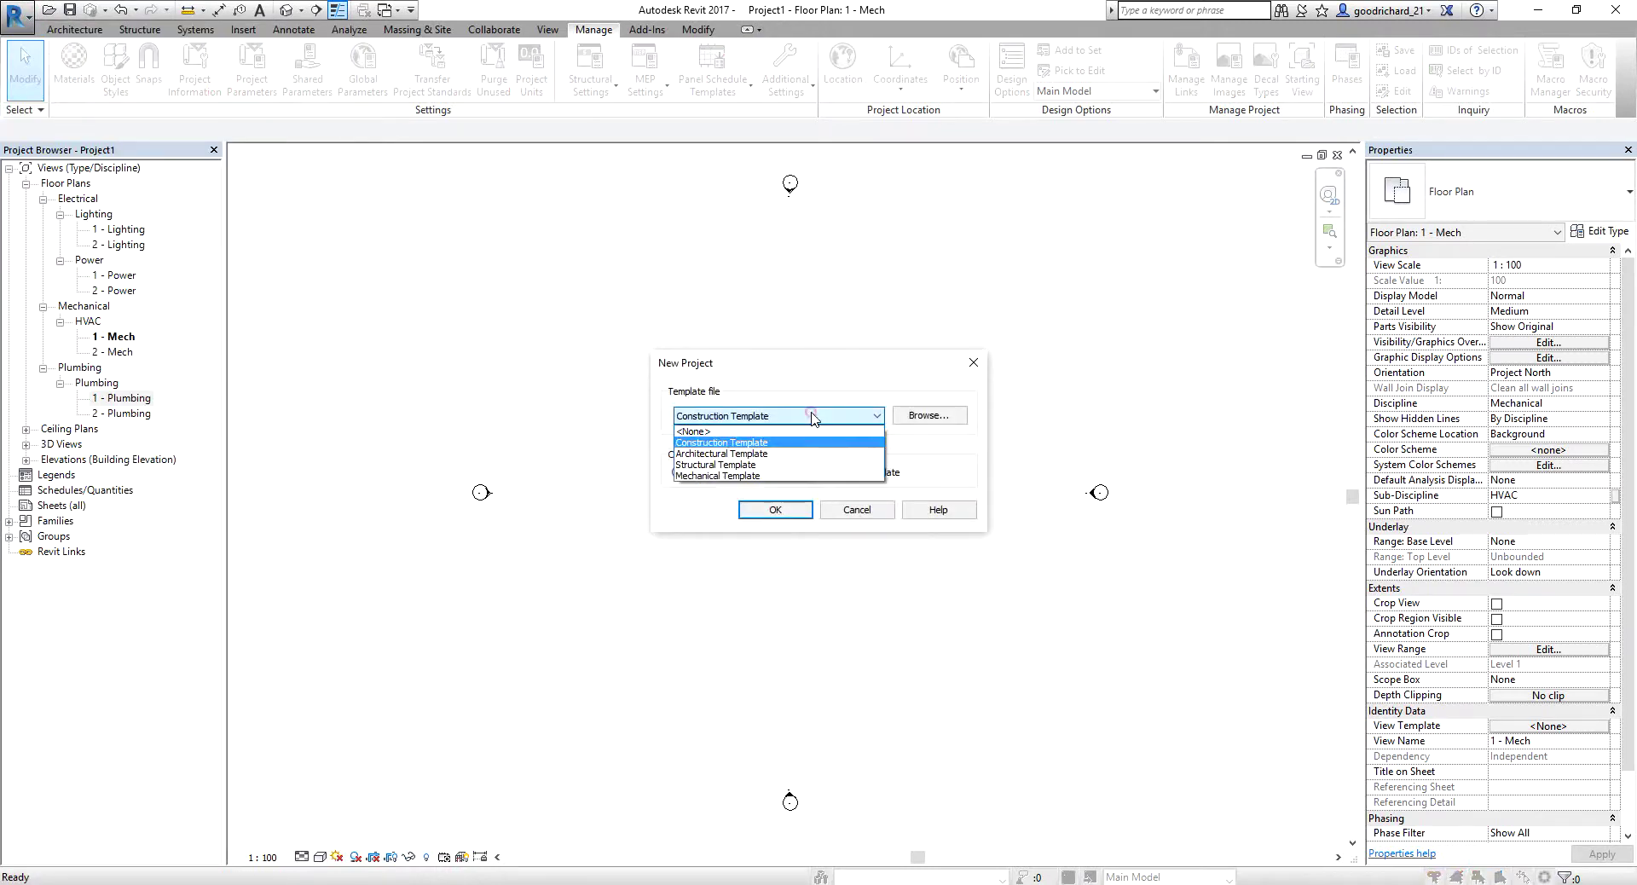
click(743, 476)
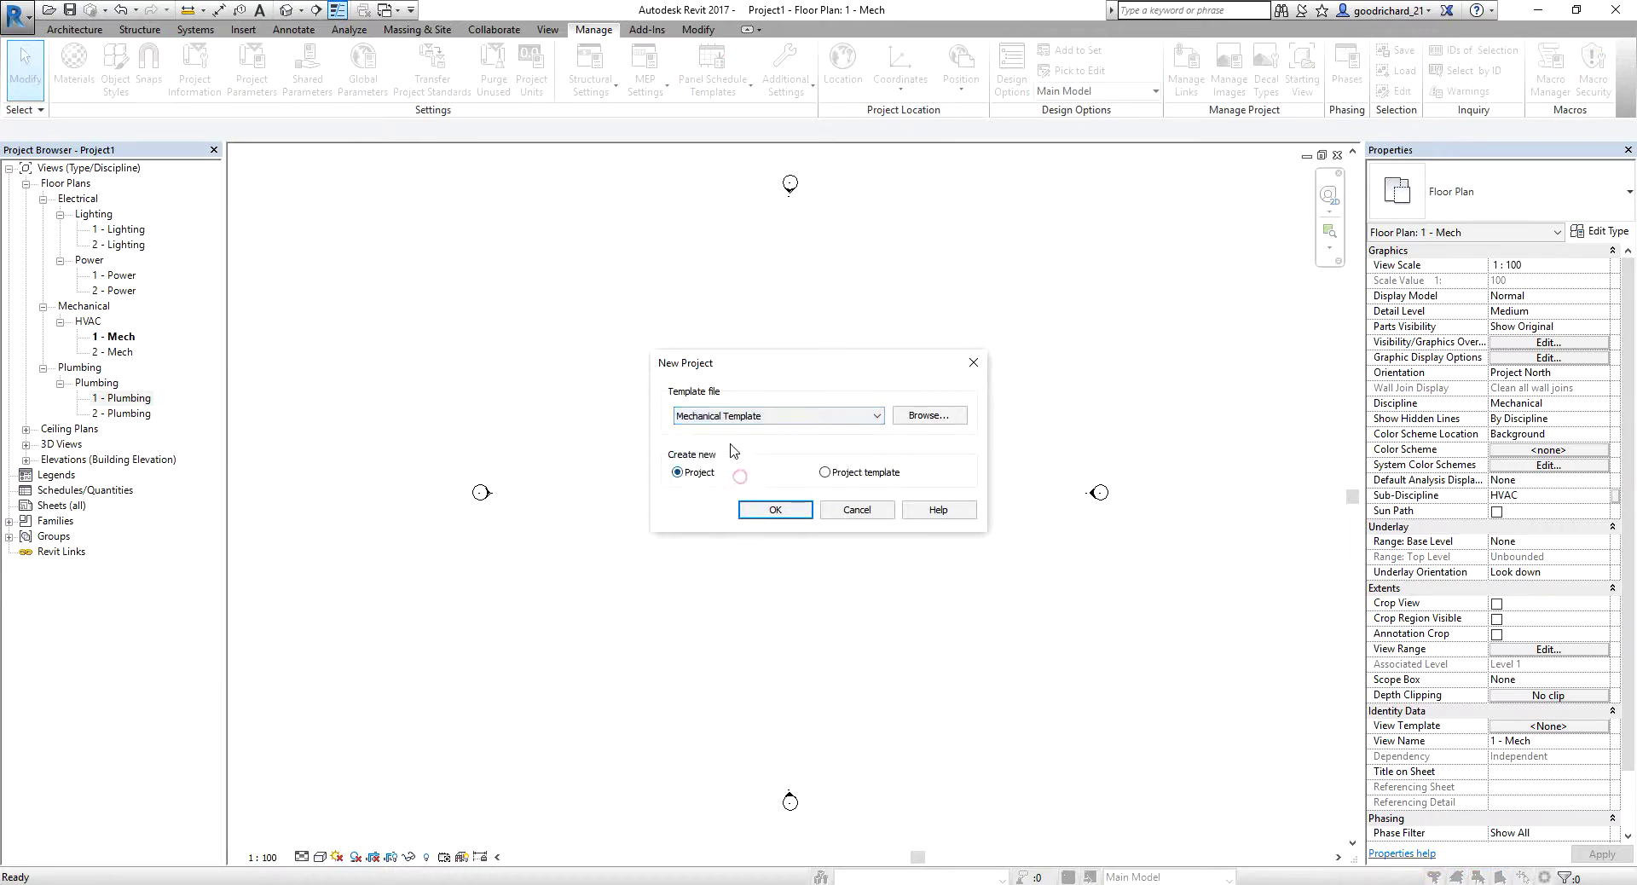
click(775, 510)
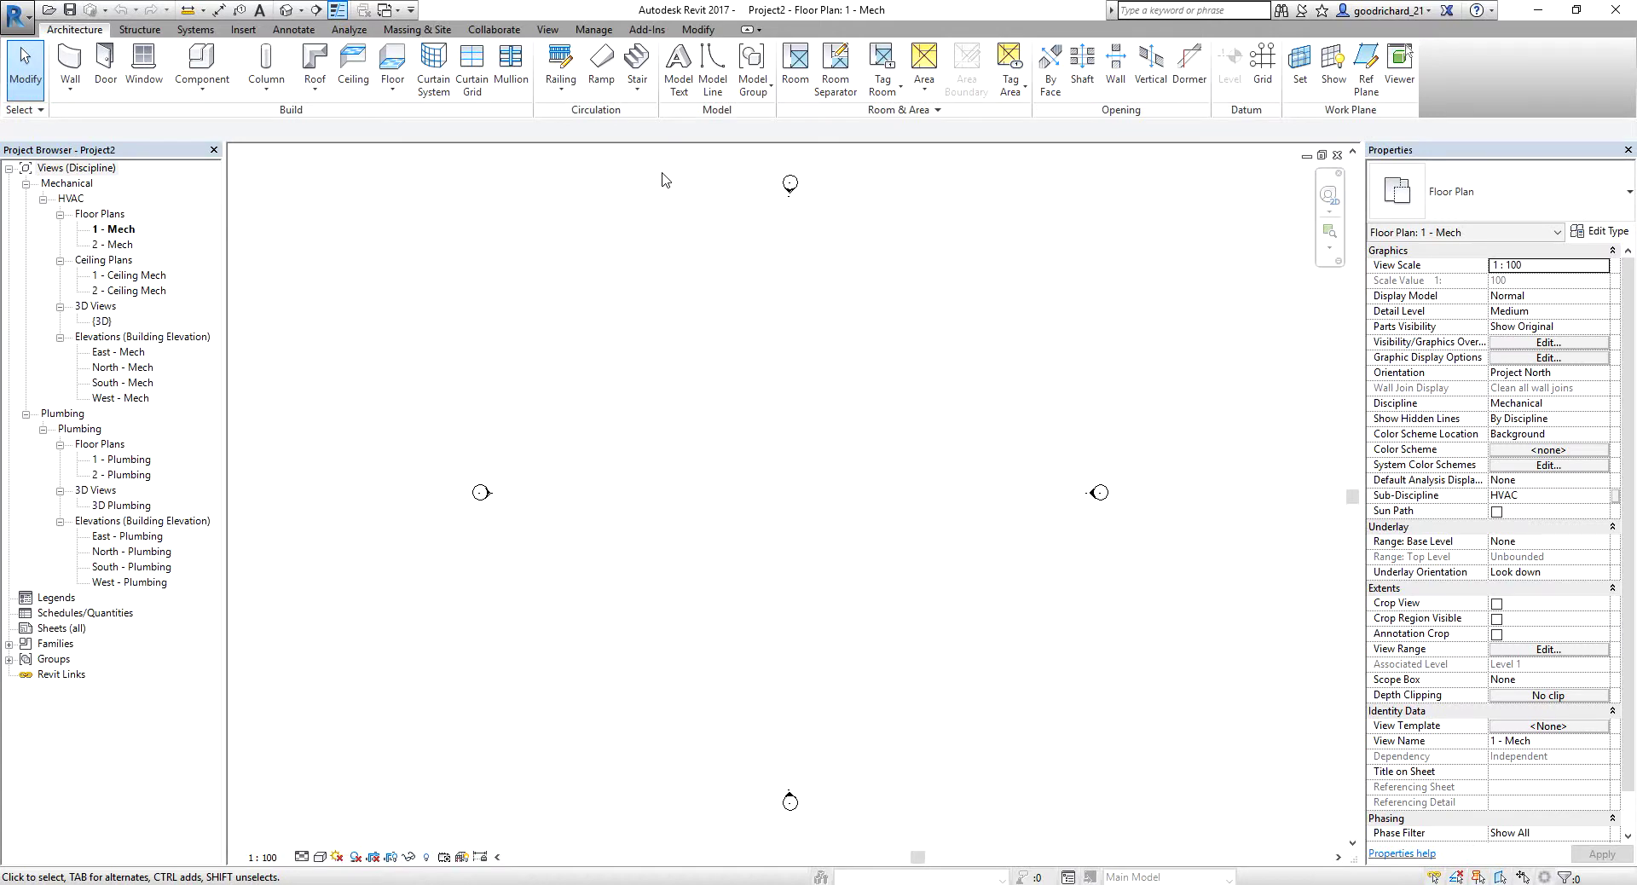
Step: Start Transfer Project Standards with Project1 as the source and deselect all items to copy
click(592, 30)
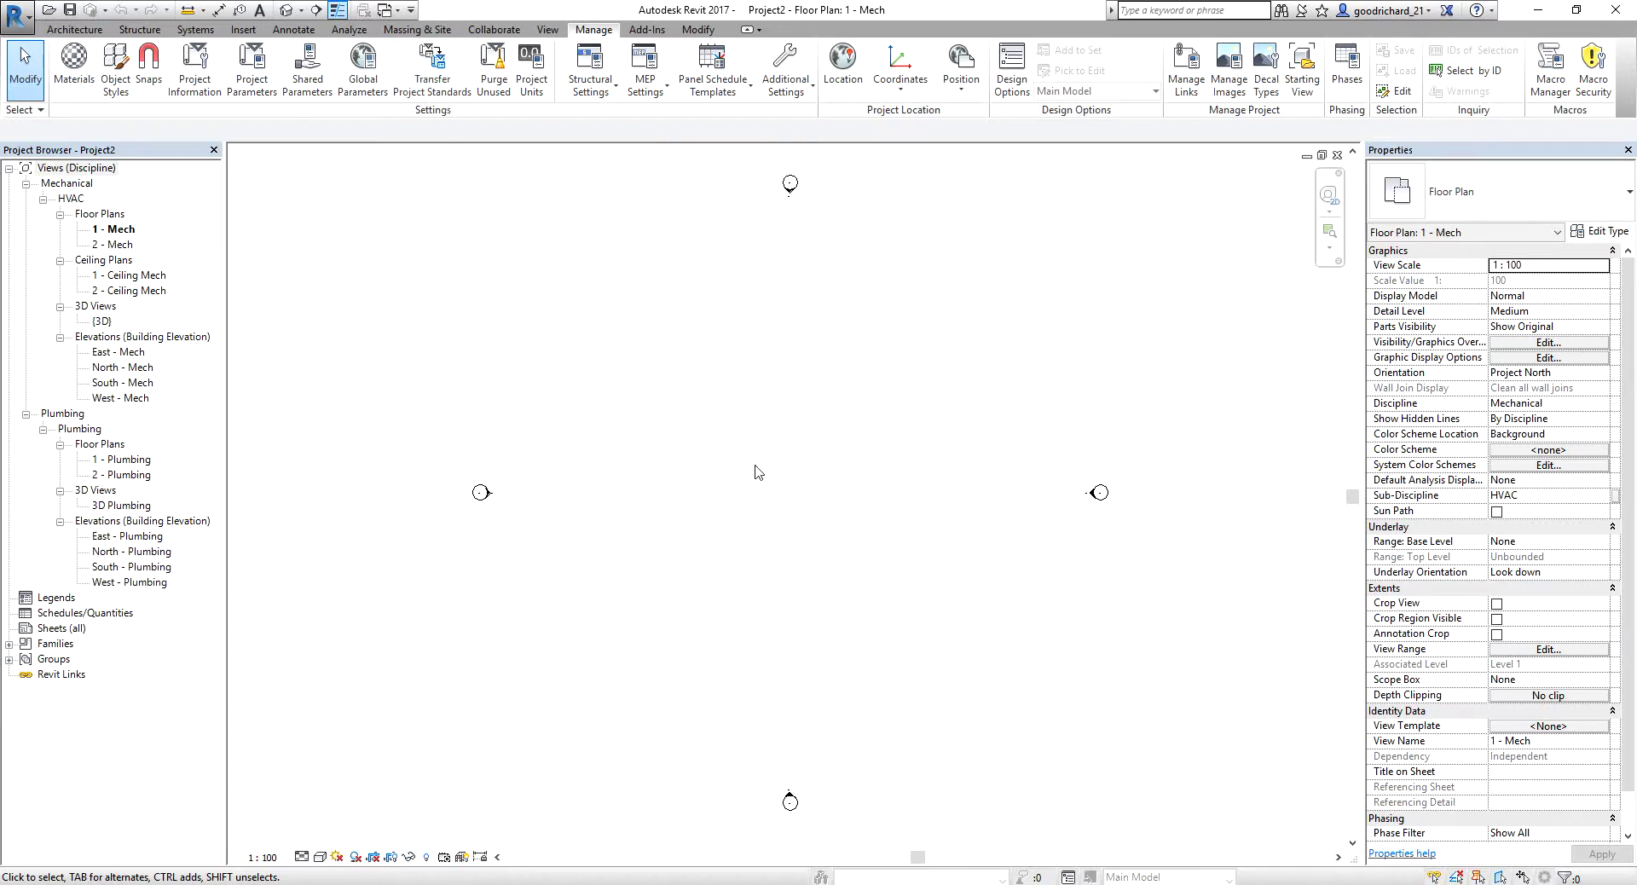
click(425, 72)
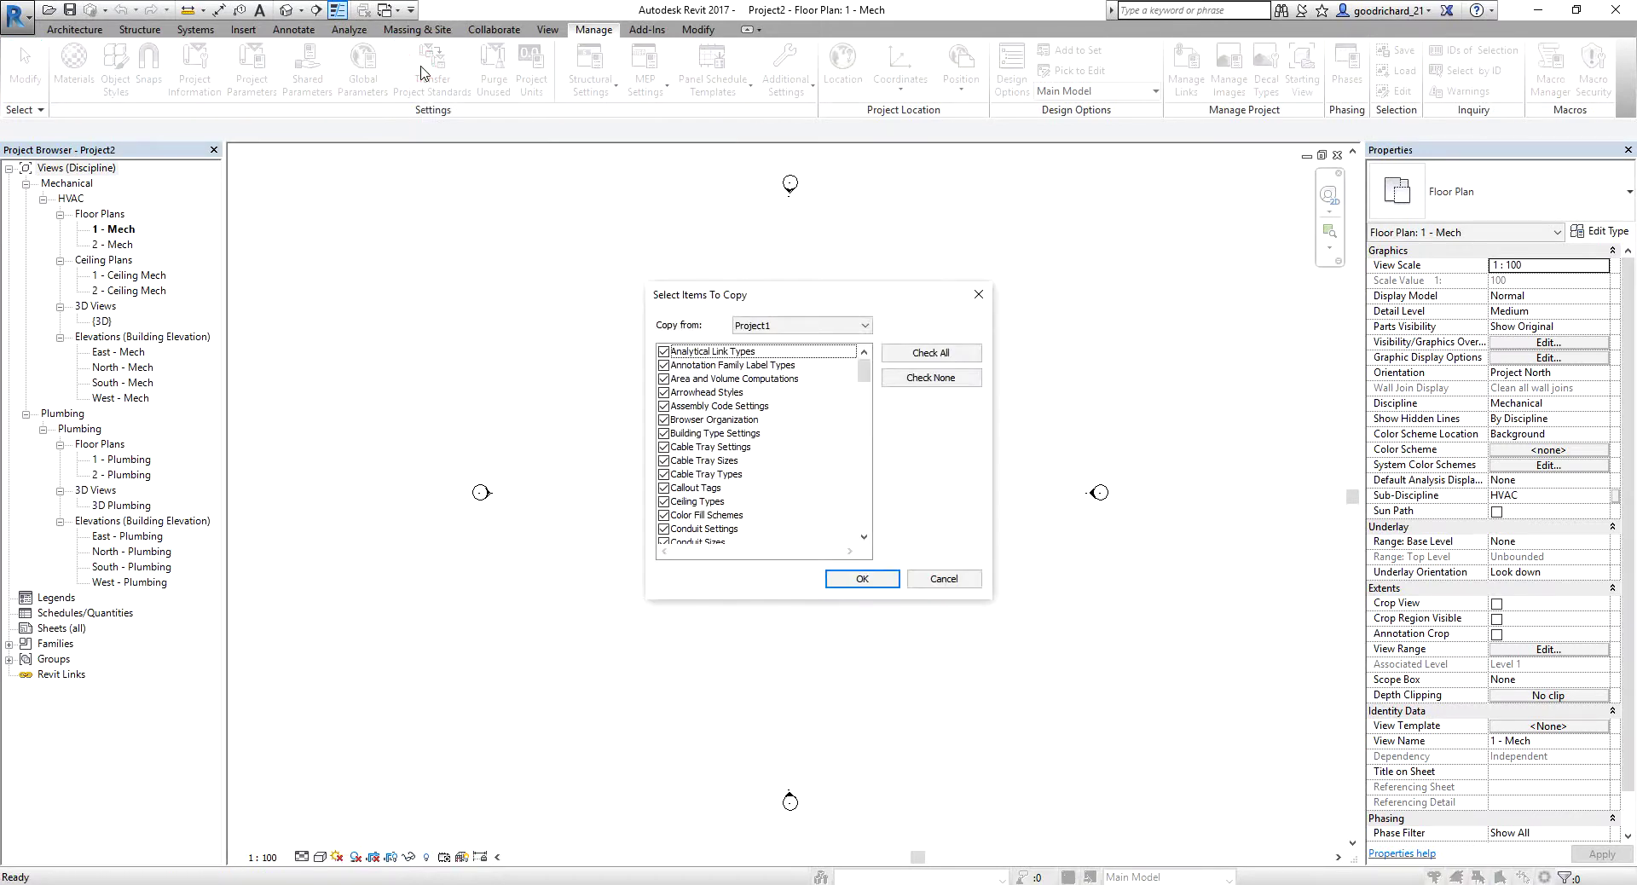
click(761, 330)
mouse_move(863, 371)
mouse_down()
mouse_move(857, 535)
mouse_move(846, 364)
mouse_up()
click(950, 380)
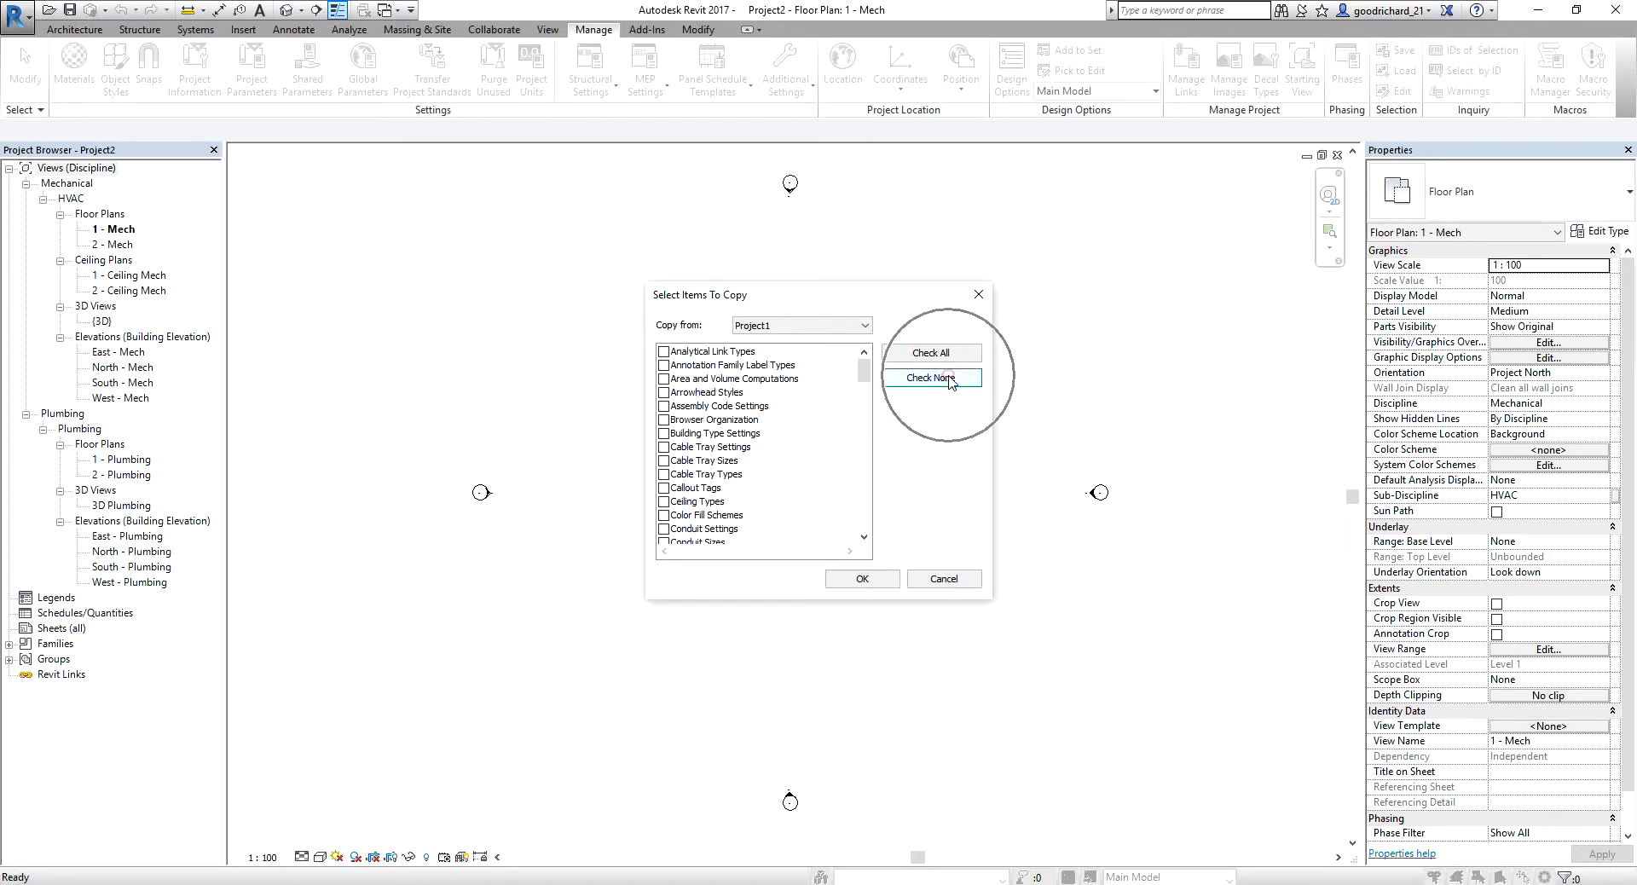
Step: Include Browser Organization, Project Info and Project Parameters in the items to copy
click(664, 421)
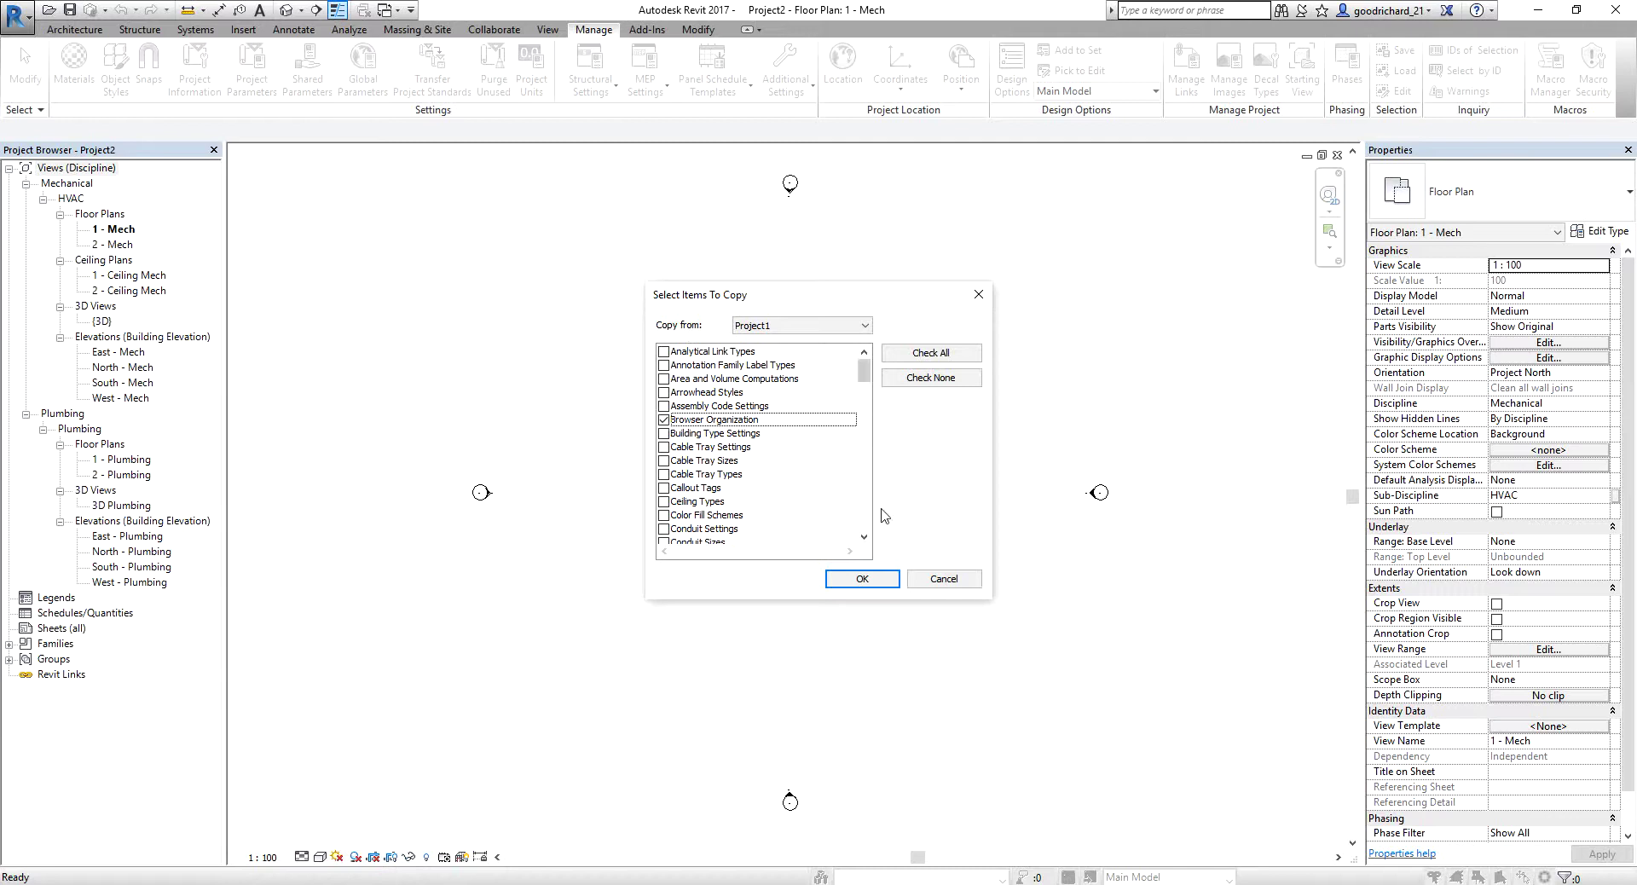
drag(862, 369, 856, 472)
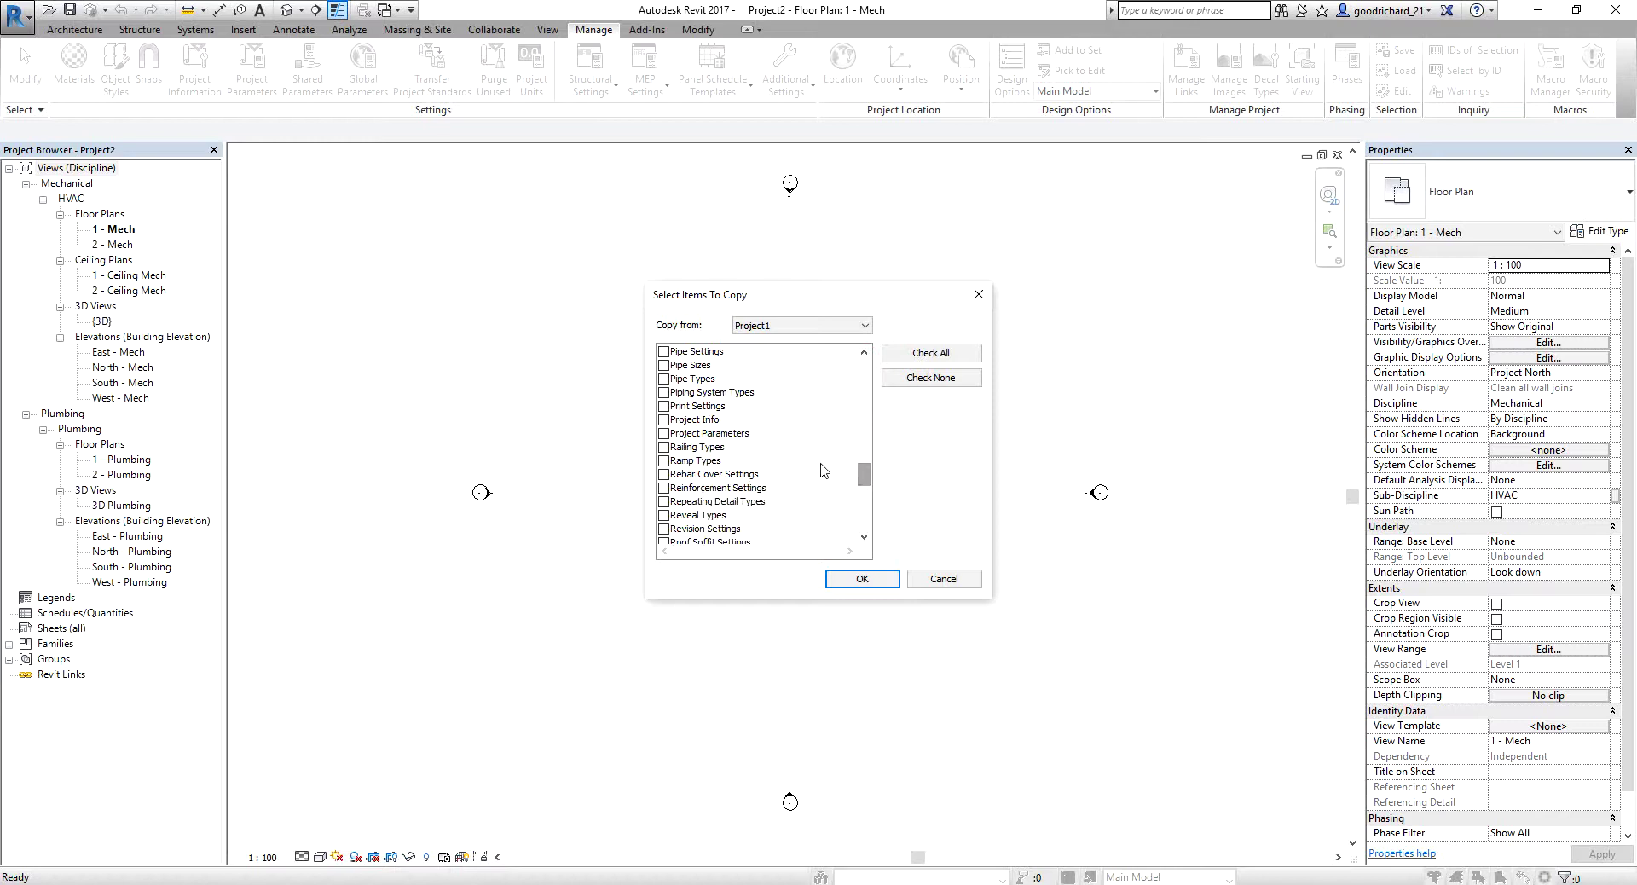
click(663, 419)
click(664, 434)
Step: Run the standards transfer and overwrite the duplicate browser view and project information types in the new project
click(868, 581)
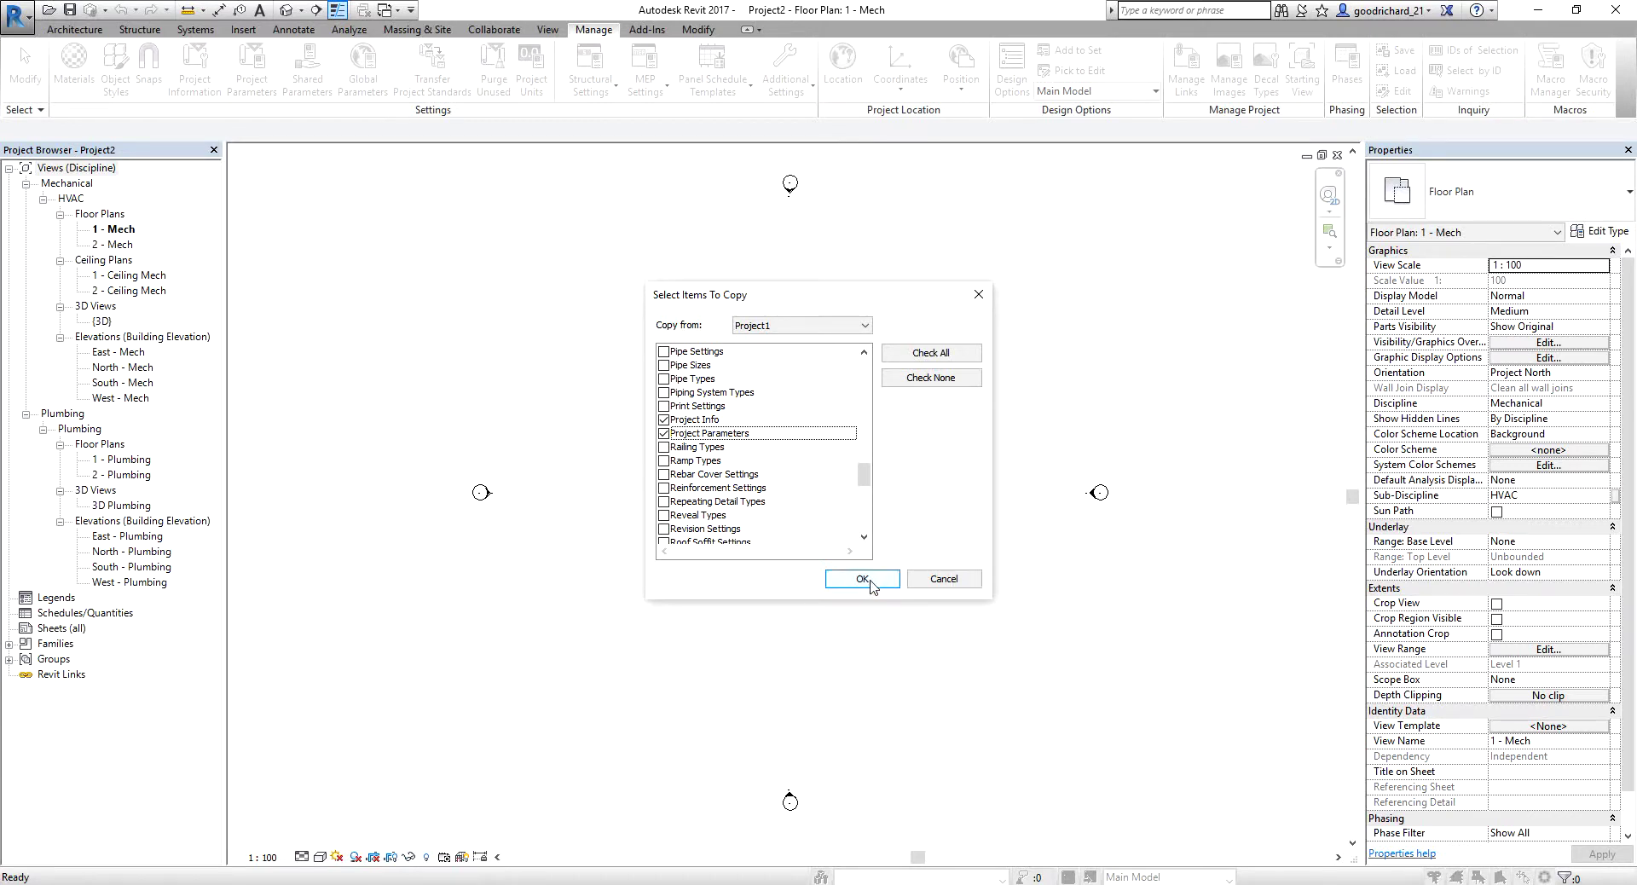
click(869, 582)
click(862, 579)
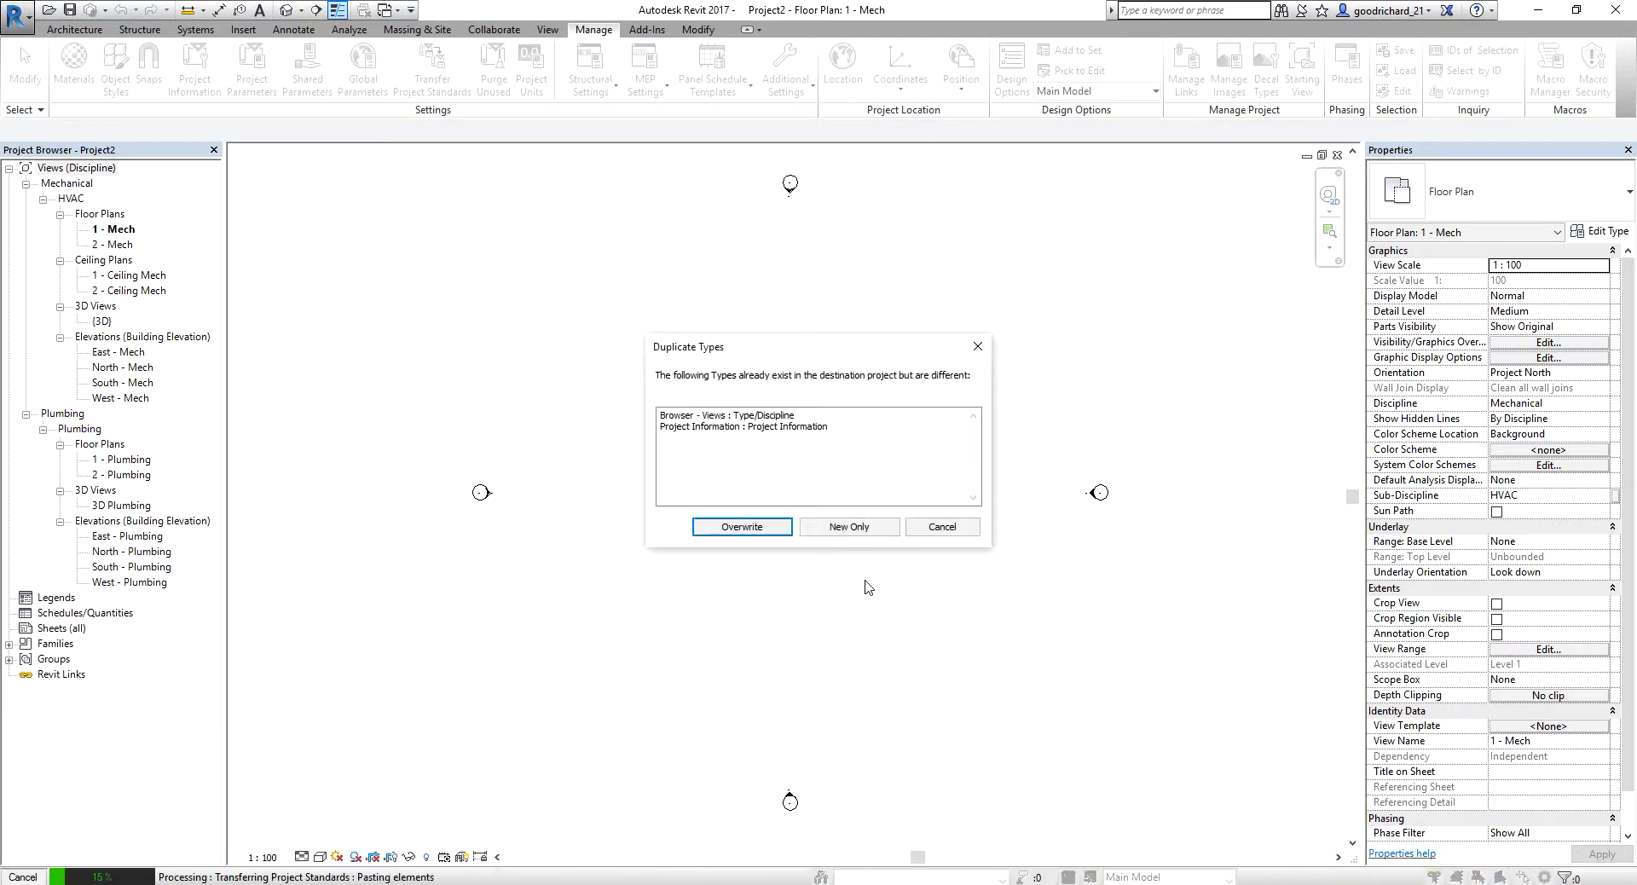
click(745, 527)
click(745, 529)
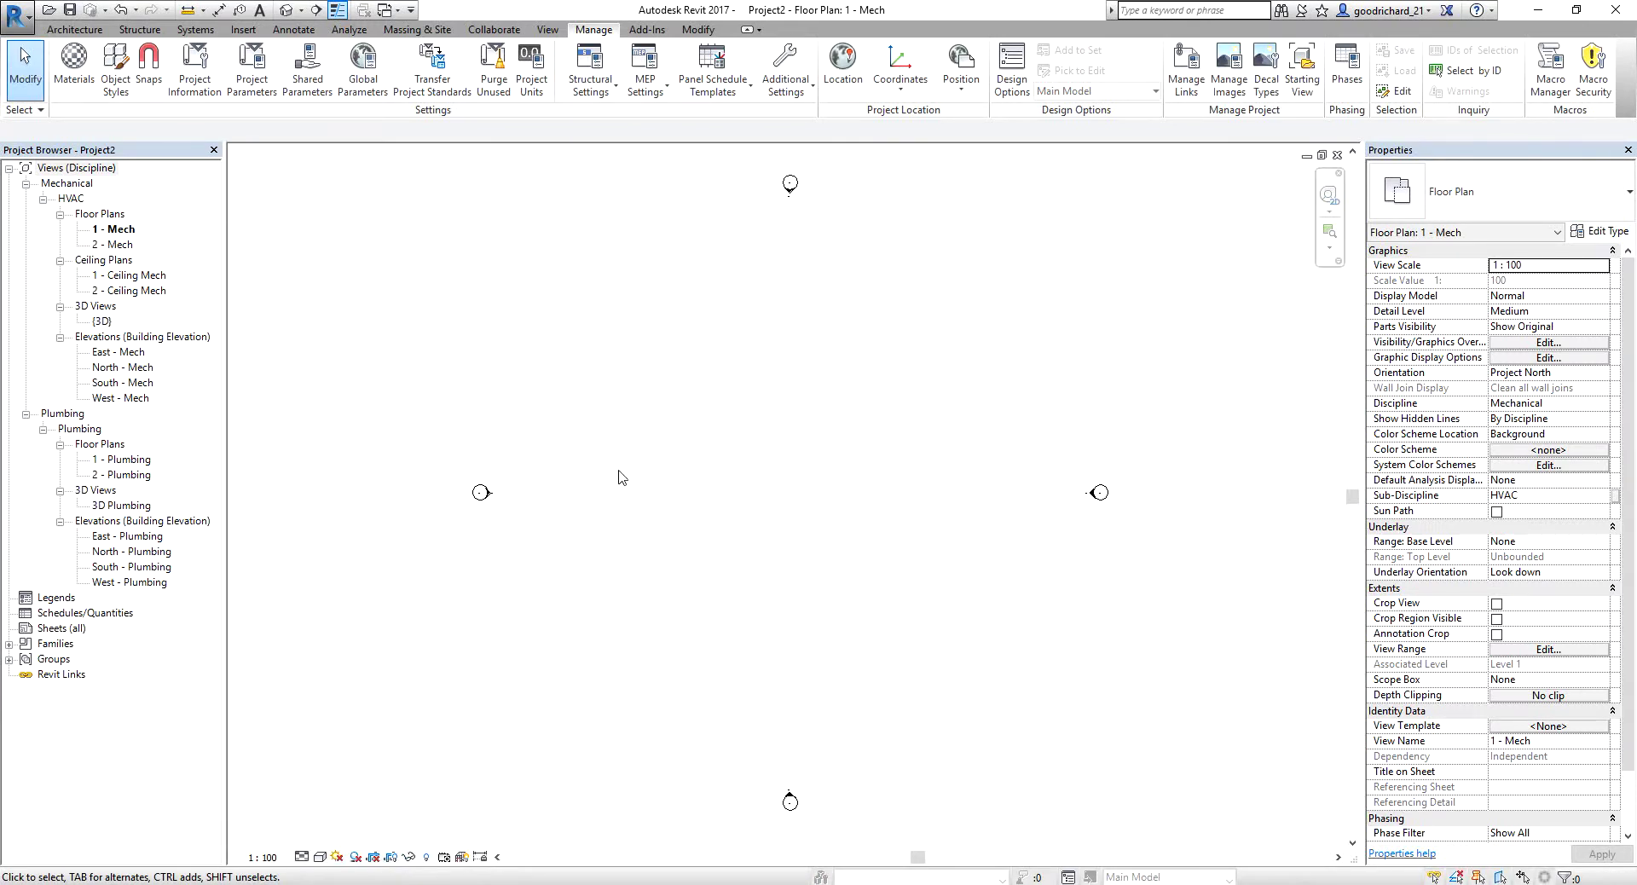
Step: Select the Type/Discipline organization for the project's views in the Browser Organization settings
click(101, 179)
right_click(98, 174)
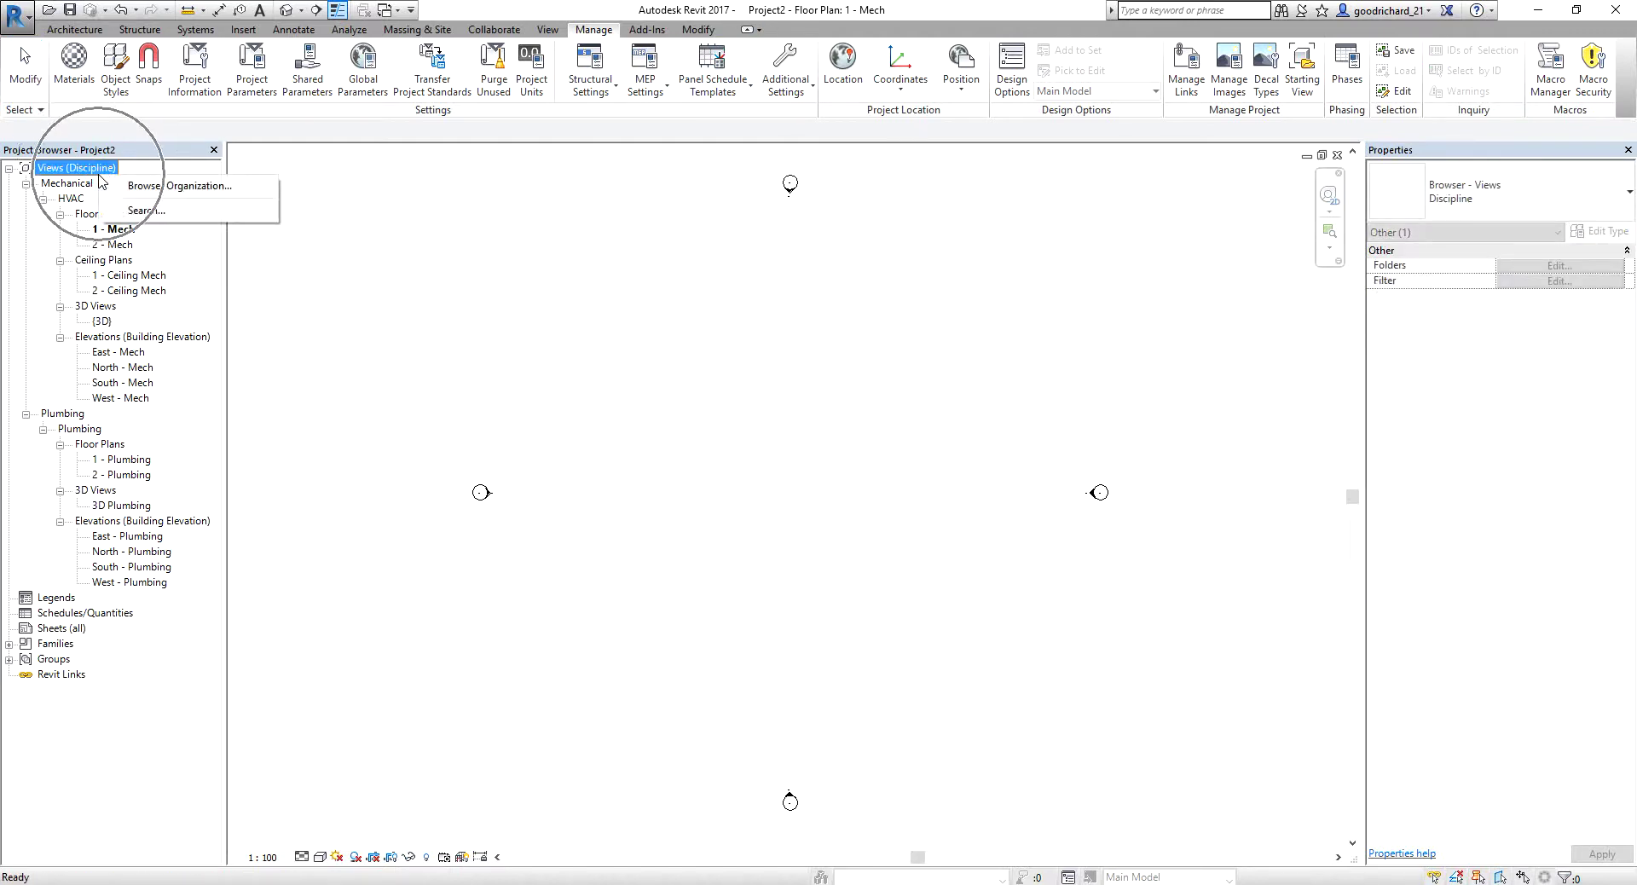
click(176, 194)
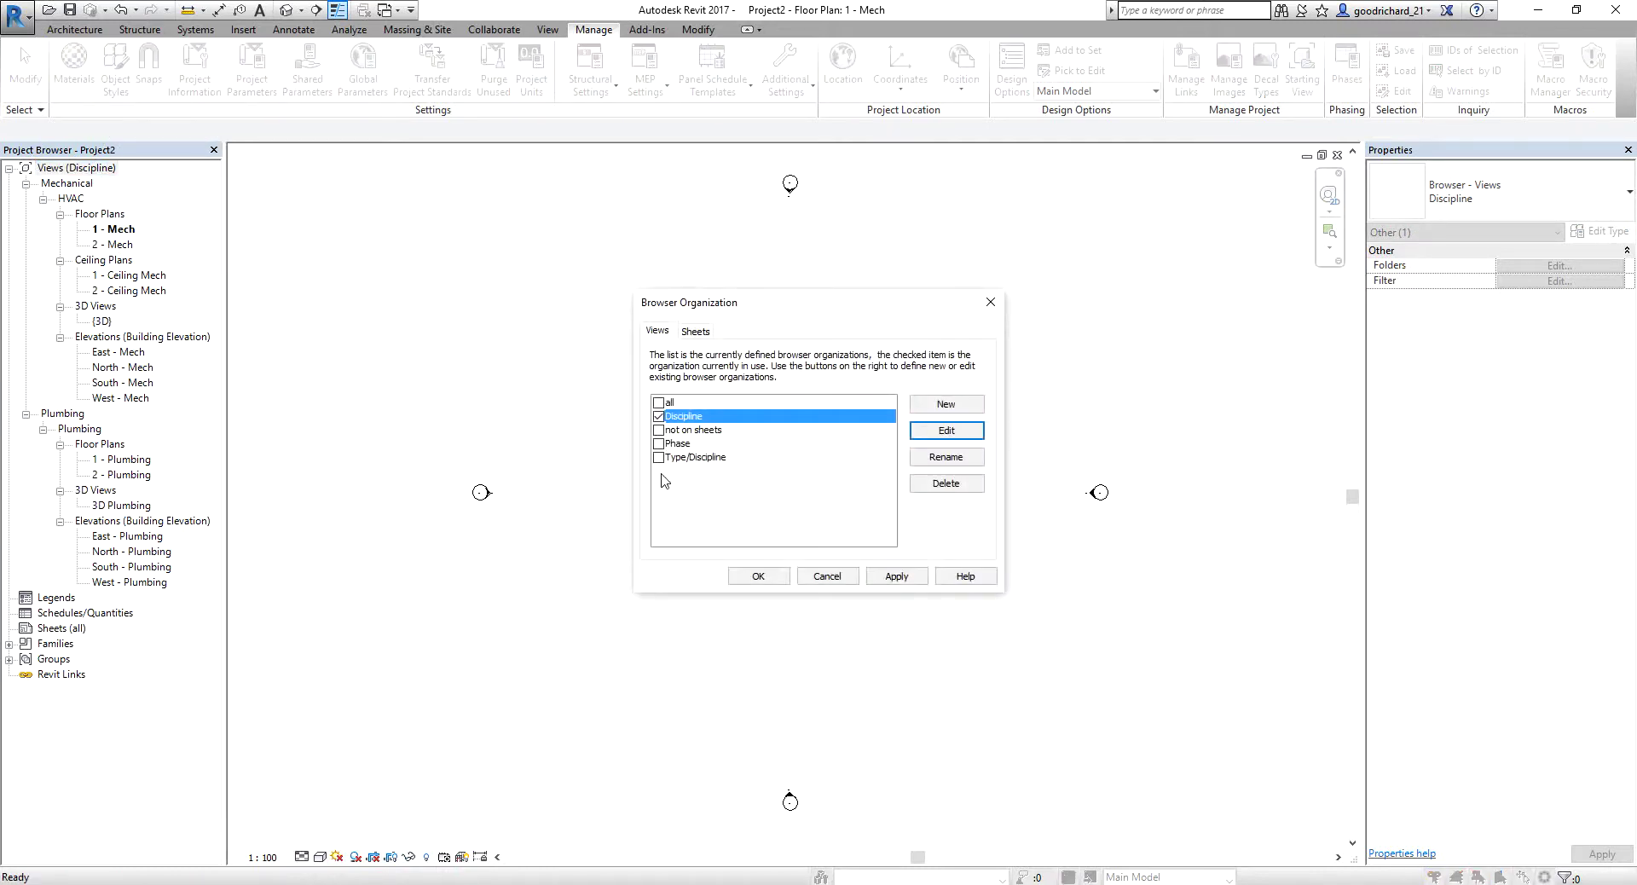
click(659, 459)
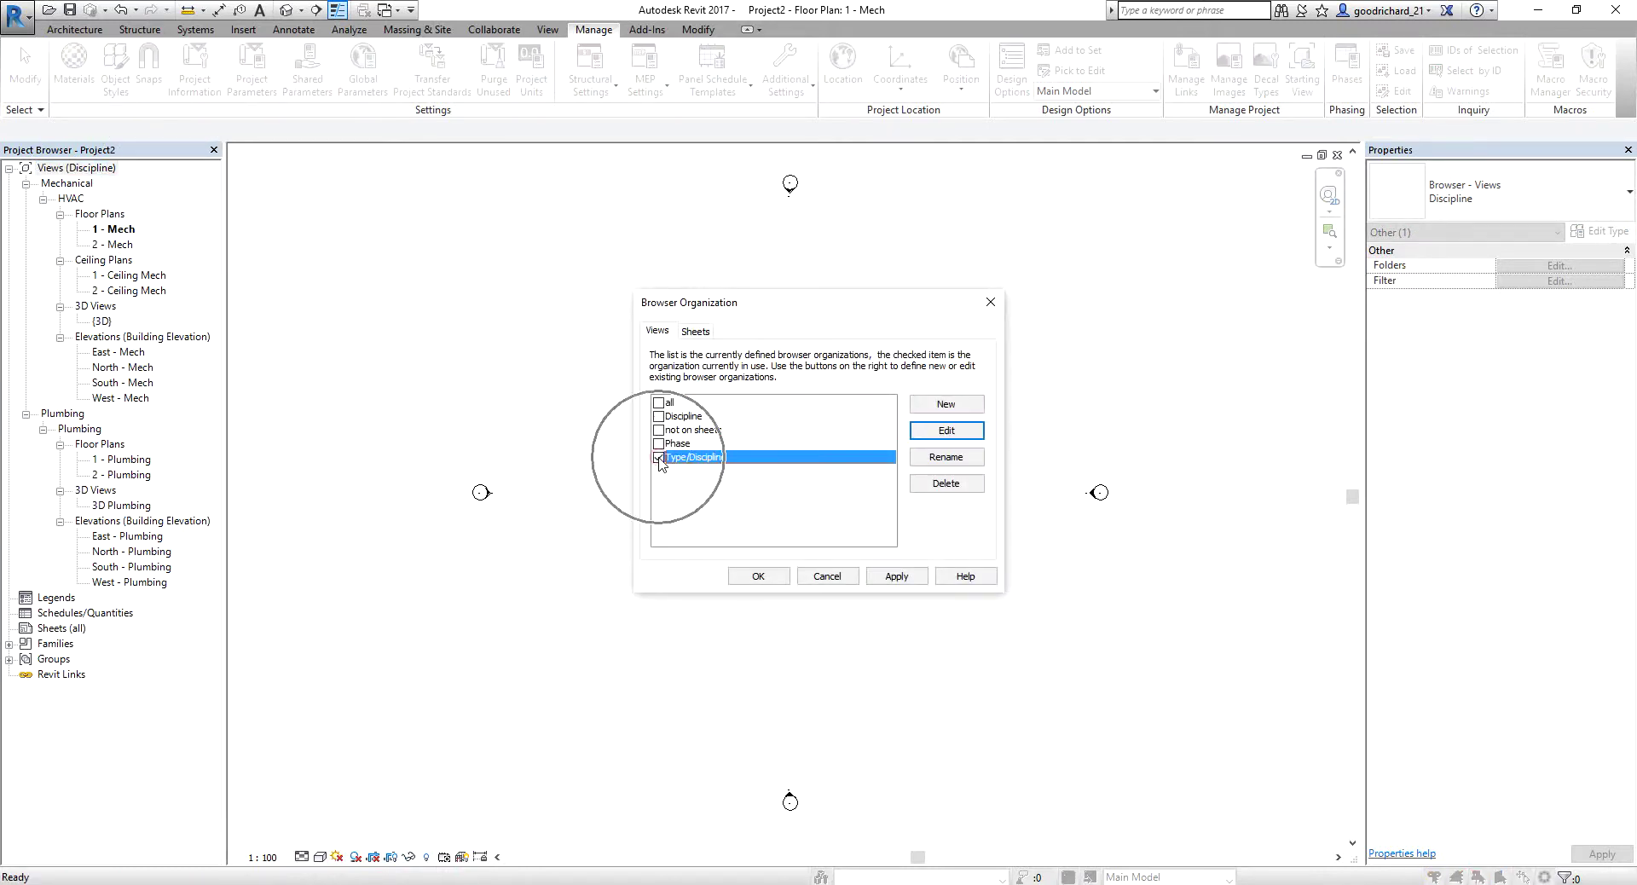
Step: Review the grouping and sorting rules of Type/Discipline and apply this organization to the views
click(942, 433)
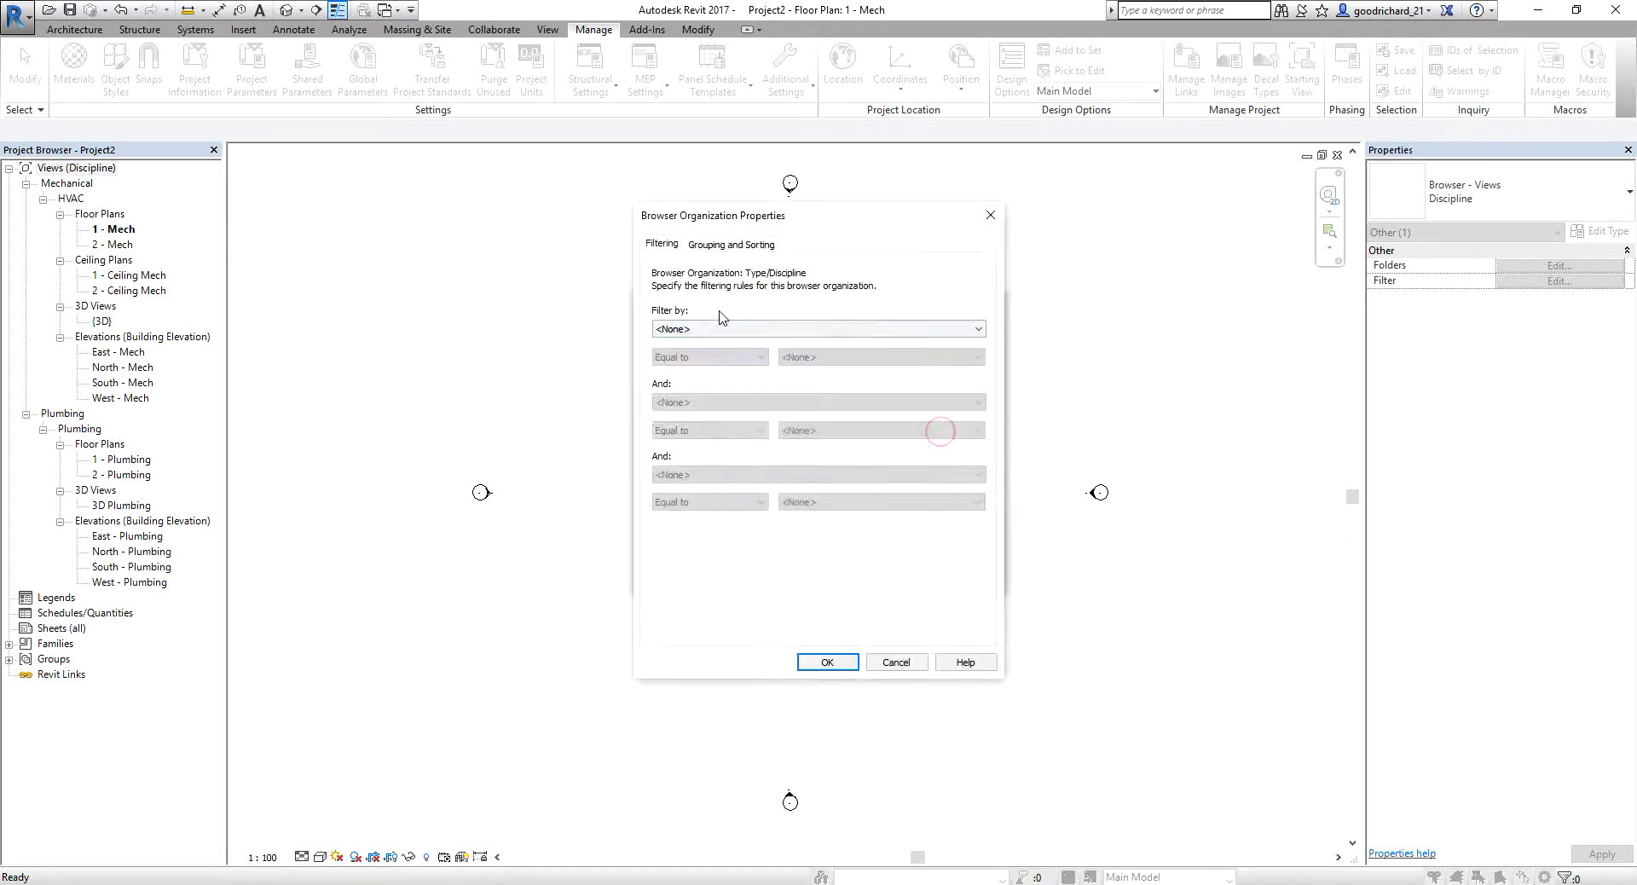
click(716, 247)
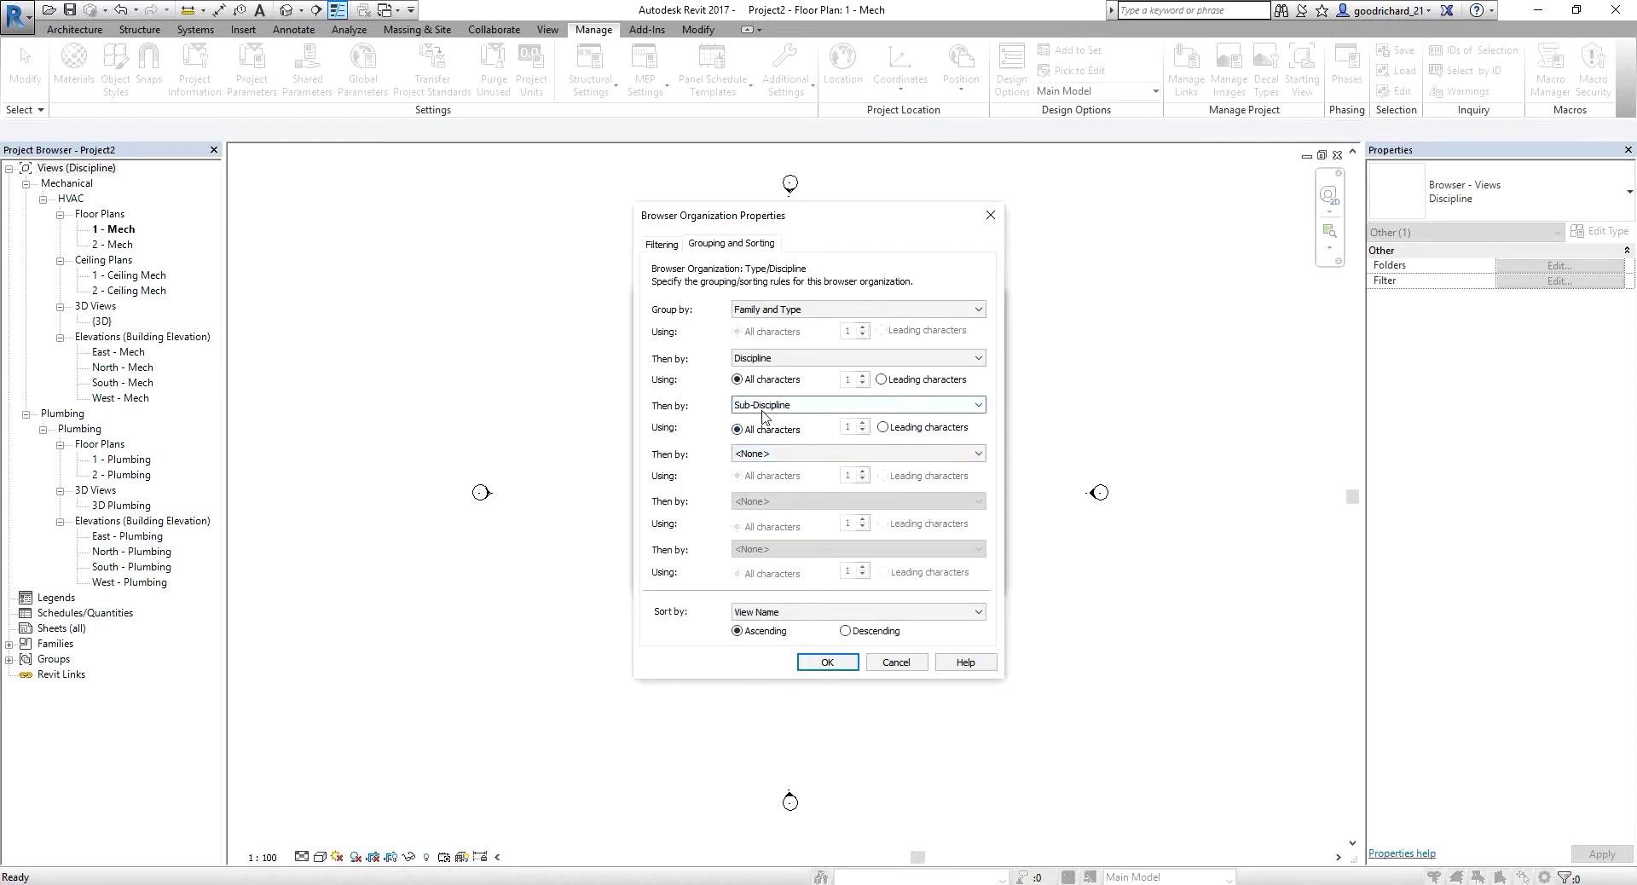
click(758, 358)
click(760, 407)
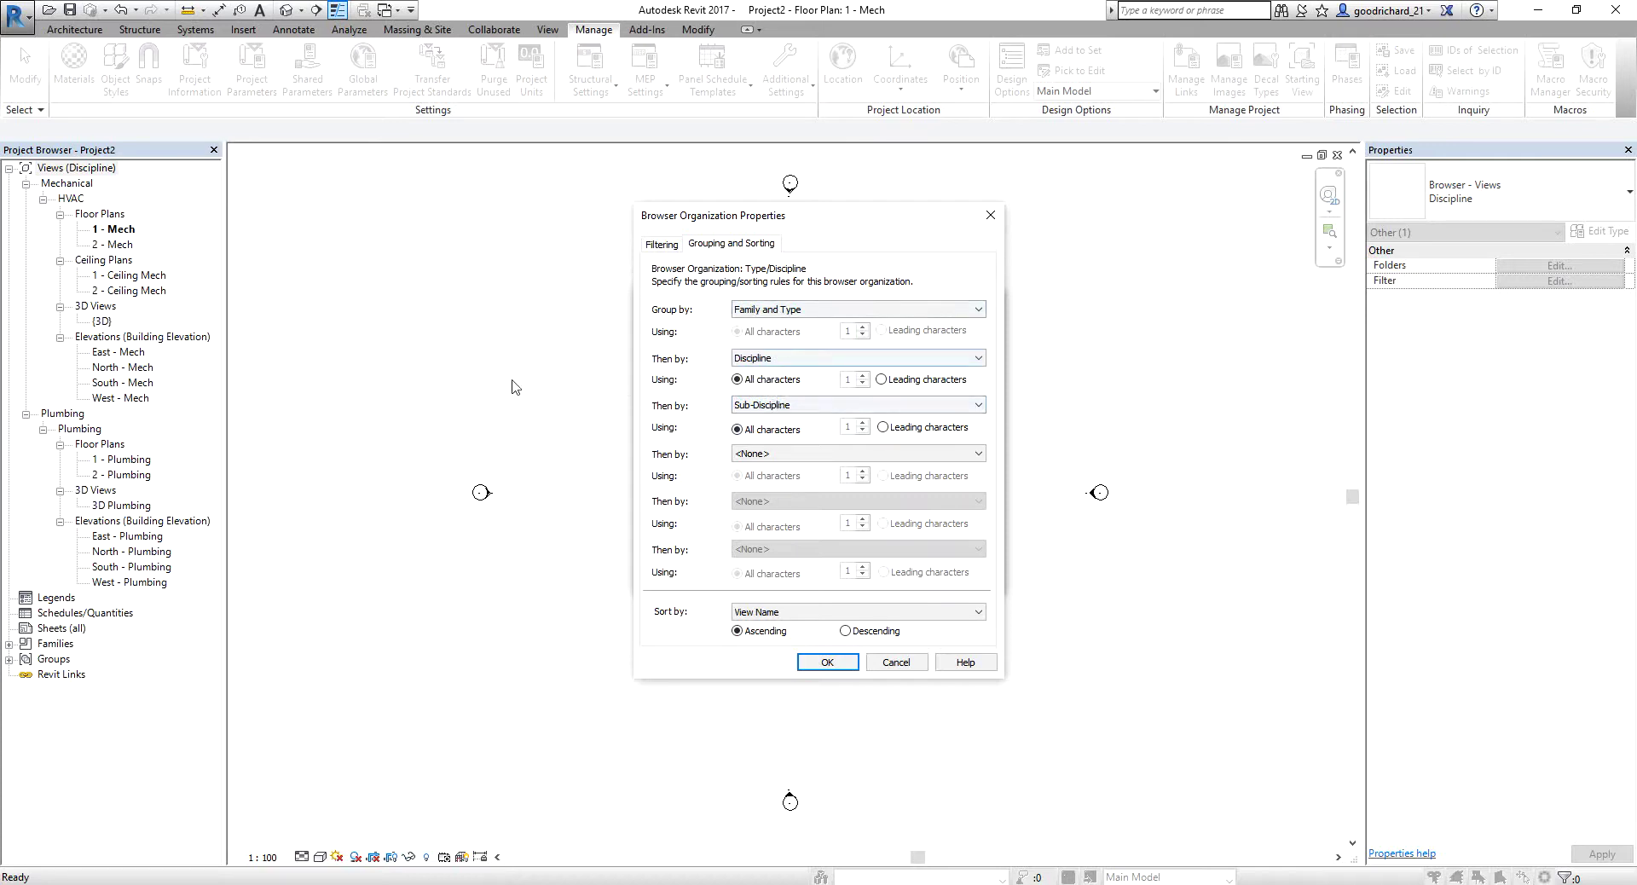
click(820, 663)
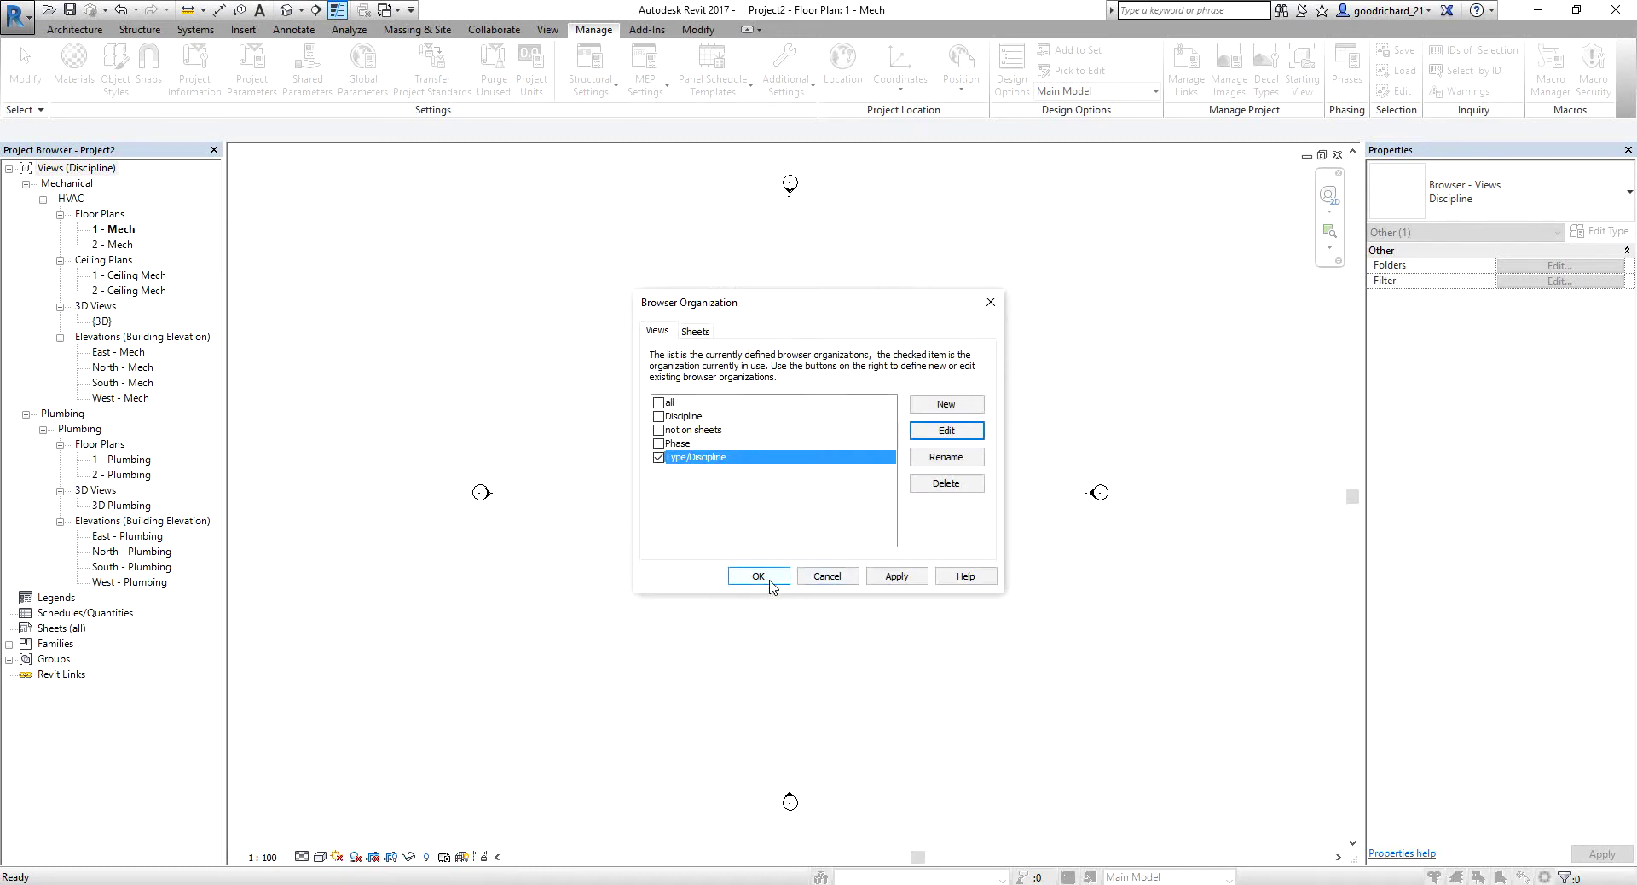
click(766, 582)
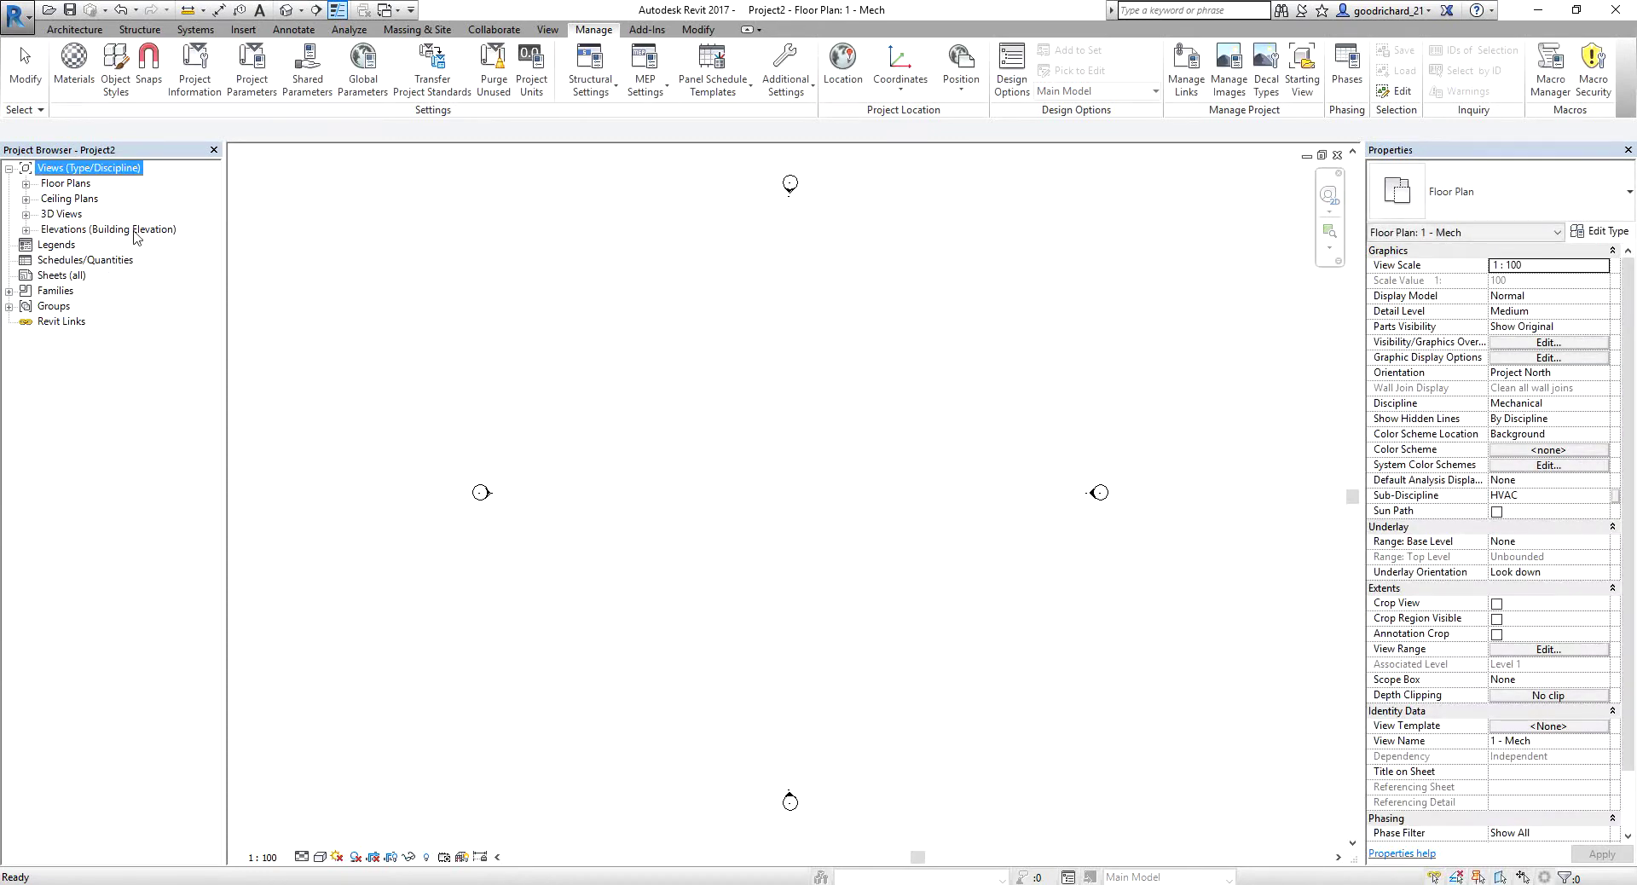
Step: Expand the Floor Plans branch down to the individual HVAC and Plumbing views to examine the new view organization
click(26, 184)
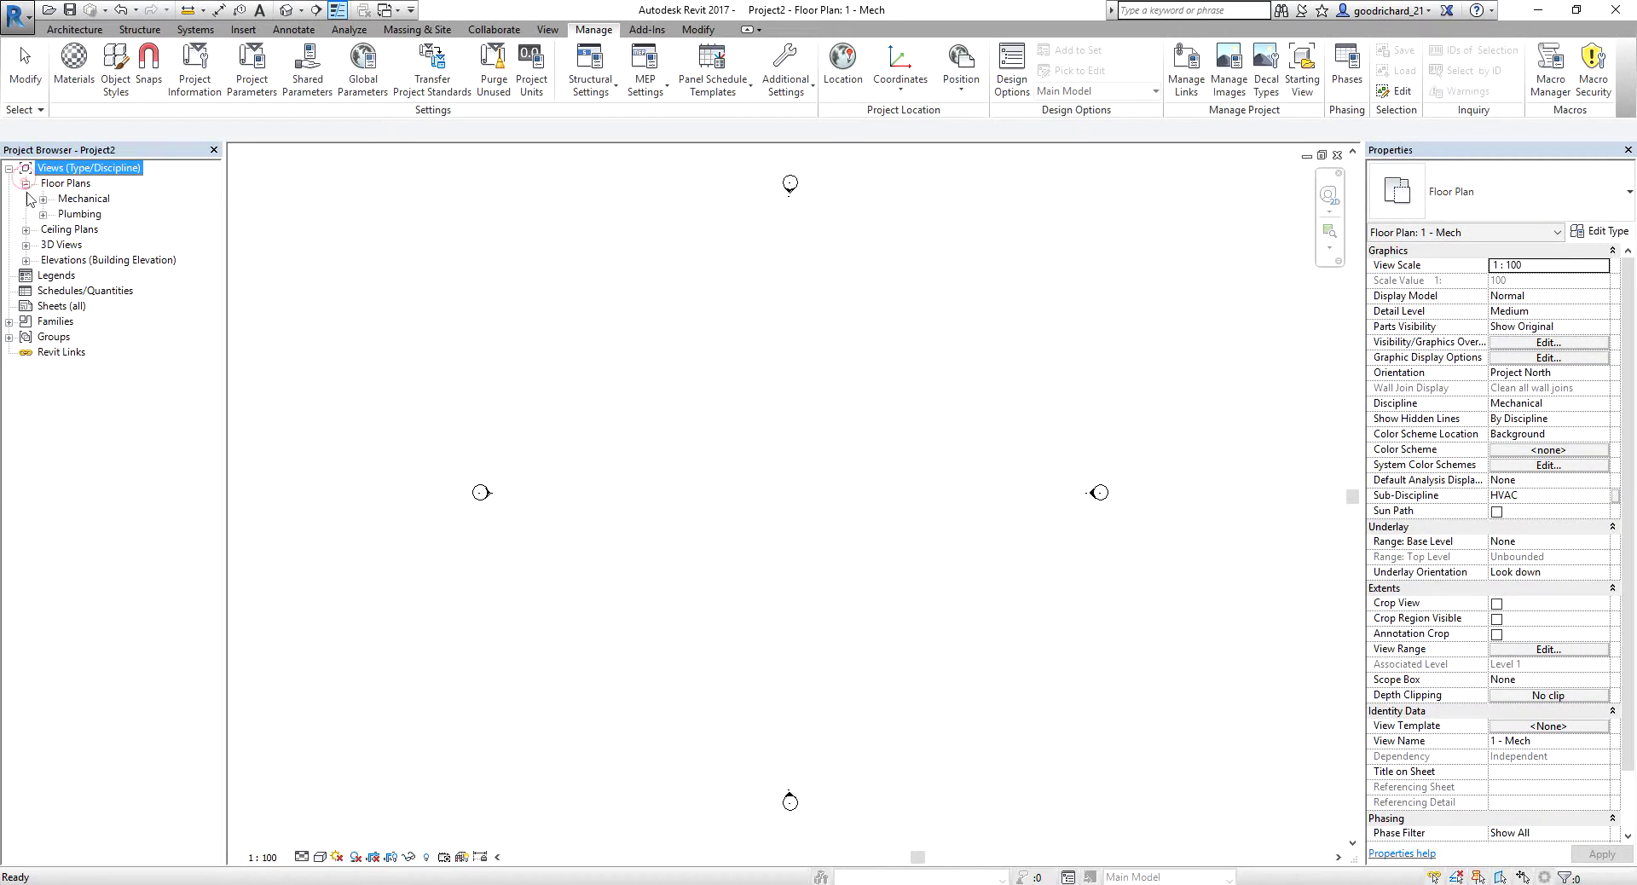
click(43, 198)
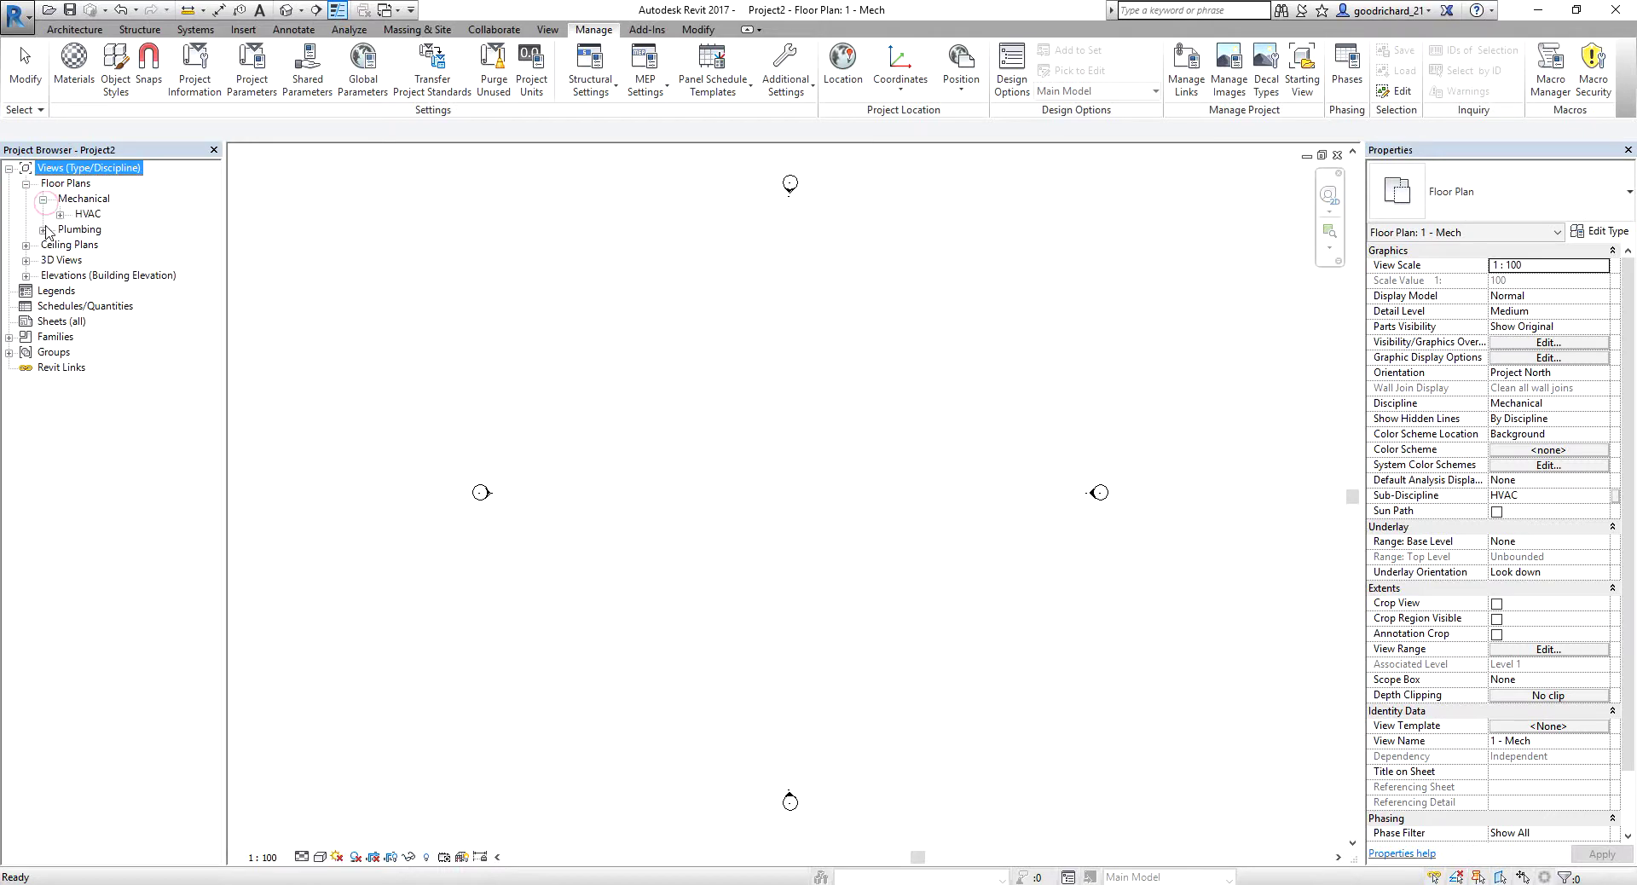
click(42, 230)
click(59, 245)
click(60, 214)
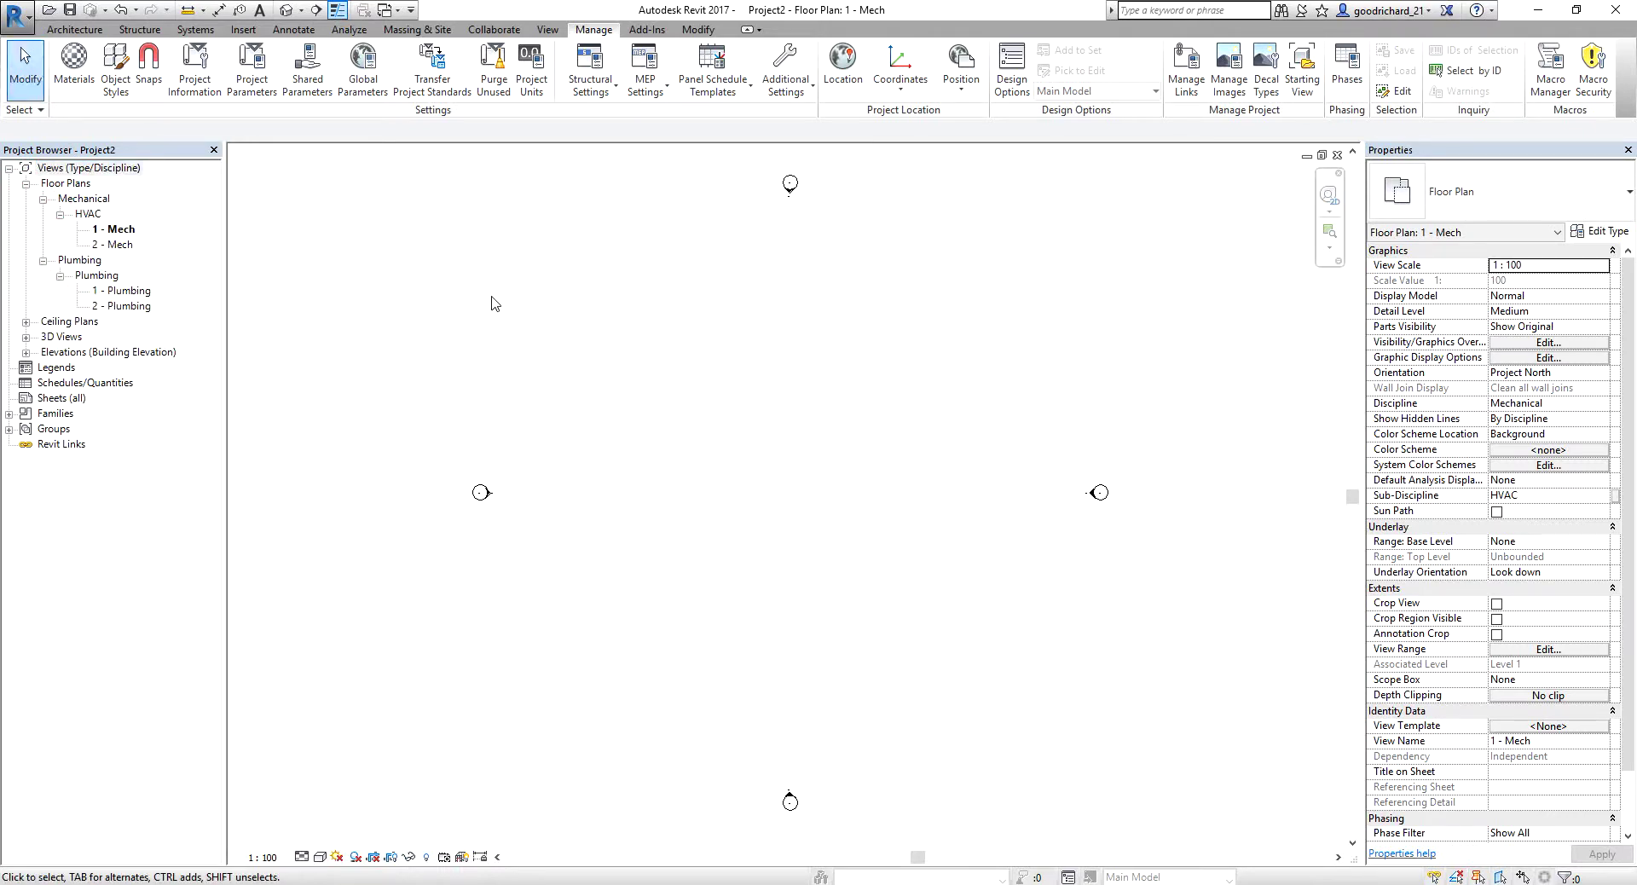
Step: Check the transferred values in the new project's Project Information, including the project address
click(589, 33)
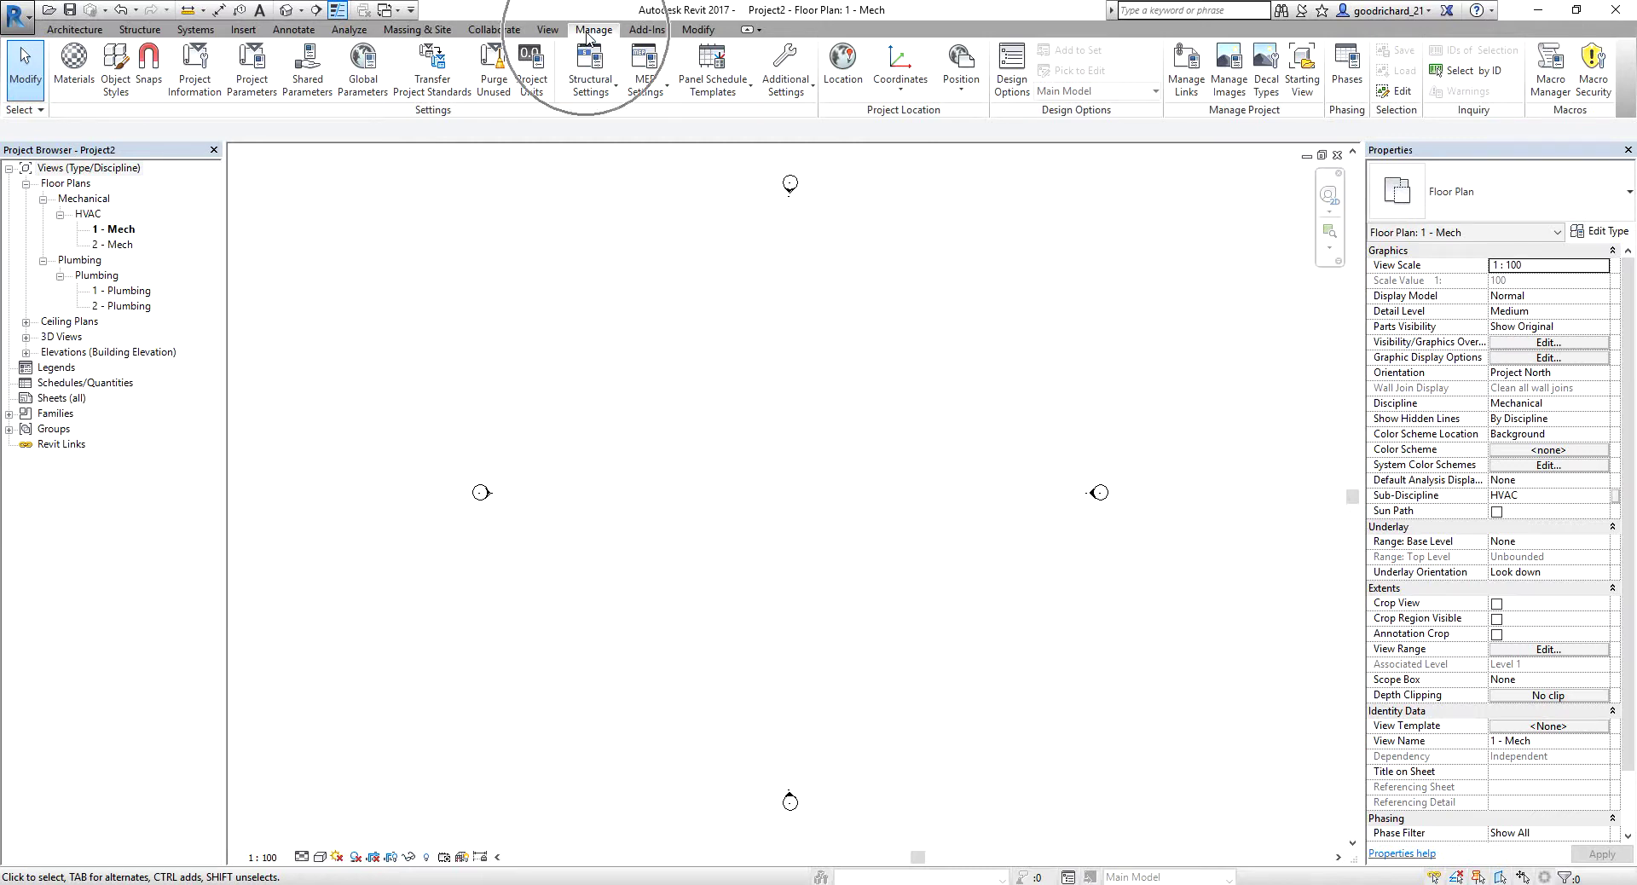
click(197, 75)
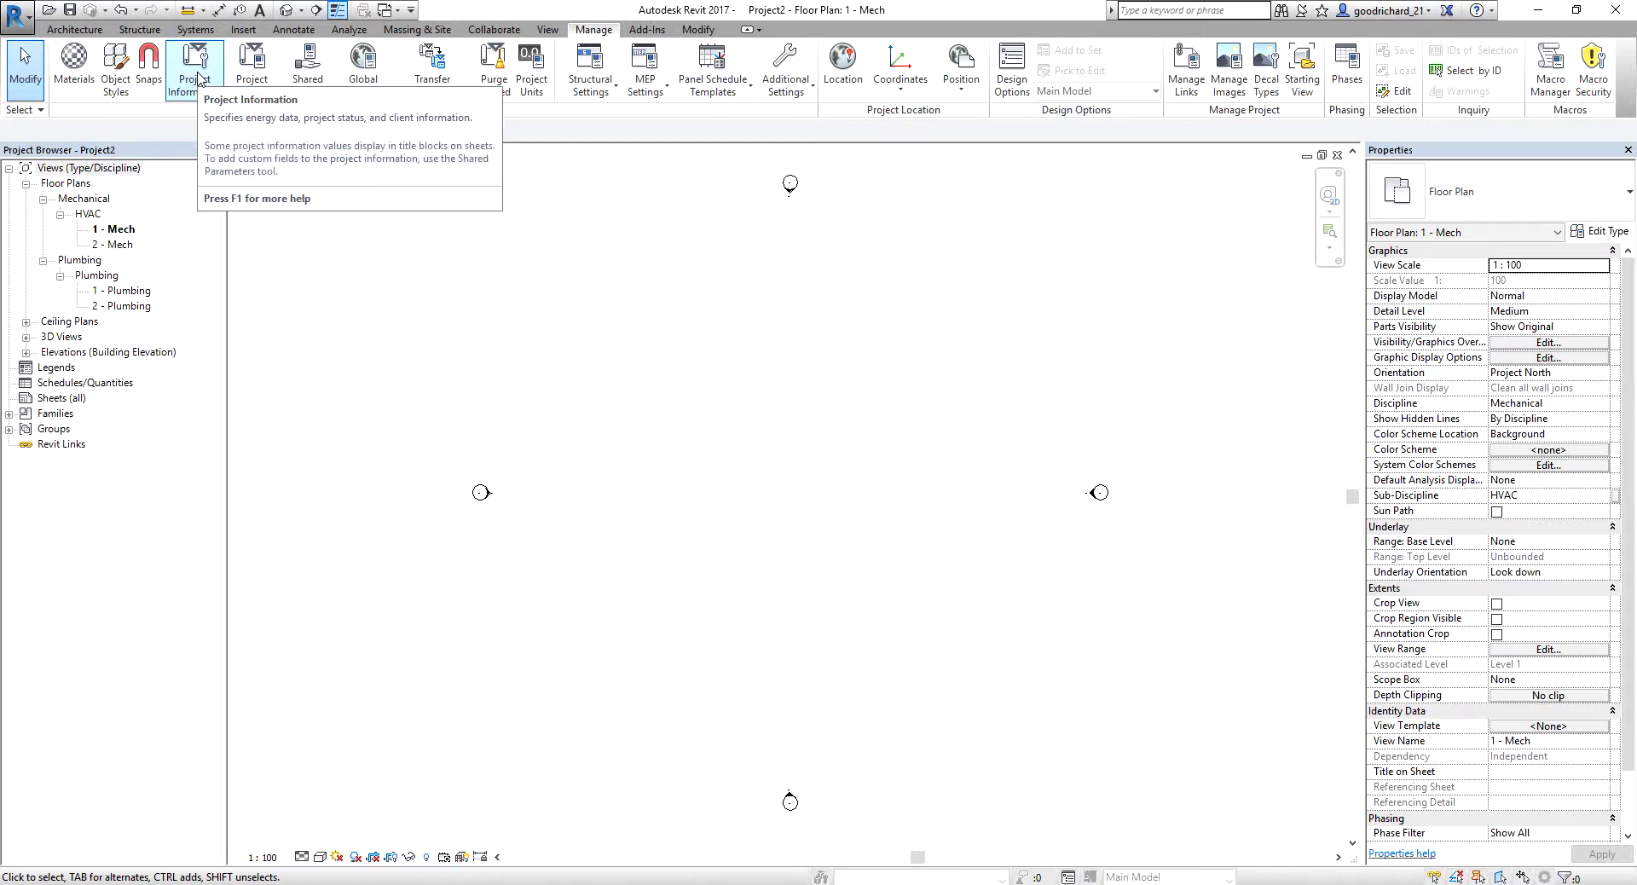
click(197, 77)
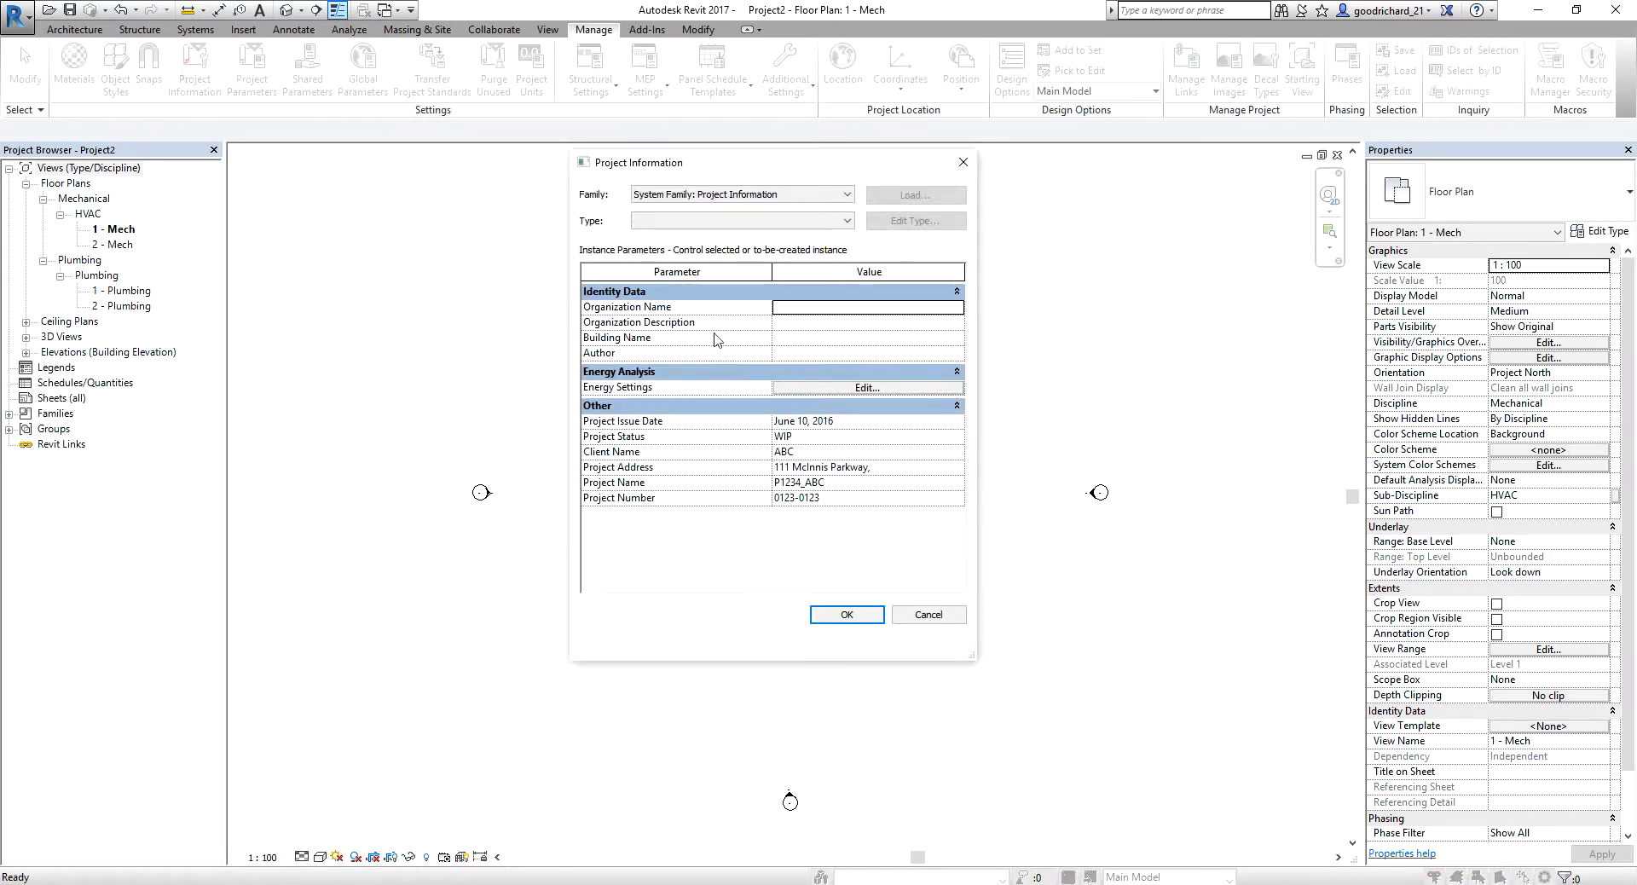
click(826, 465)
click(844, 614)
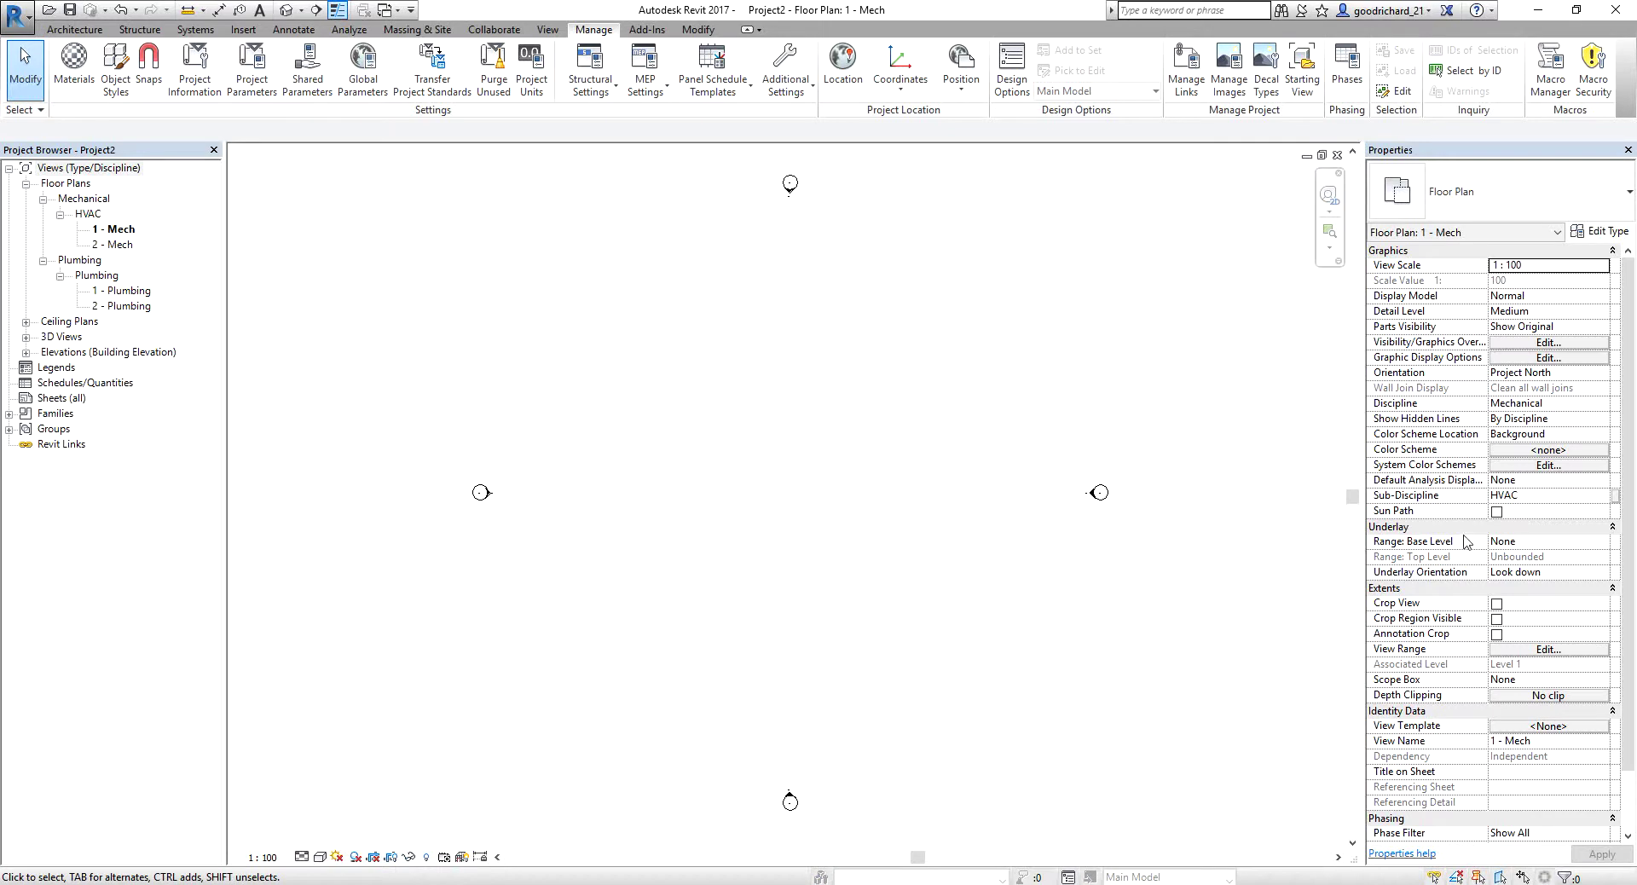
Step: Check the properties of the 1 - Mech floor plan for the transferred View Purpose parameter and its value field
drag(1631, 727, 1632, 799)
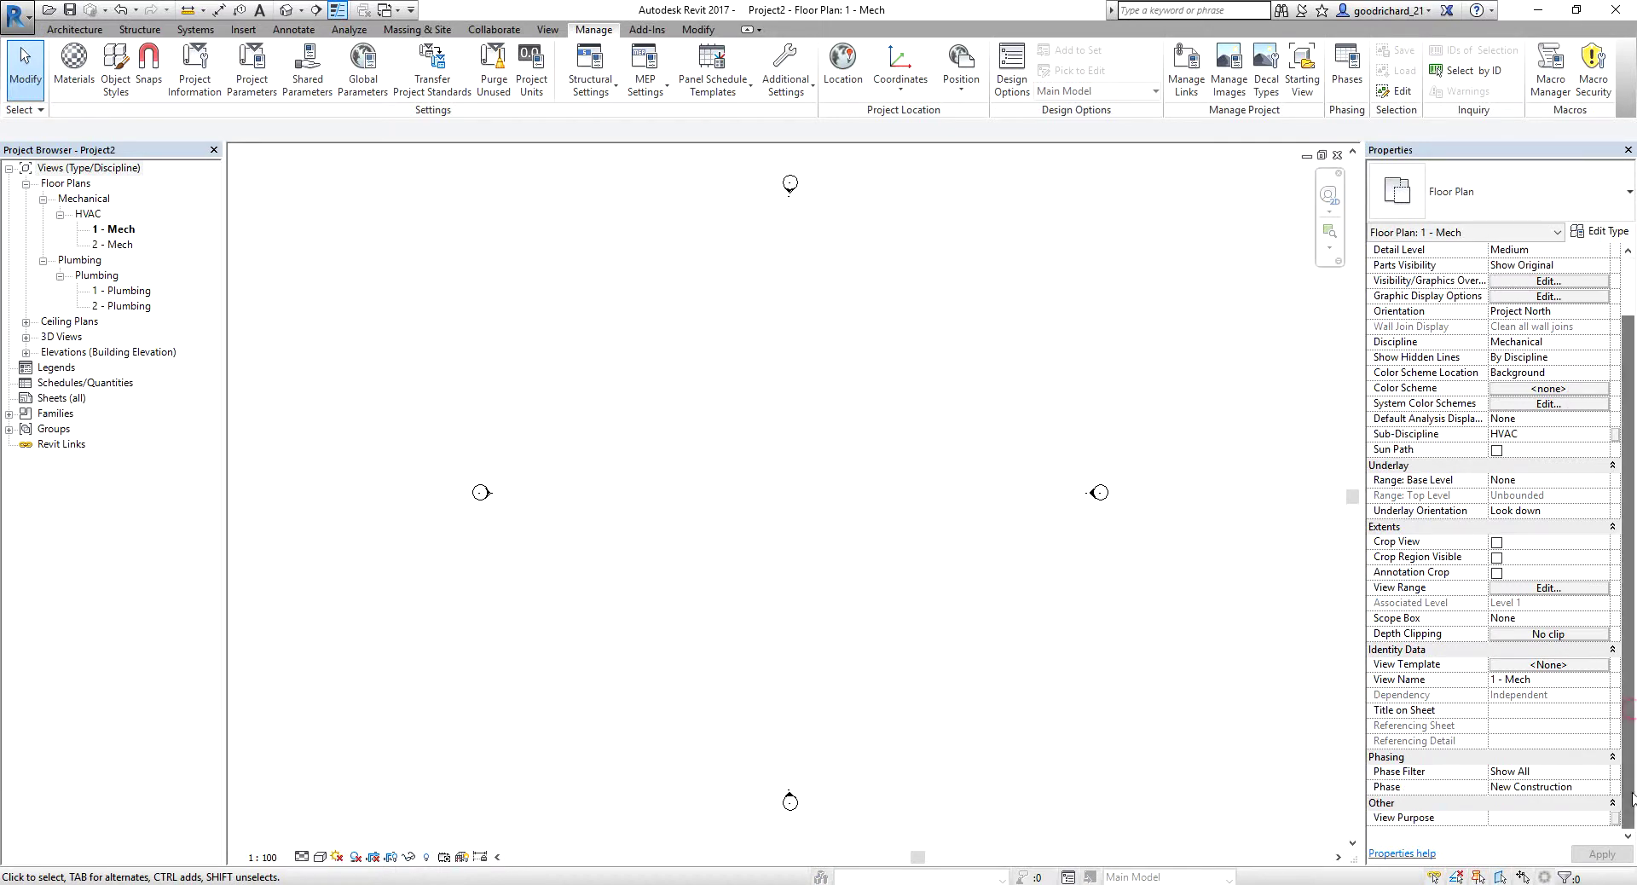
click(1439, 831)
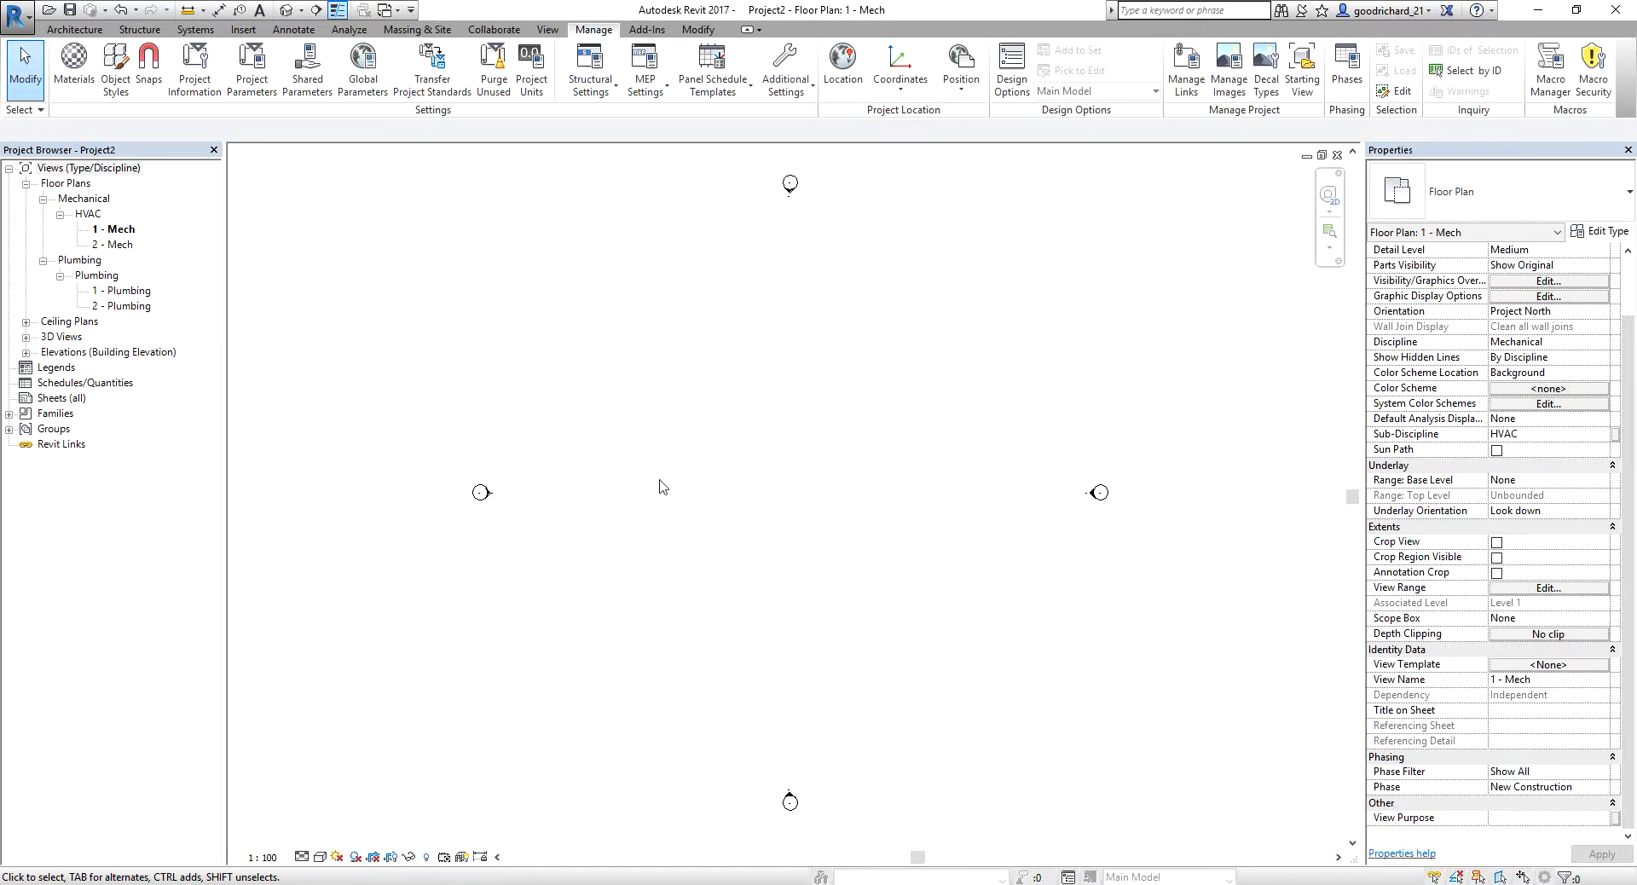
click(1435, 816)
click(1538, 826)
click(1538, 818)
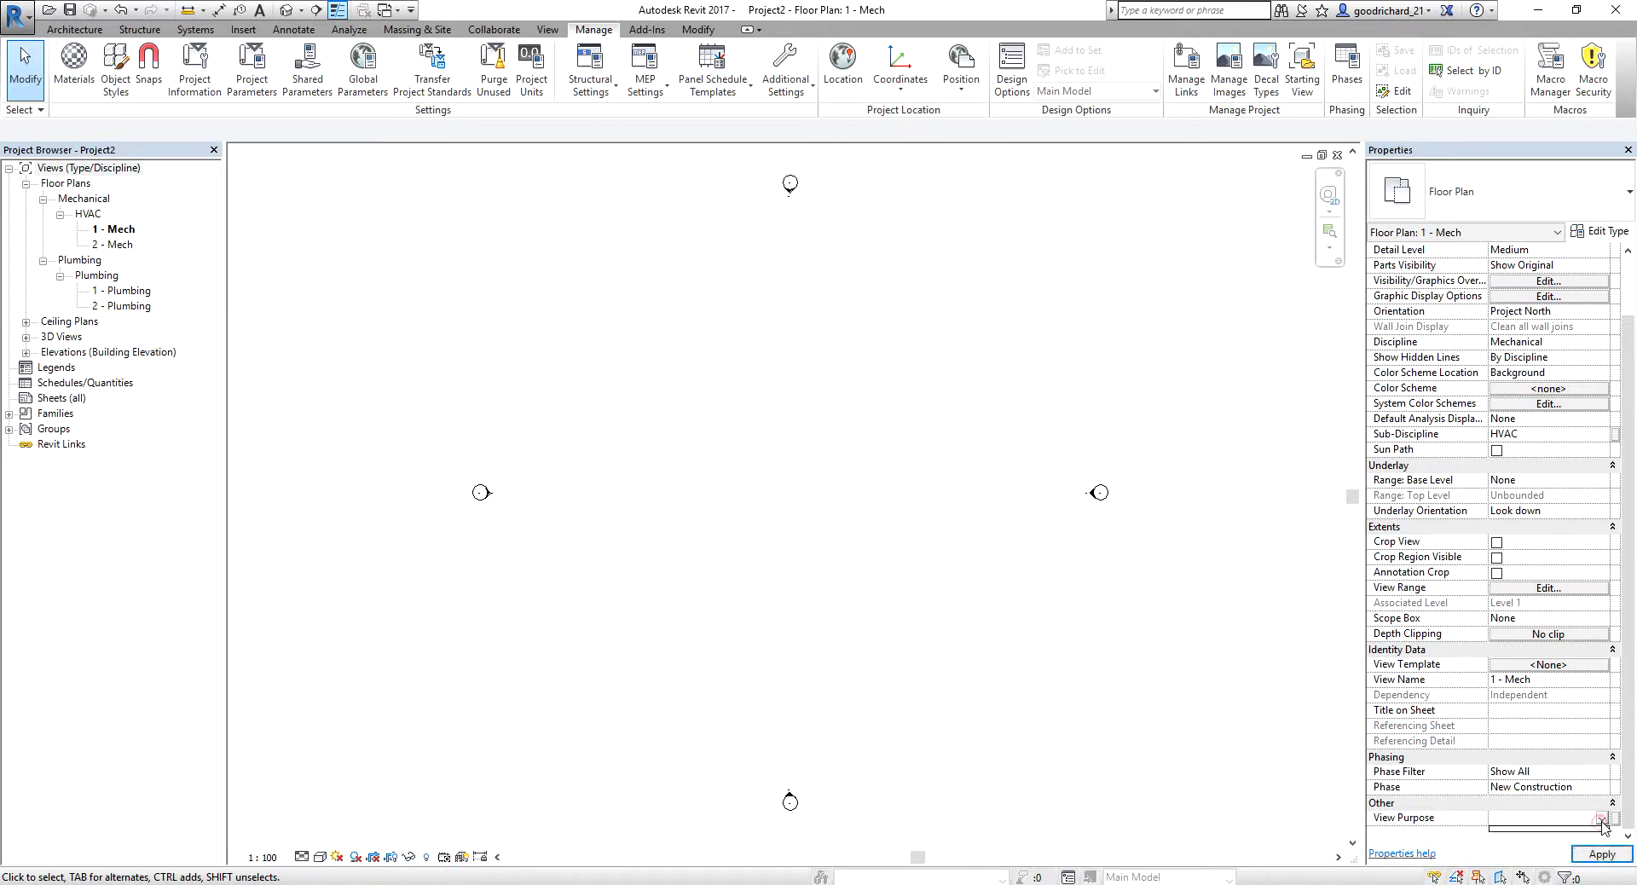
click(1539, 816)
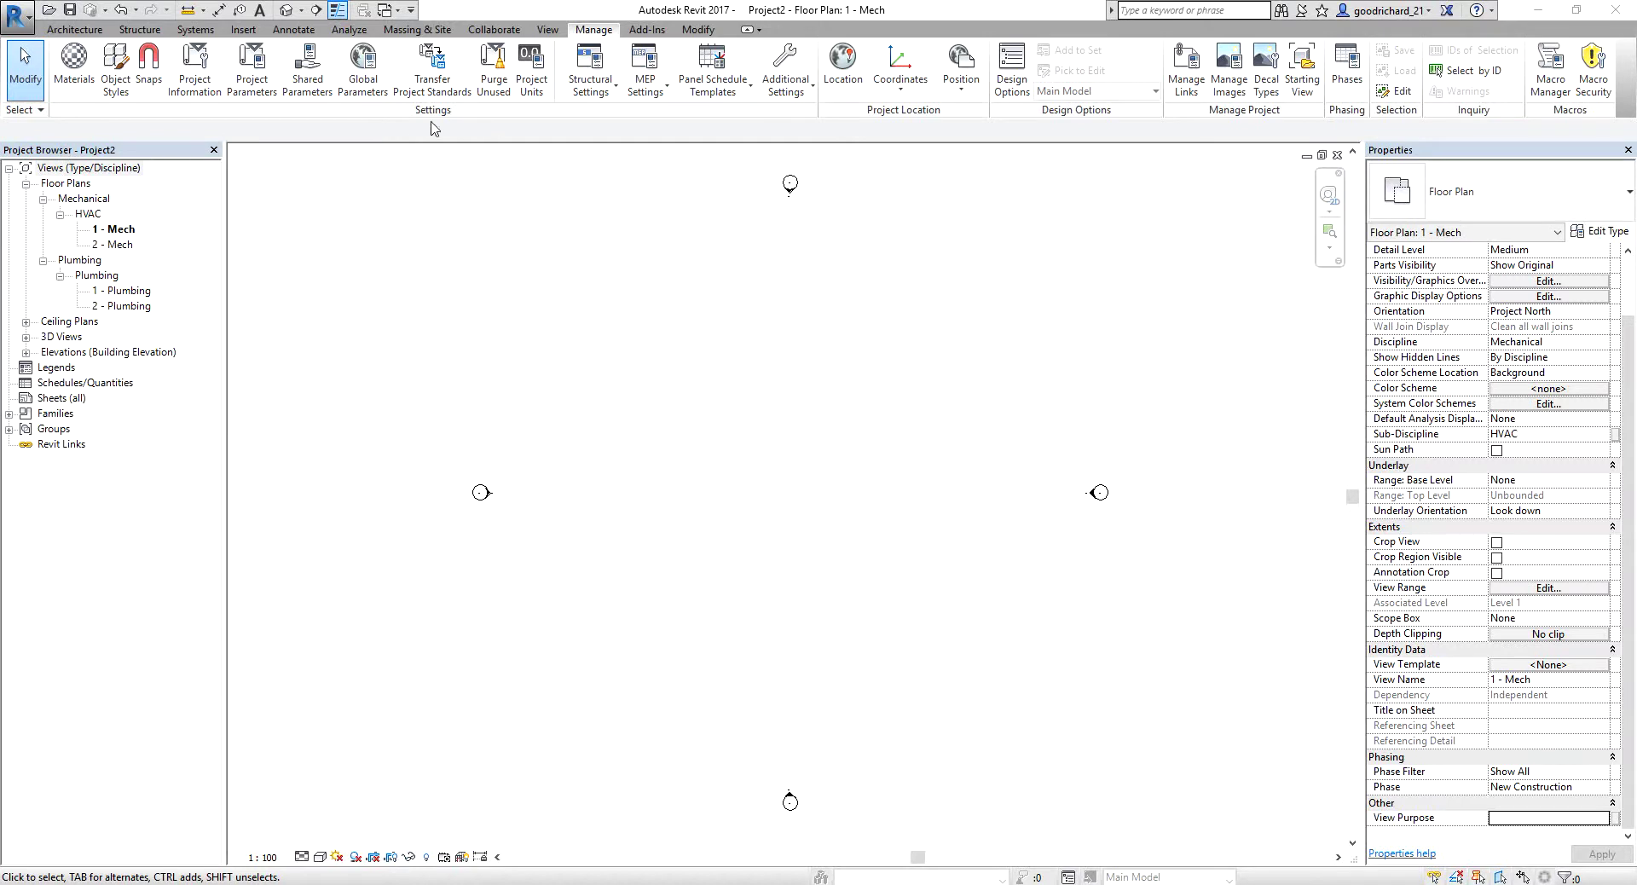
click(201, 81)
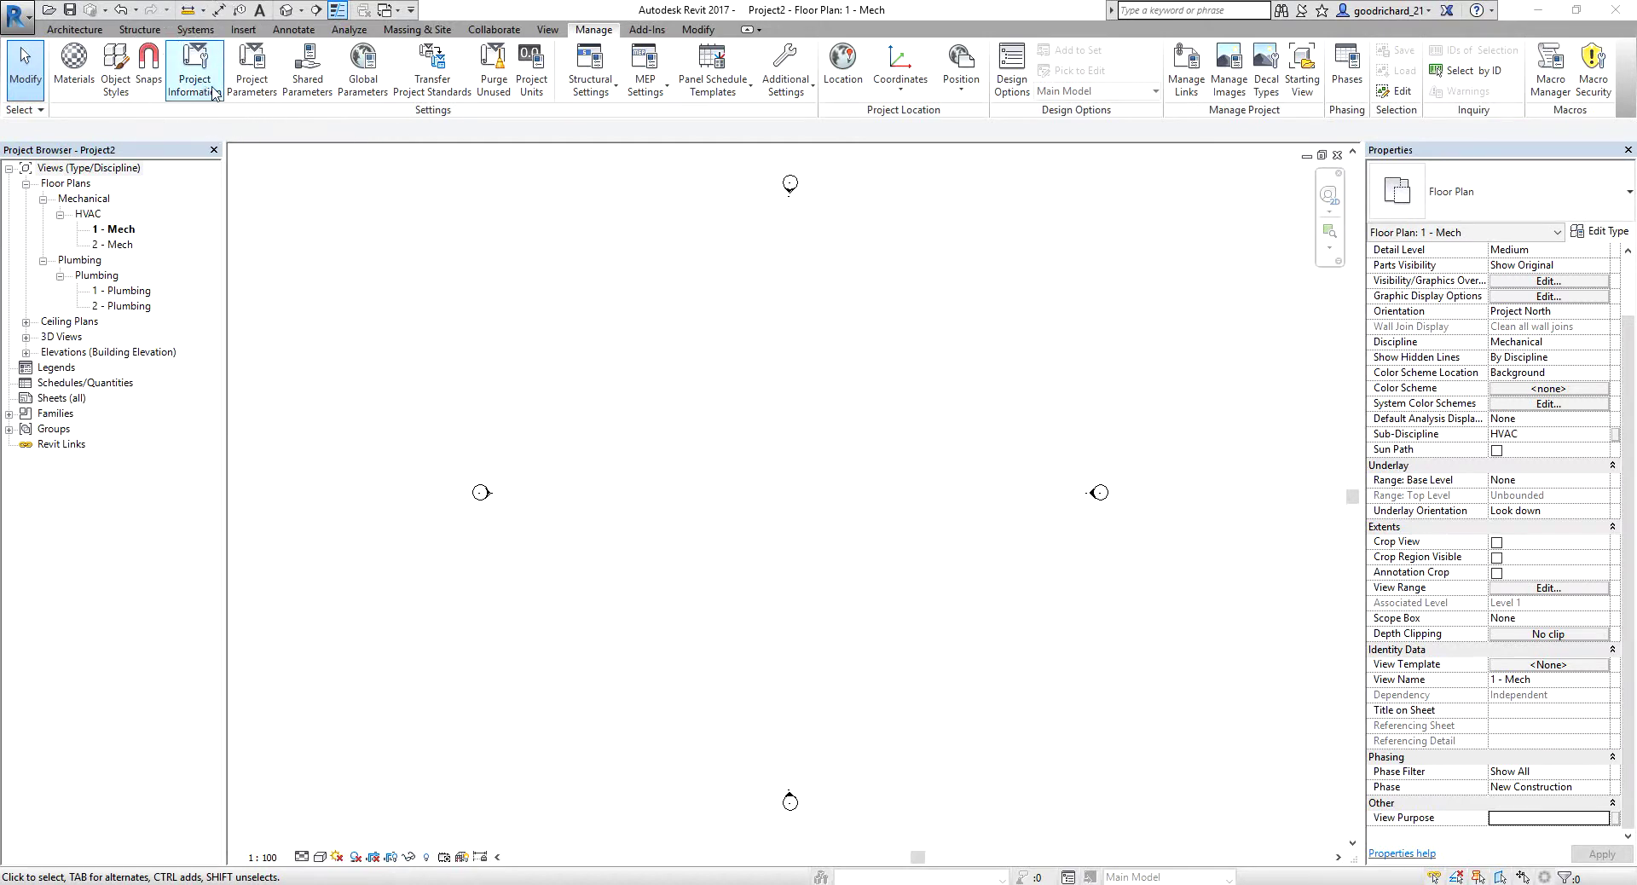
click(247, 91)
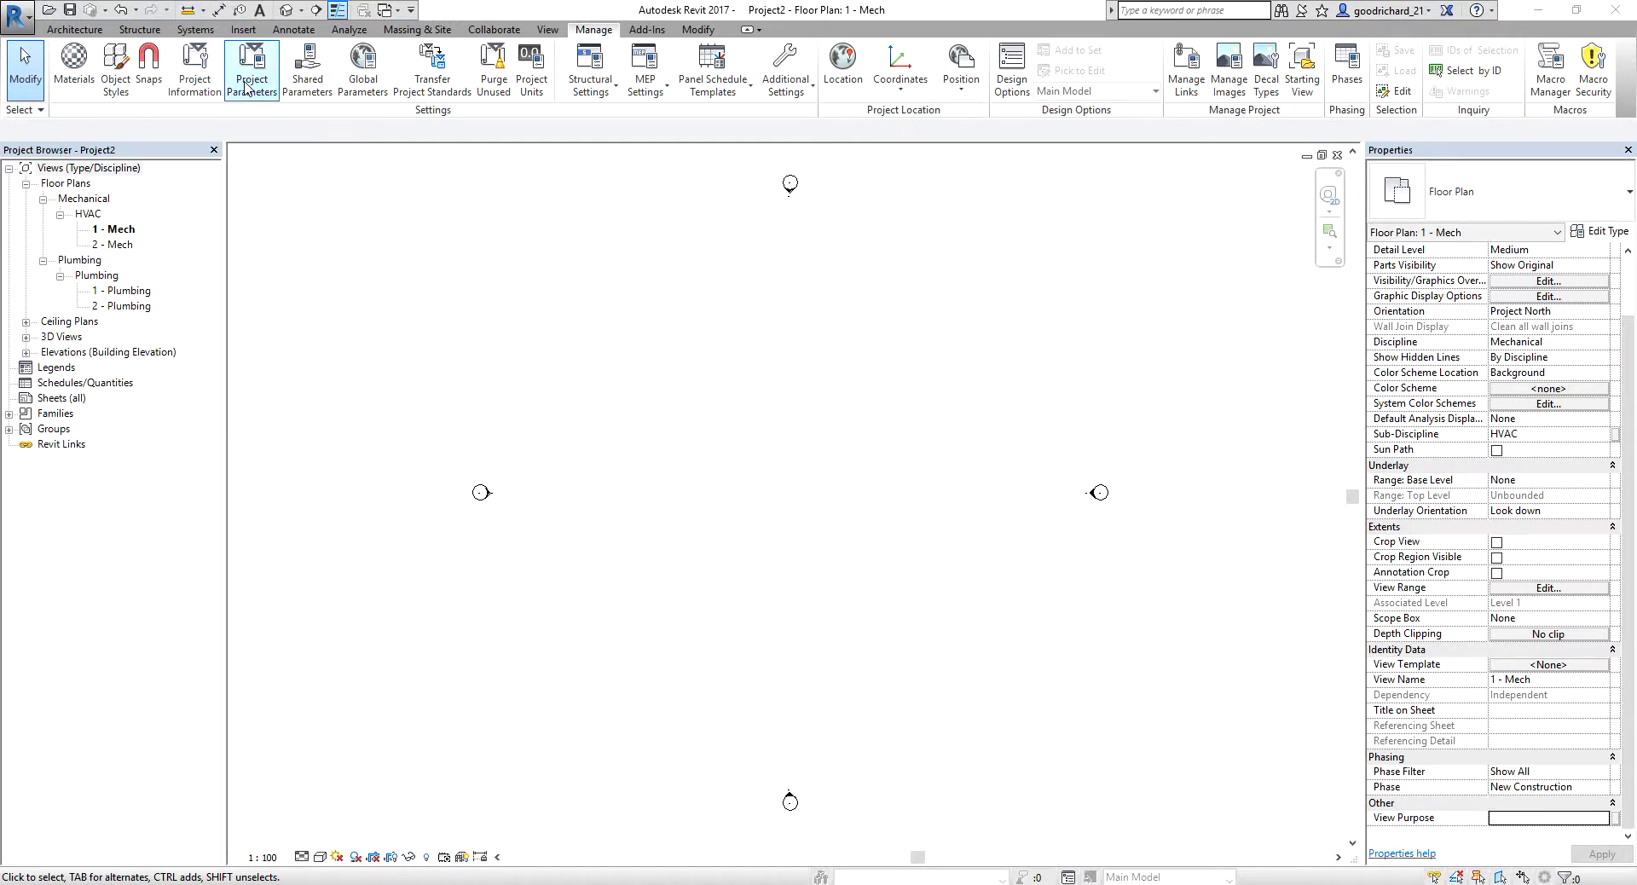